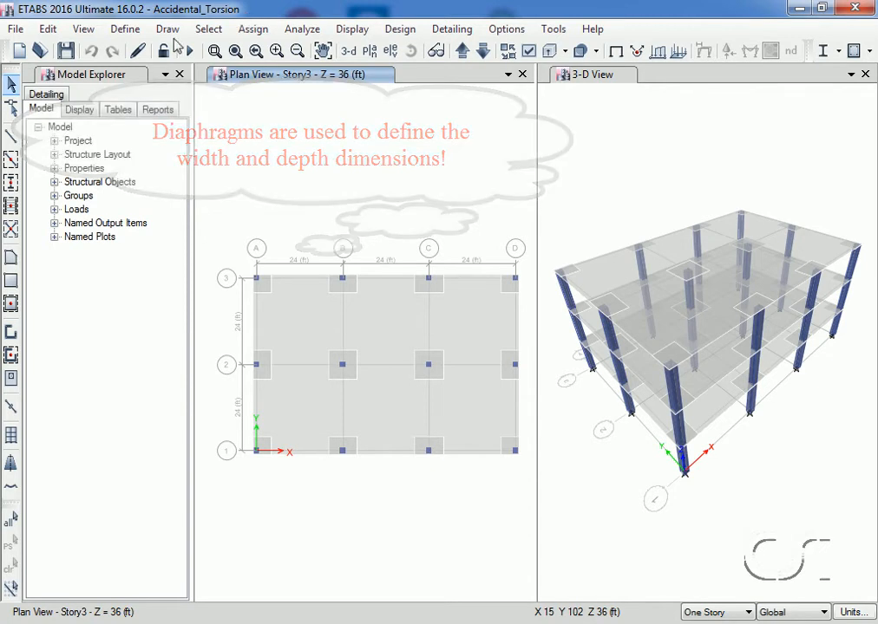
- Change the rigidity of diaphragm D1 to Rigid in the diaphragm definitions
left_click(125, 30)
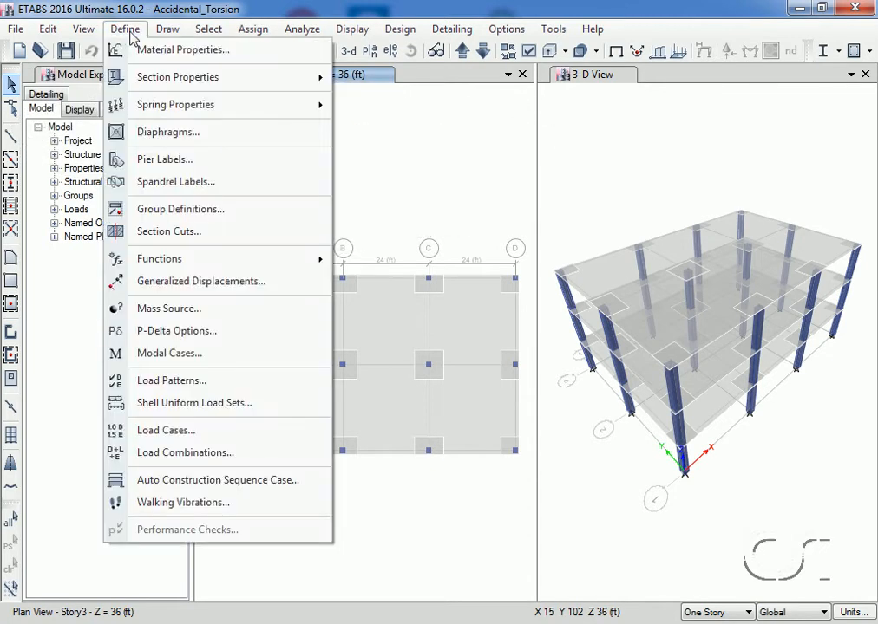
left_click(196, 134)
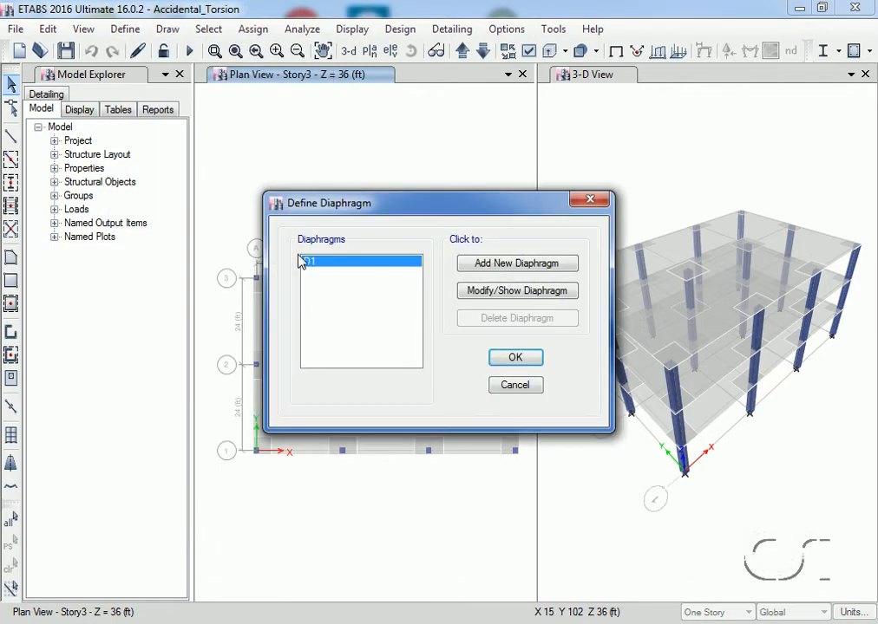
left_click(482, 294)
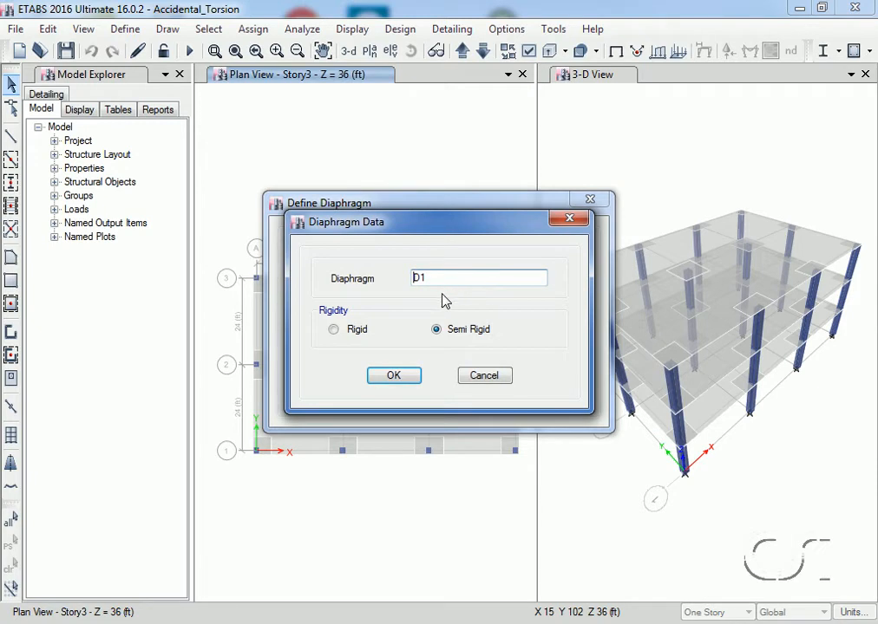
left_click(349, 333)
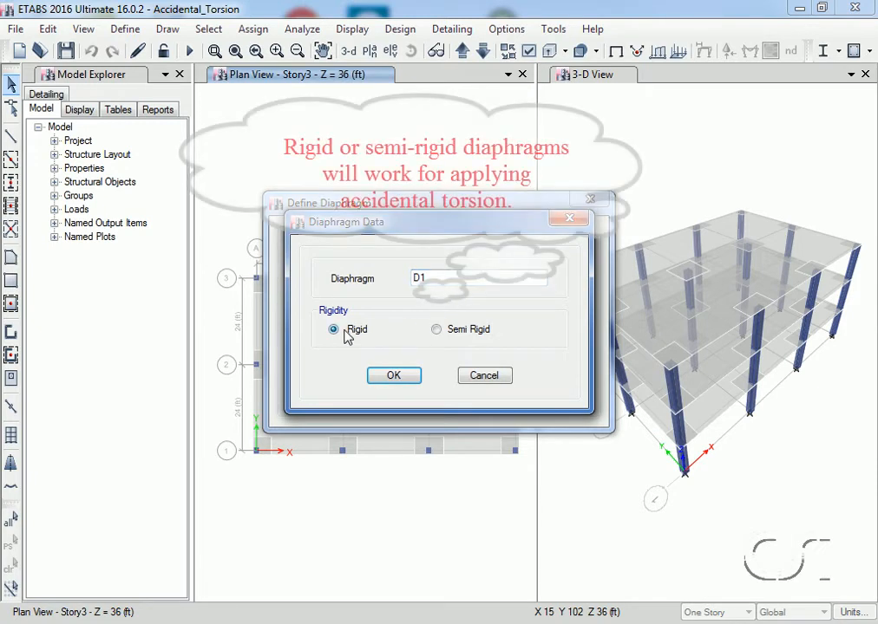
left_click(438, 331)
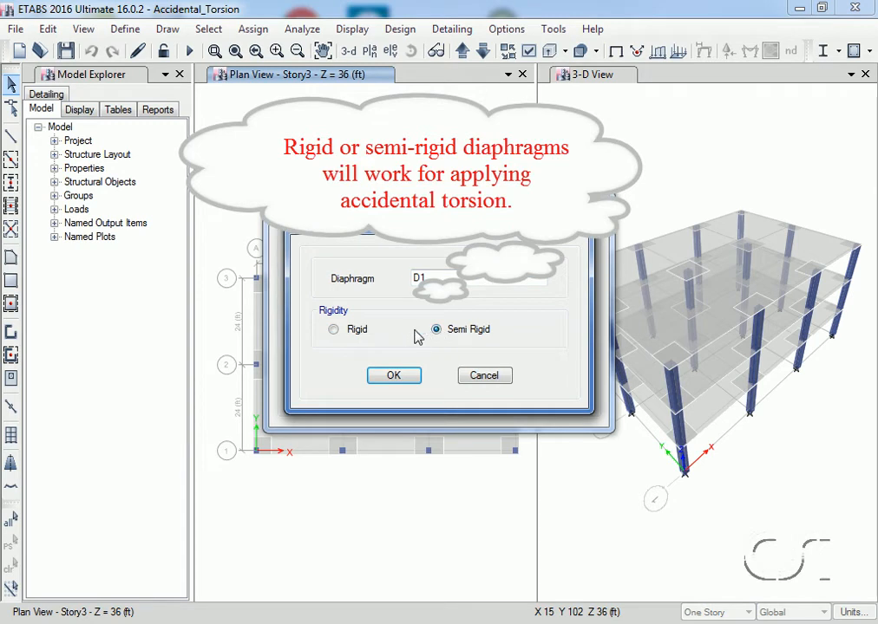
left_click(344, 336)
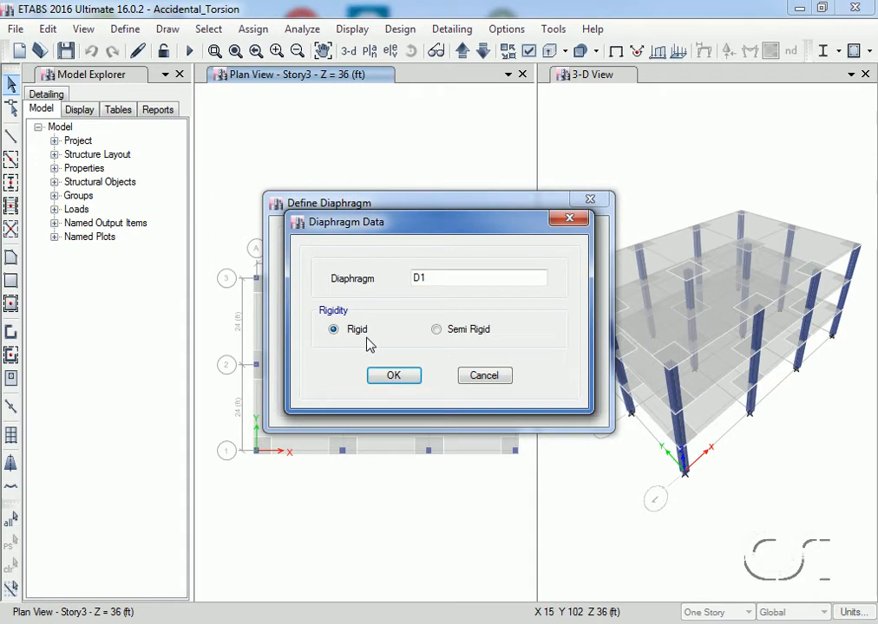
left_click(387, 376)
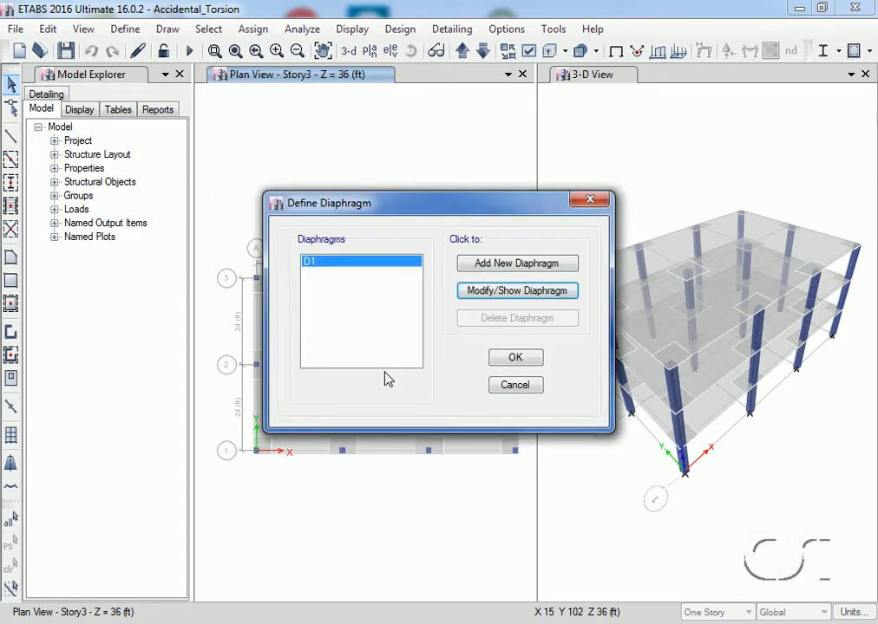
left_click(512, 359)
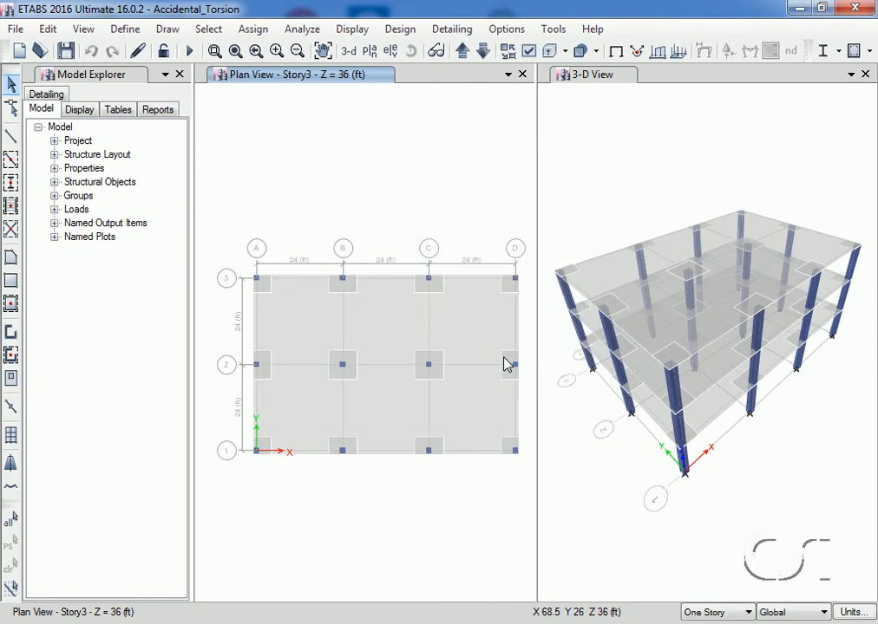
- Select the whole Story3 floor in plan and assign diaphragm D1 to its joints
left_click_drag(239, 232, 529, 482)
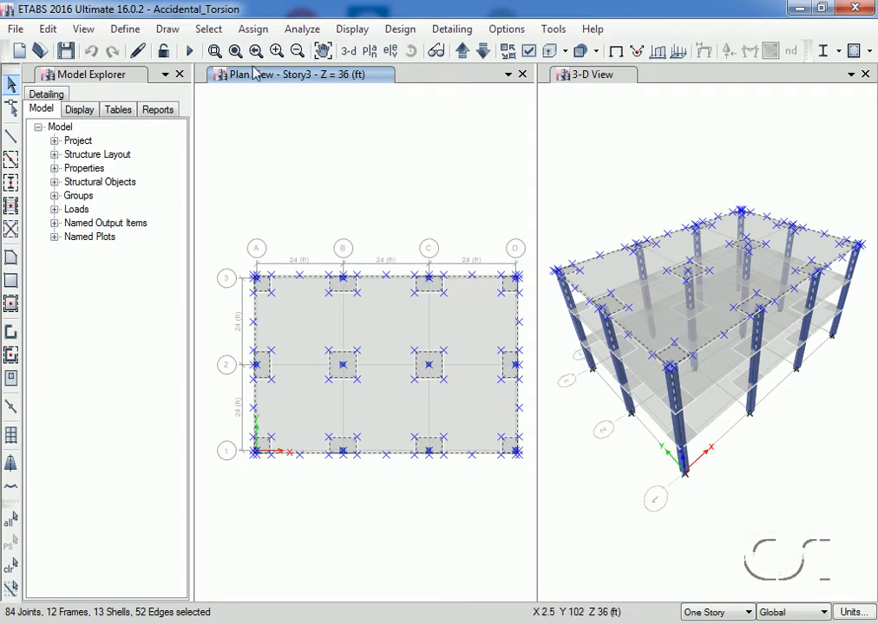
left_click(253, 30)
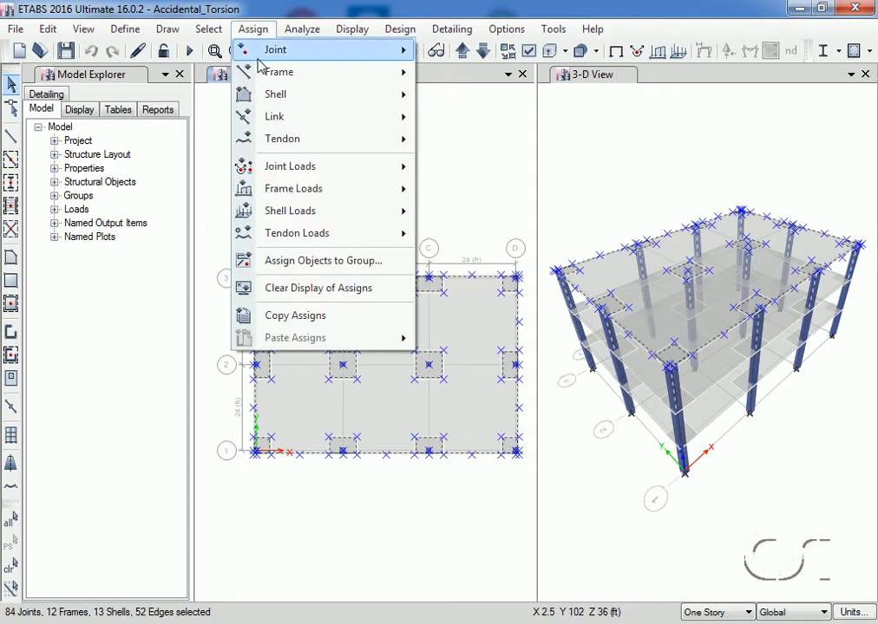
mouse_move(323, 54)
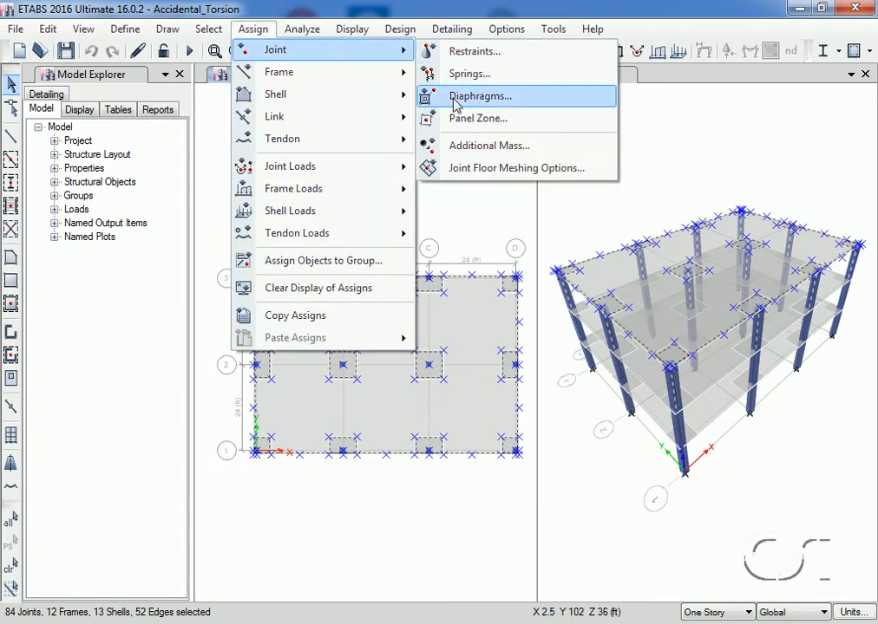
left_click(507, 97)
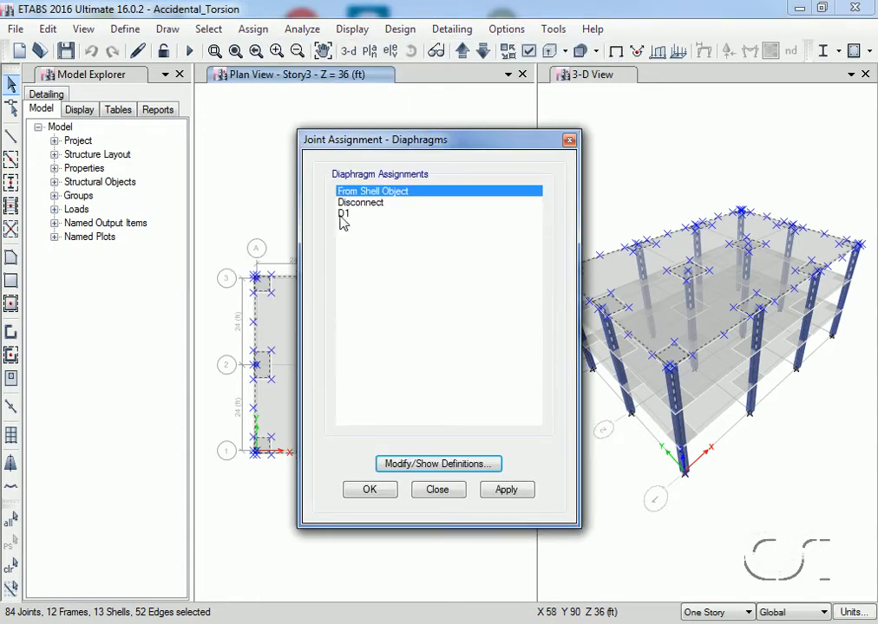
left_click(345, 214)
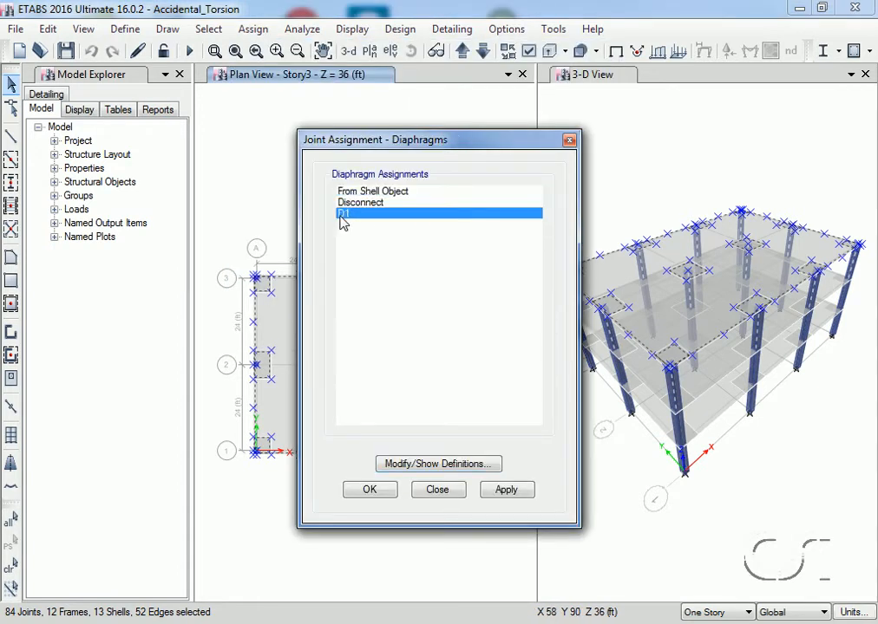
left_click(378, 492)
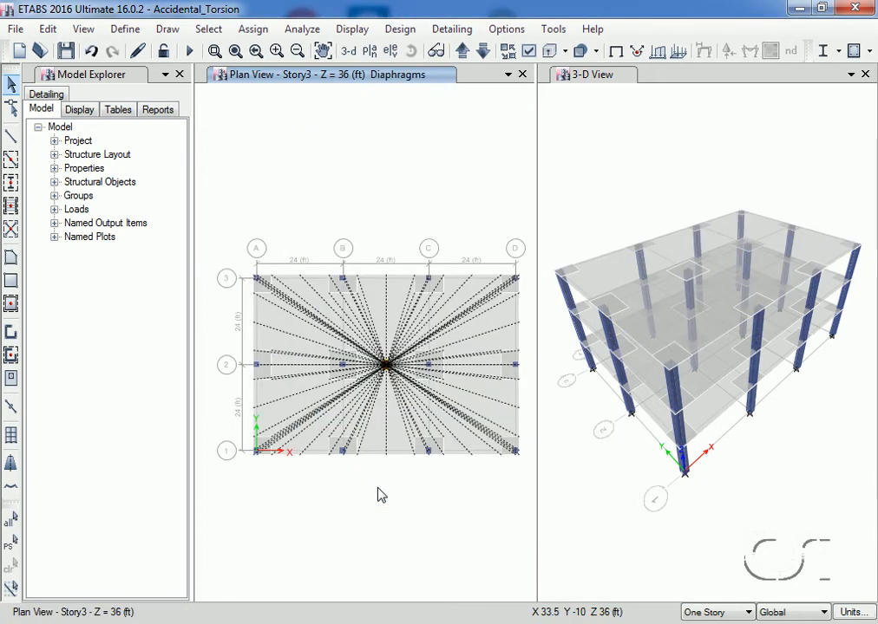
- Move the plan view down to Story2 and assign diaphragm D1 to all of that floor's joints
left_click(483, 52)
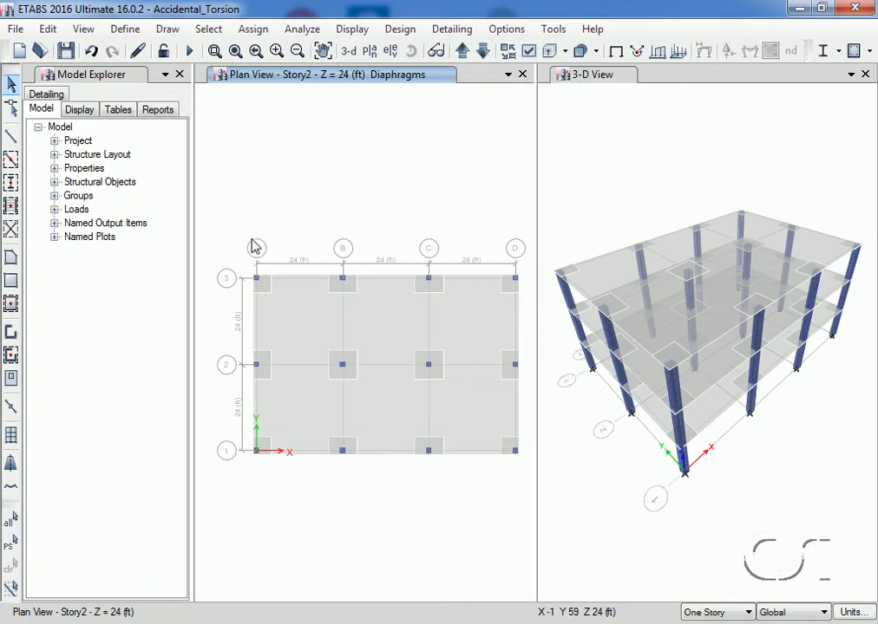
left_click_drag(242, 247, 514, 464)
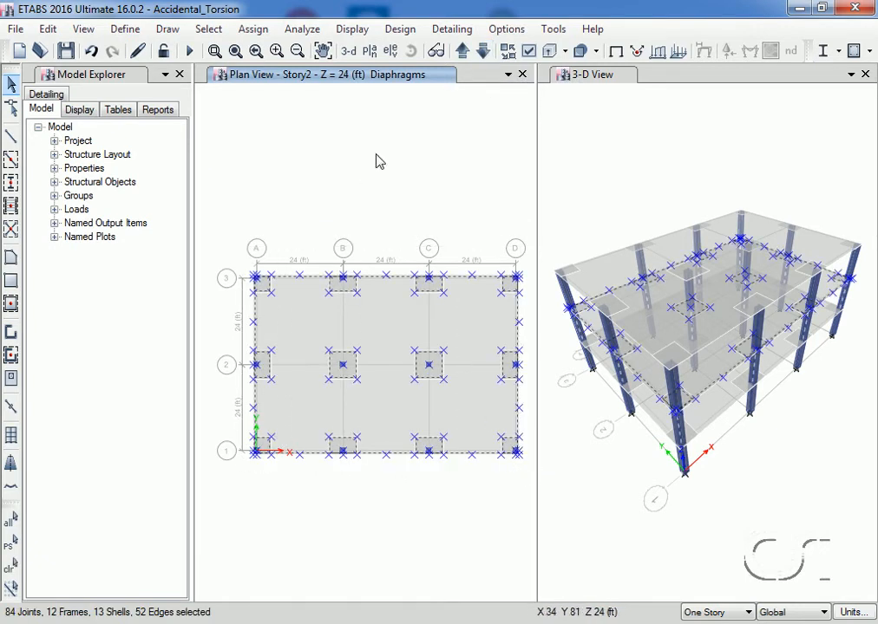
left_click(251, 32)
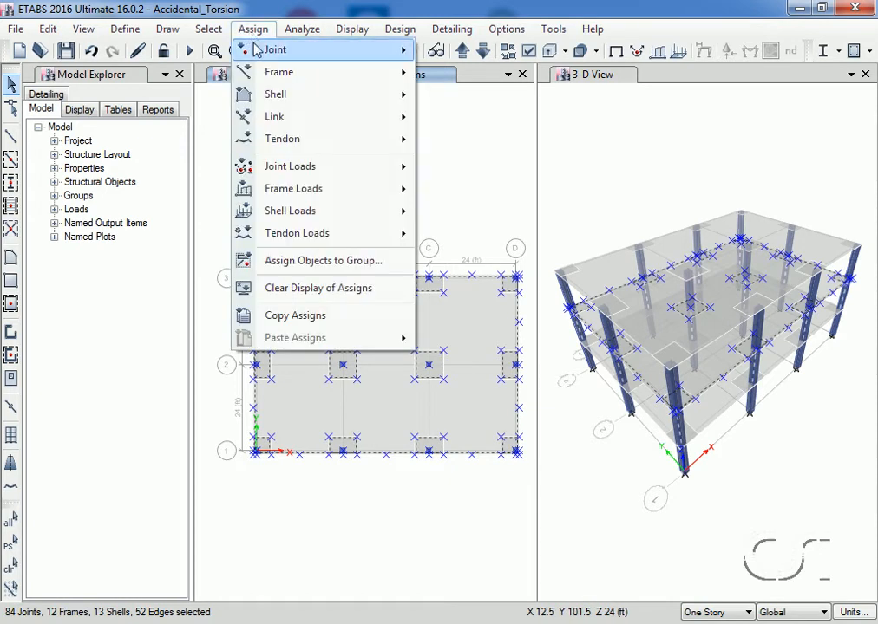
mouse_move(264, 50)
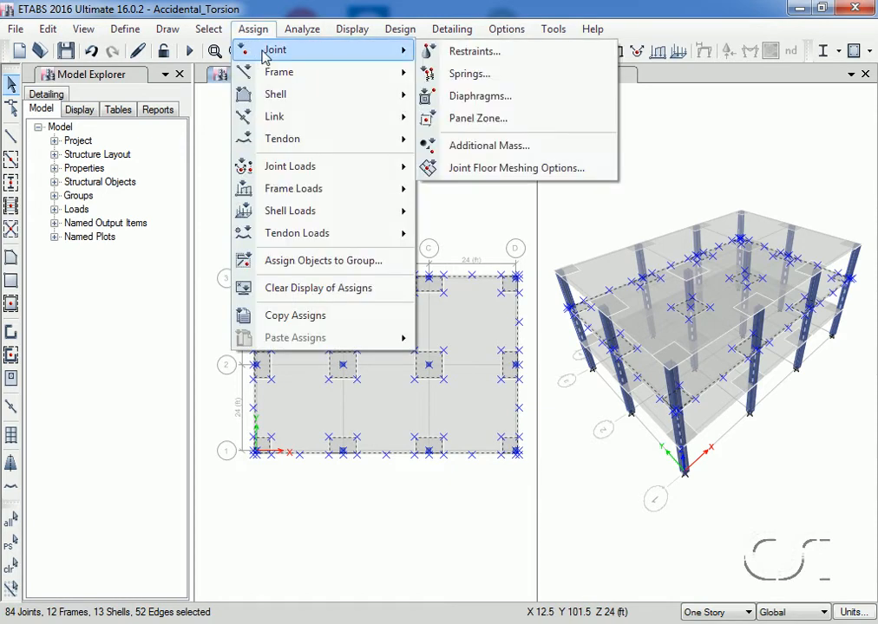
left_click(485, 96)
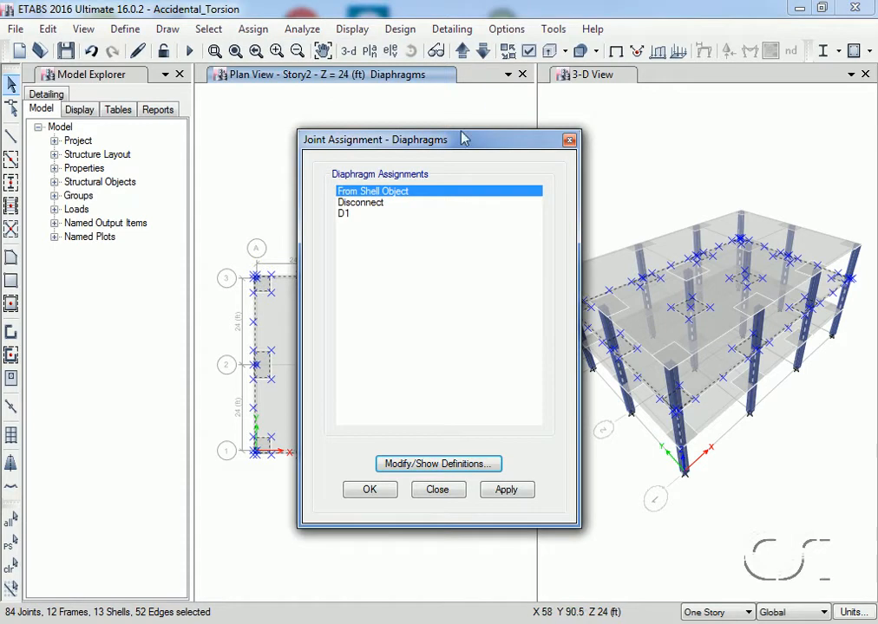
left_click(344, 214)
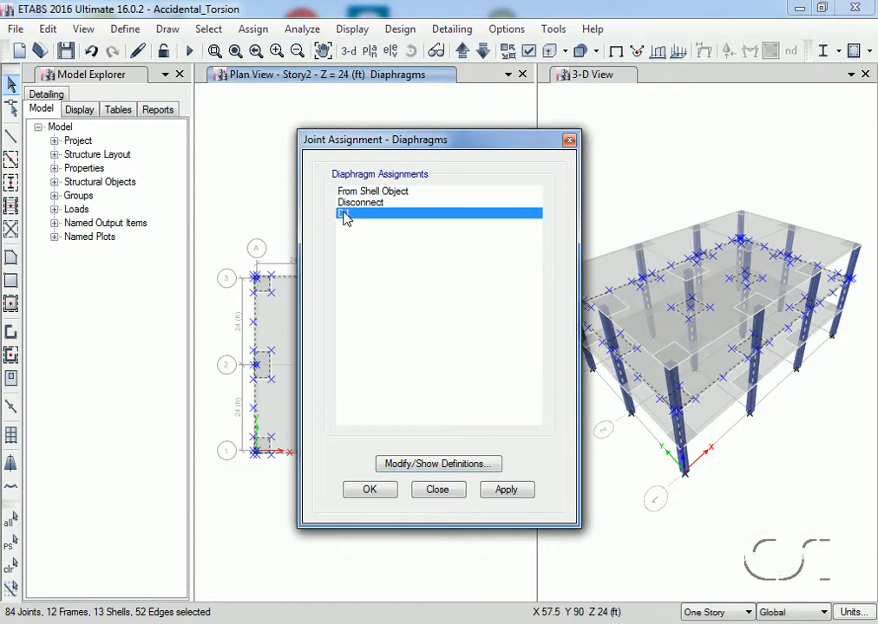
left_click(370, 492)
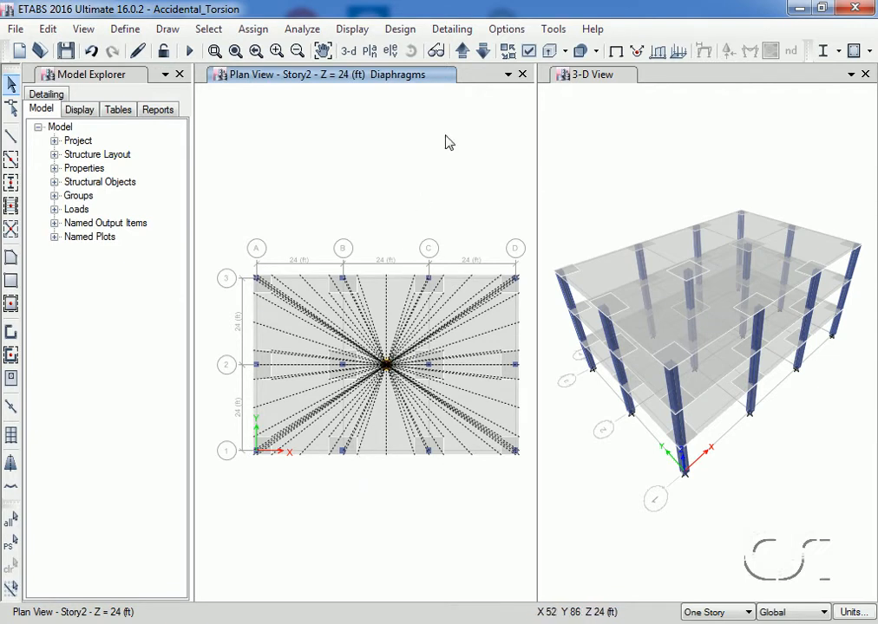
- Move the plan view down to Story1 and assign diaphragm D1 to all of that floor's joints
left_click(482, 53)
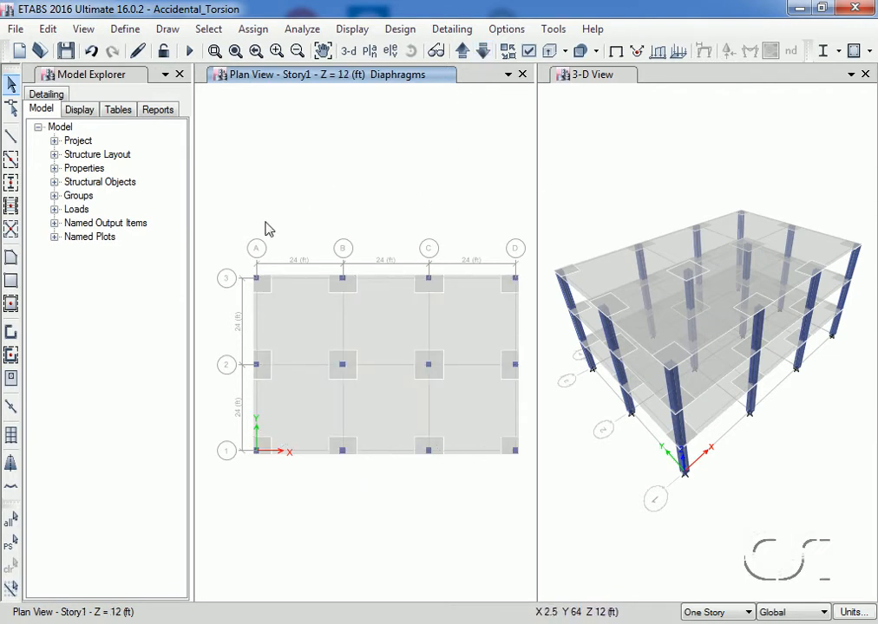
left_click_drag(235, 245, 526, 472)
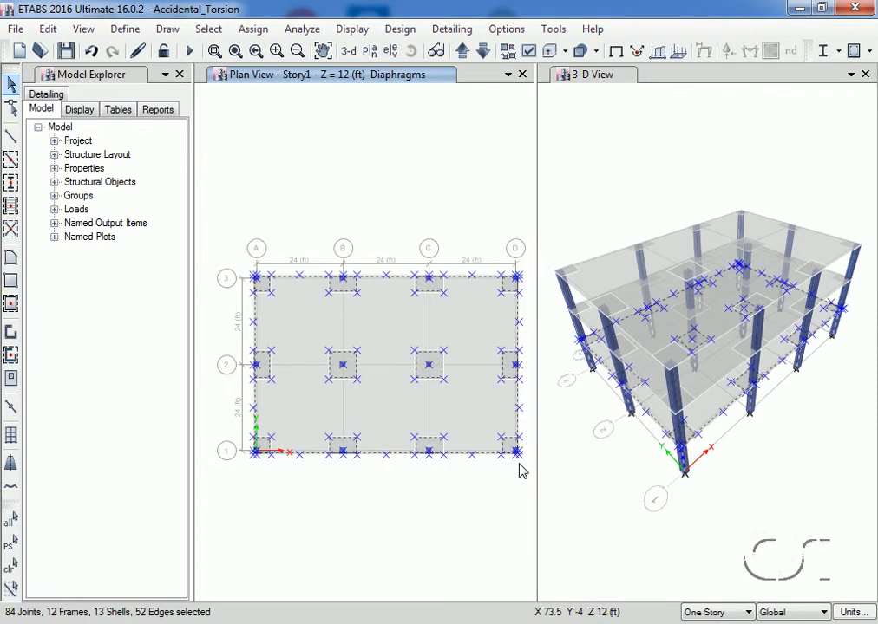
left_click(252, 28)
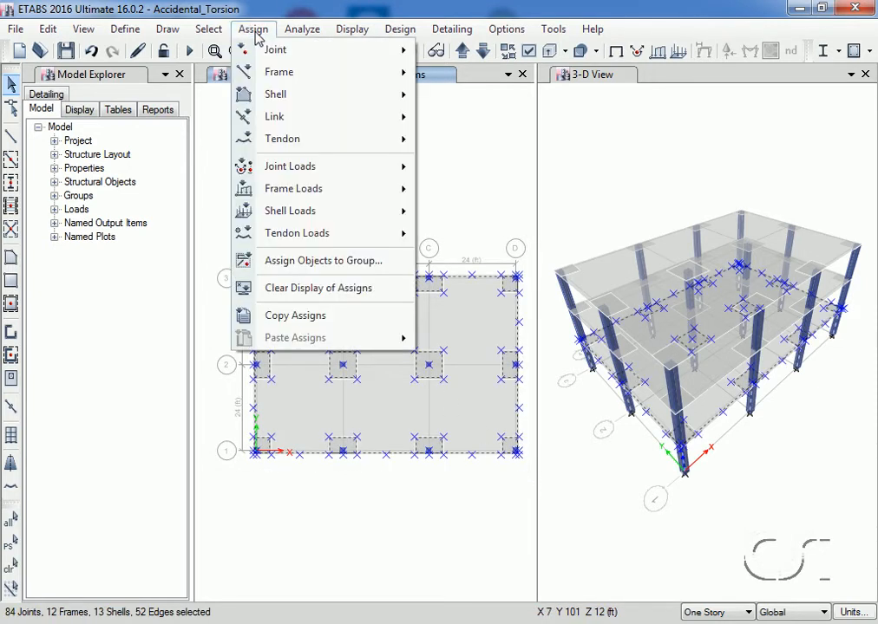
mouse_move(259, 52)
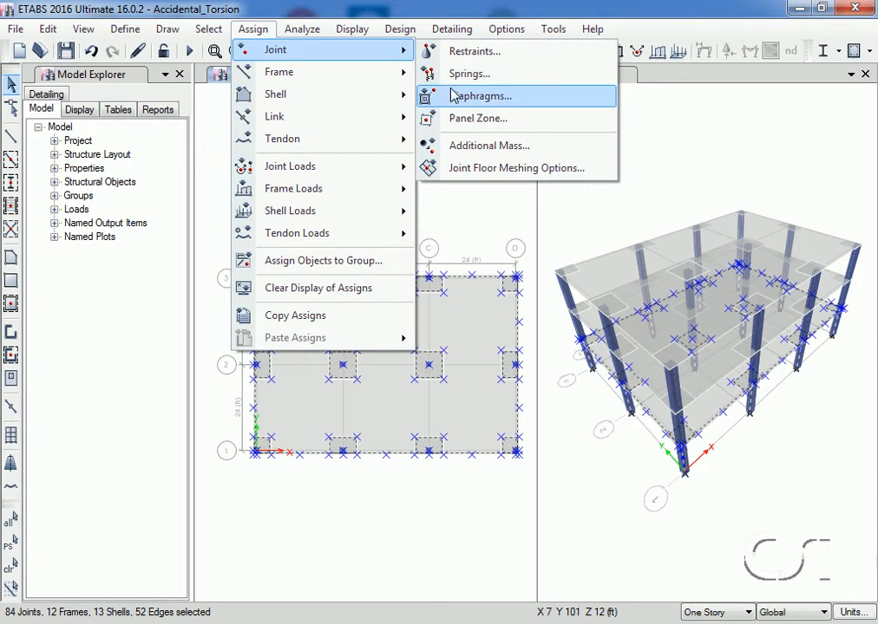
left_click(479, 97)
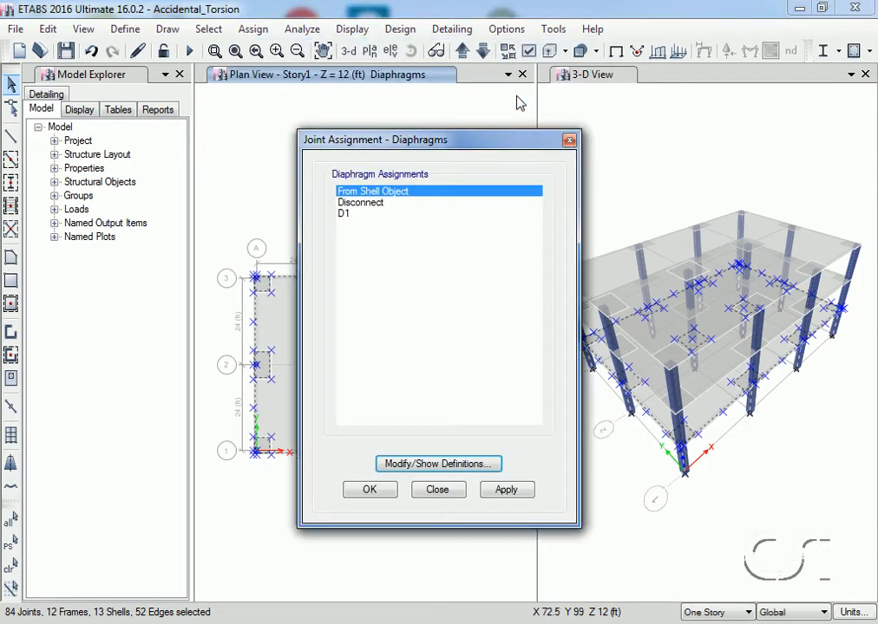
left_click(344, 214)
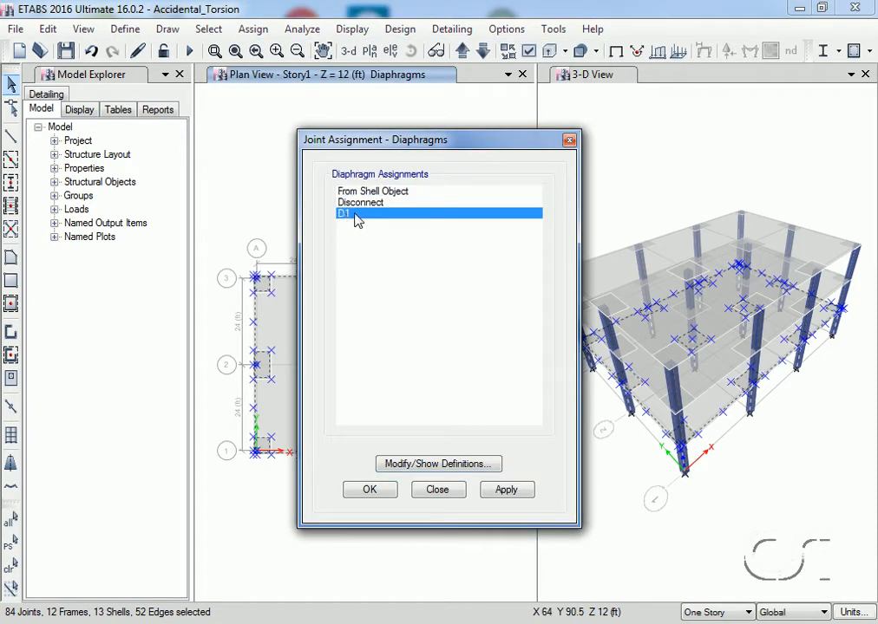
left_click(373, 490)
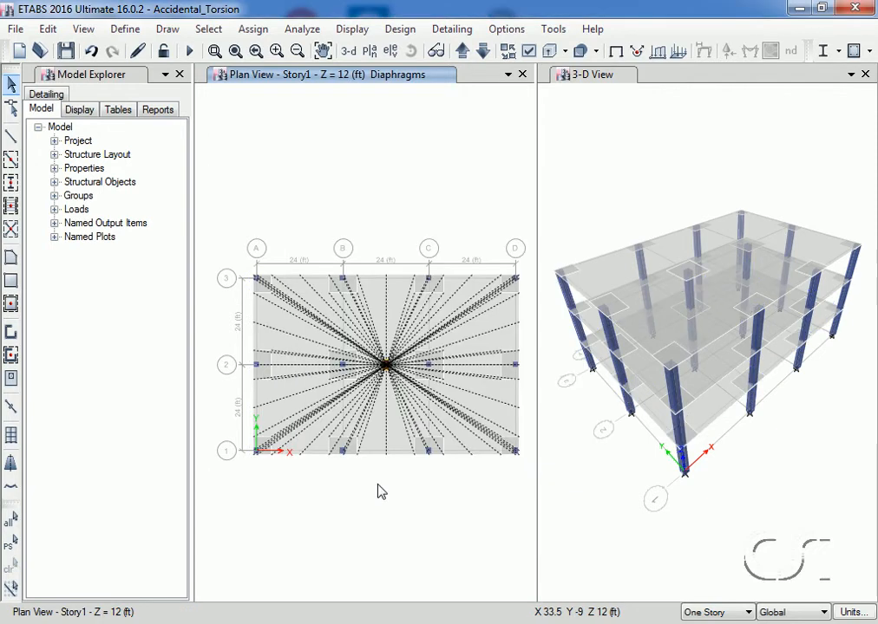
- Clear the displayed diaphragm assignments and return the plan view to Story3
left_click(252, 30)
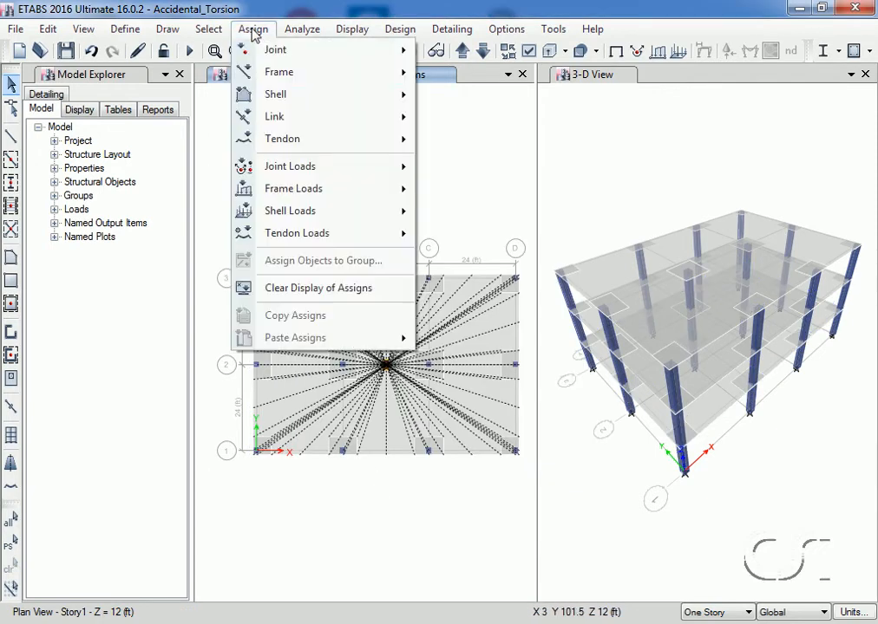
left_click(353, 290)
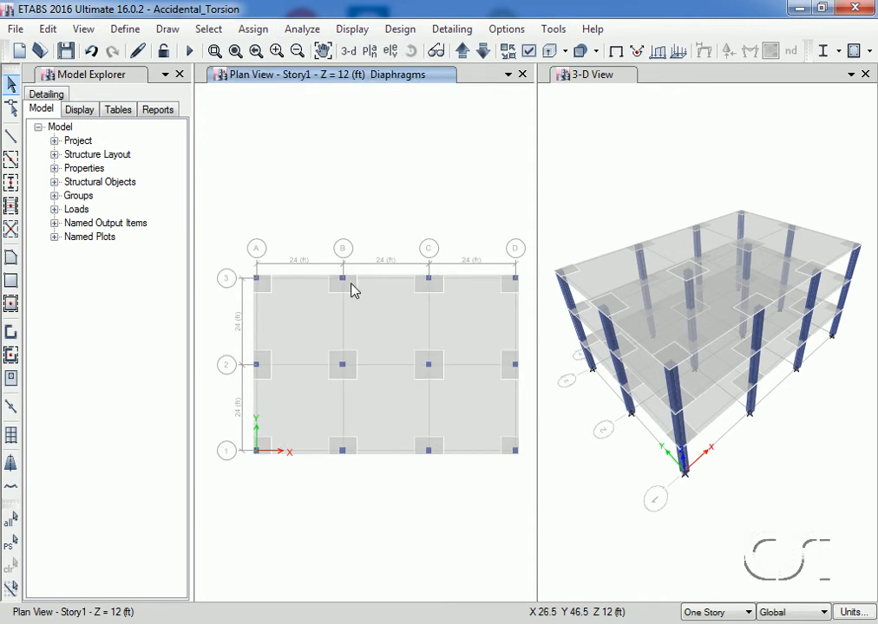
left_click(463, 53)
left_click(463, 53)
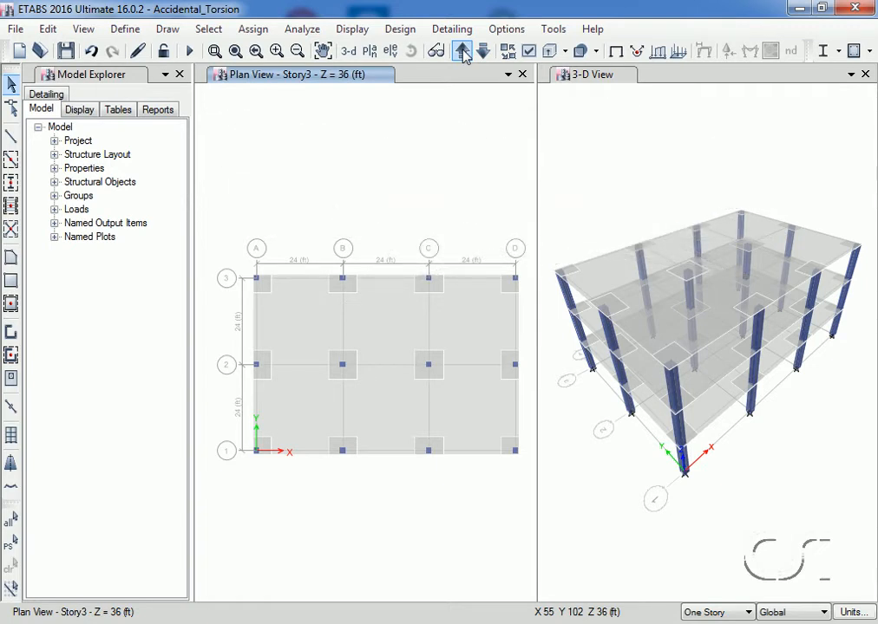
- Review the definition and curve of the ASCE RS response spectrum function, leaving its parameters as they are
left_click(125, 30)
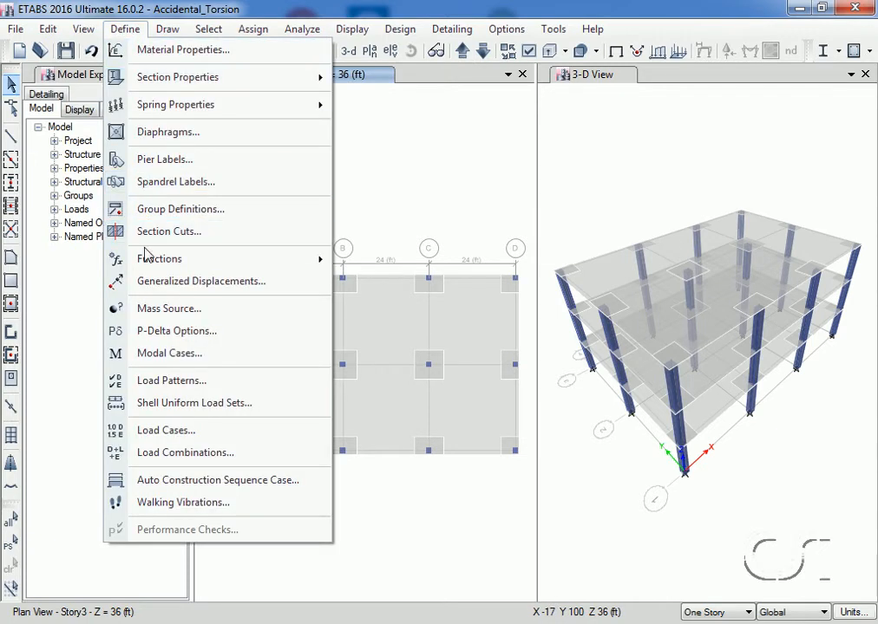
mouse_move(143, 258)
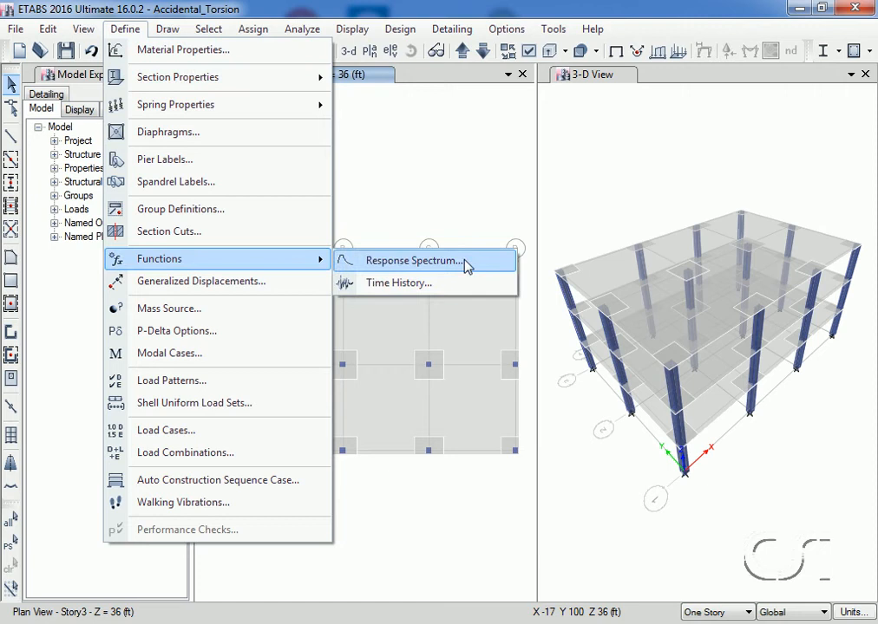
left_click(423, 260)
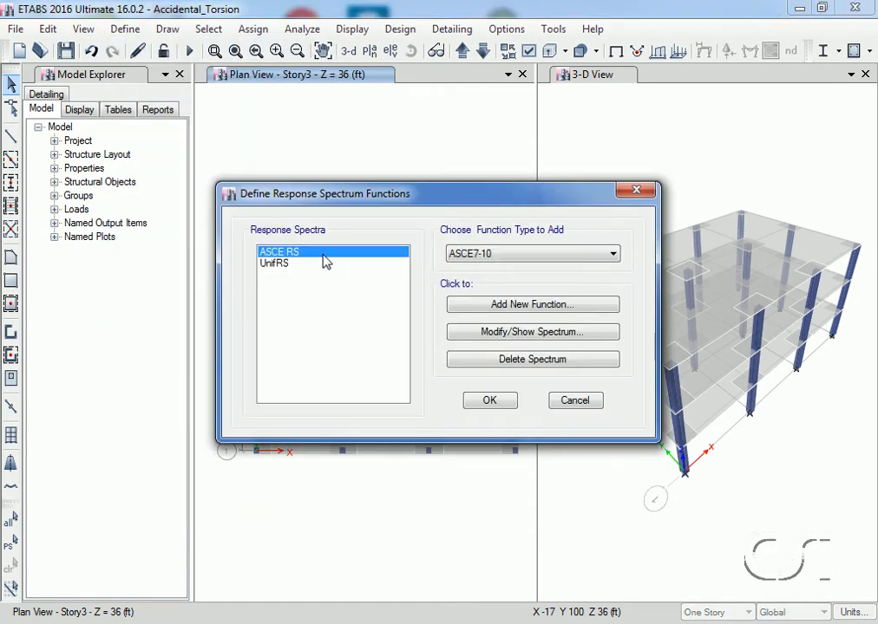
left_click(499, 333)
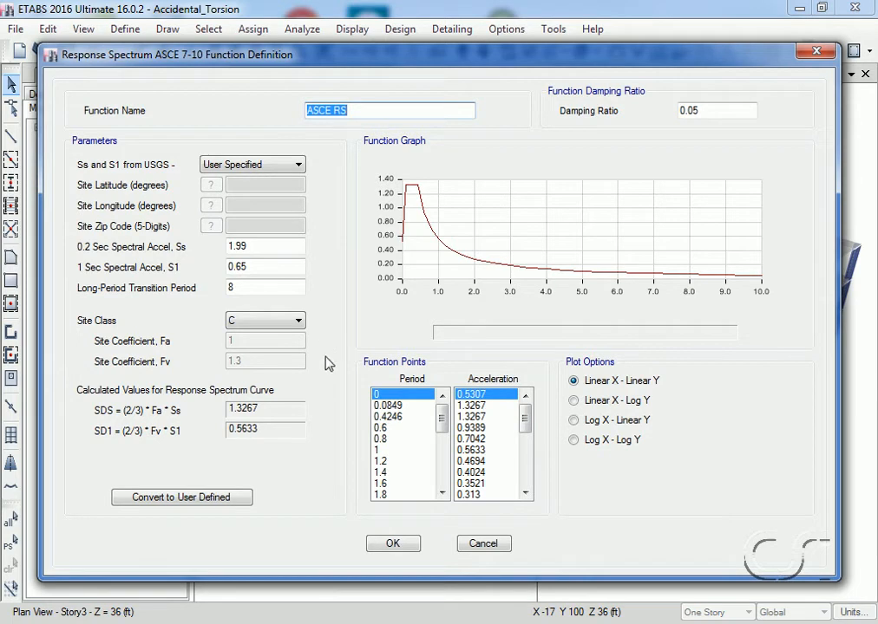
mouse_move(401, 237)
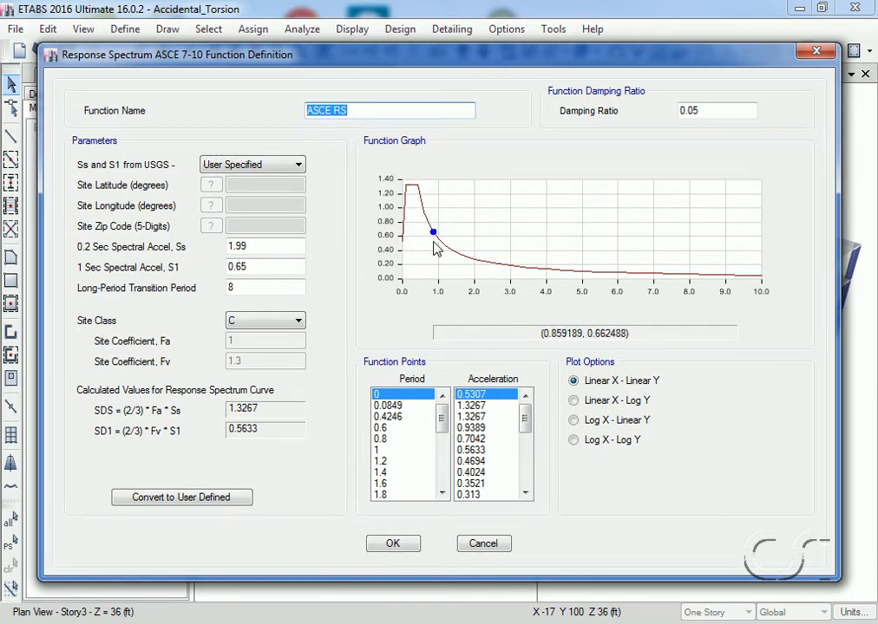
left_click(392, 545)
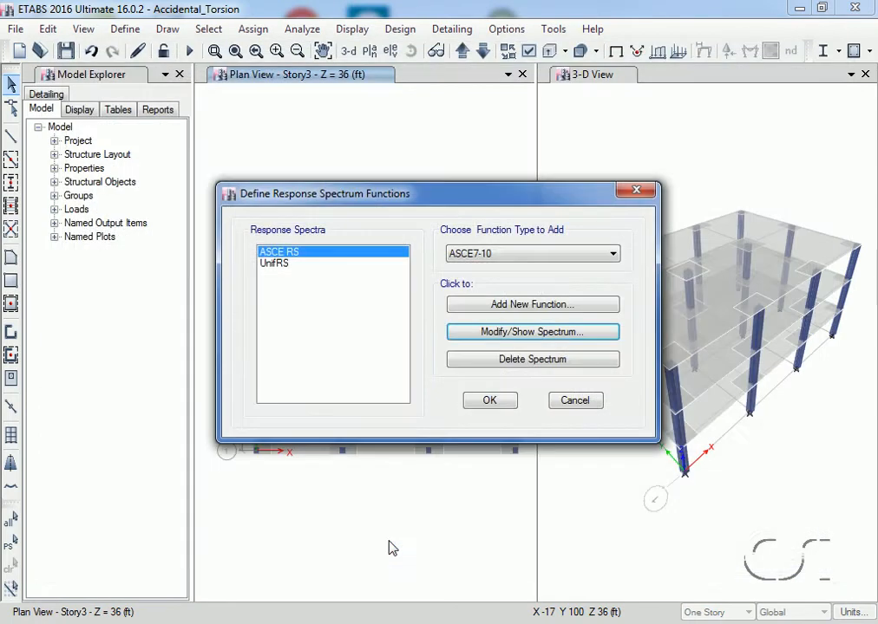
left_click(483, 406)
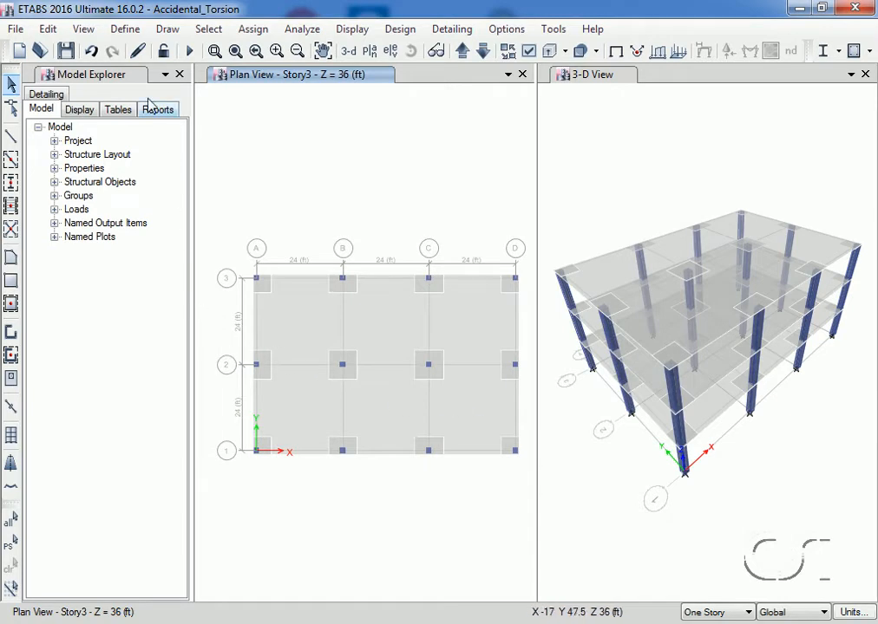
- Edit mass source MsSrc1 to use specified load patterns only, excluding element self mass and additional mass
left_click(125, 30)
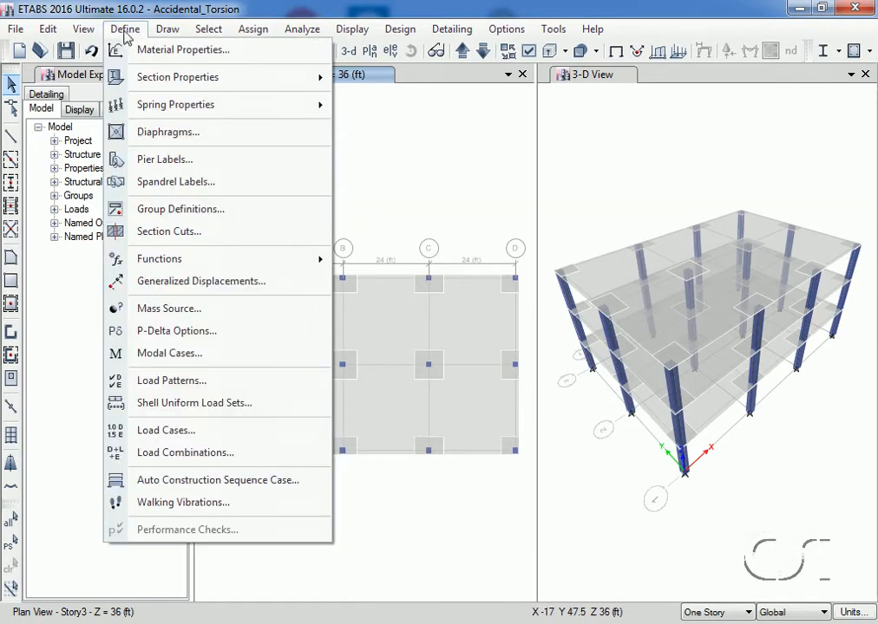
left_click(207, 311)
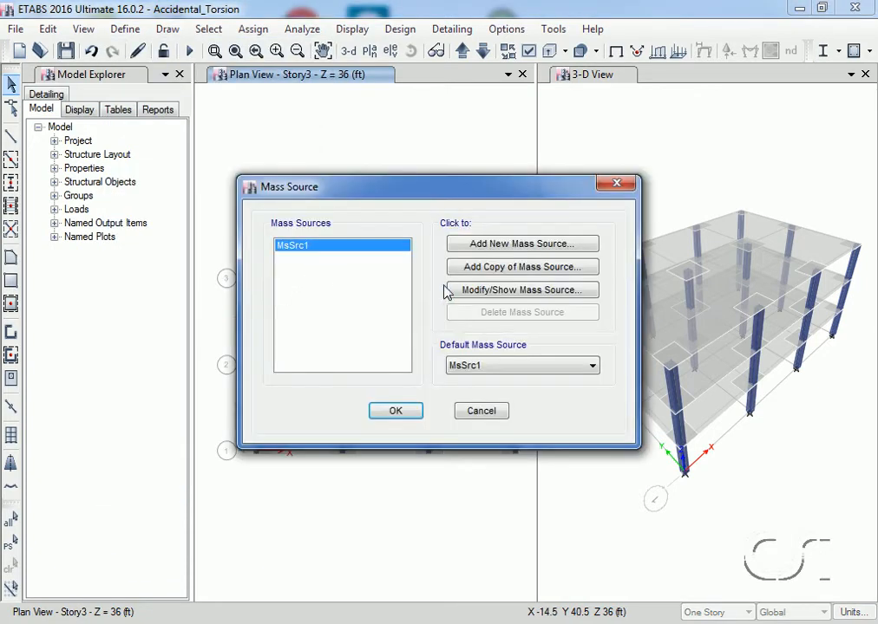
left_click(466, 291)
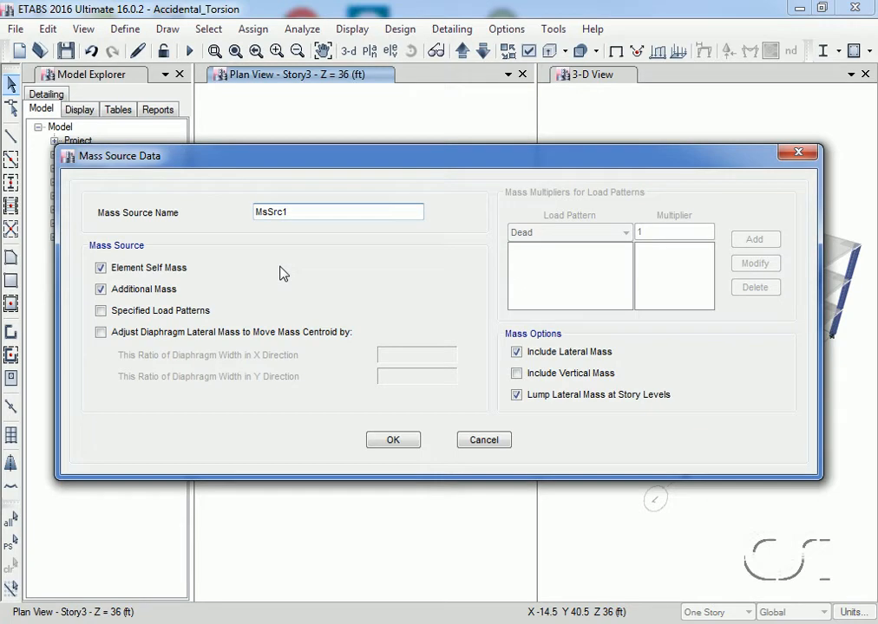
left_click(101, 311)
left_click(100, 268)
mouse_move(113, 288)
left_mouse_down()
mouse_move(85, 292)
mouse_move(255, 308)
mouse_move(200, 315)
left_mouse_up()
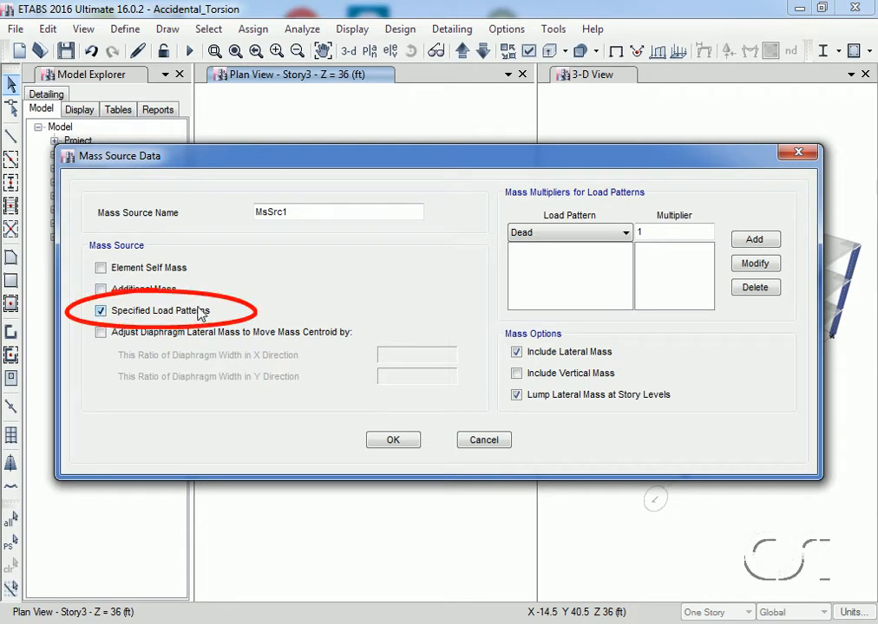
- Add mass multipliers of 1 for the Dead pattern and 0.25 for the Live pattern, and accept the mass source
left_click(755, 240)
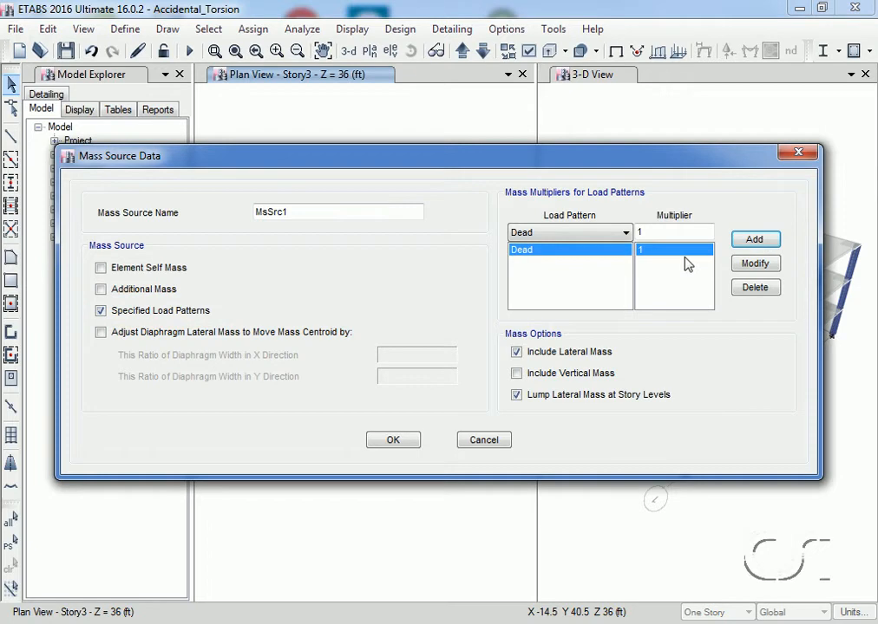
left_click(624, 233)
left_click(531, 261)
double_click(647, 232)
key("BackSpace")
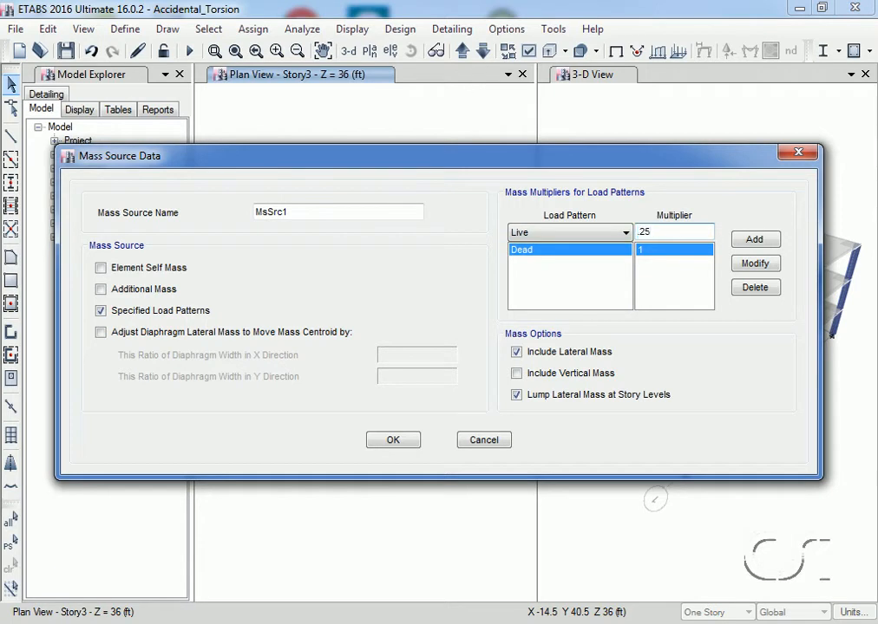
left_click(752, 242)
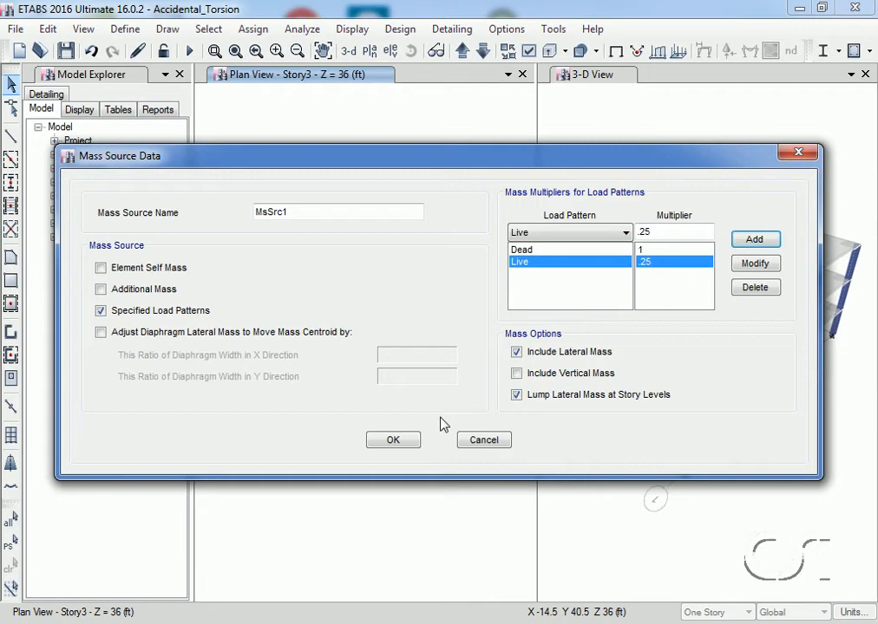
left_click(393, 442)
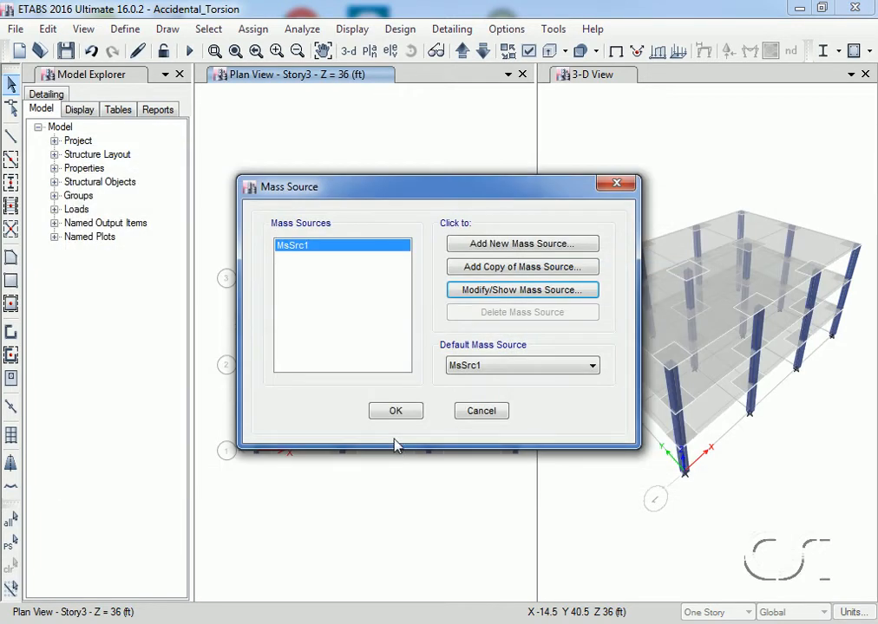
left_click(396, 413)
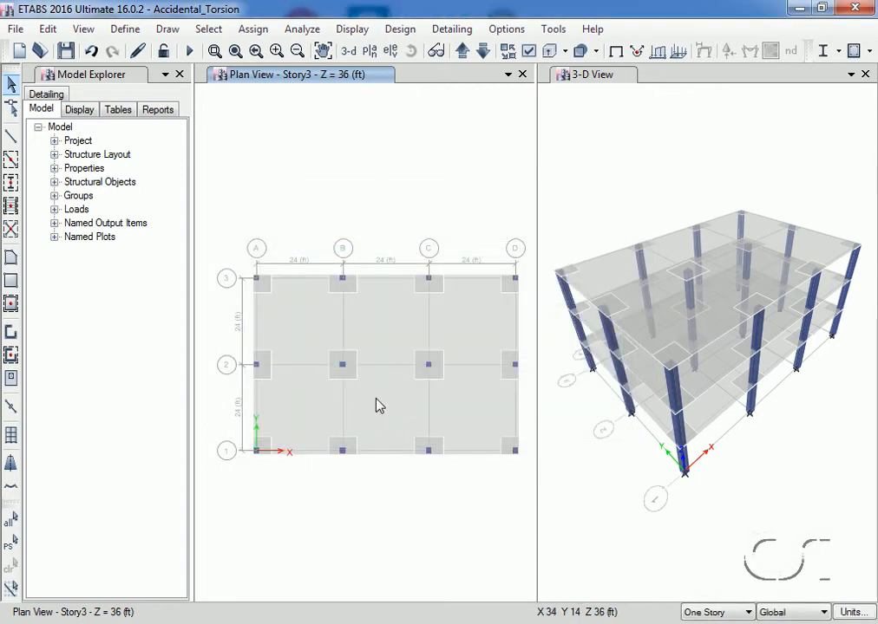
- Add a new load case named Seismic and set its type to Response Spectrum
left_click(126, 30)
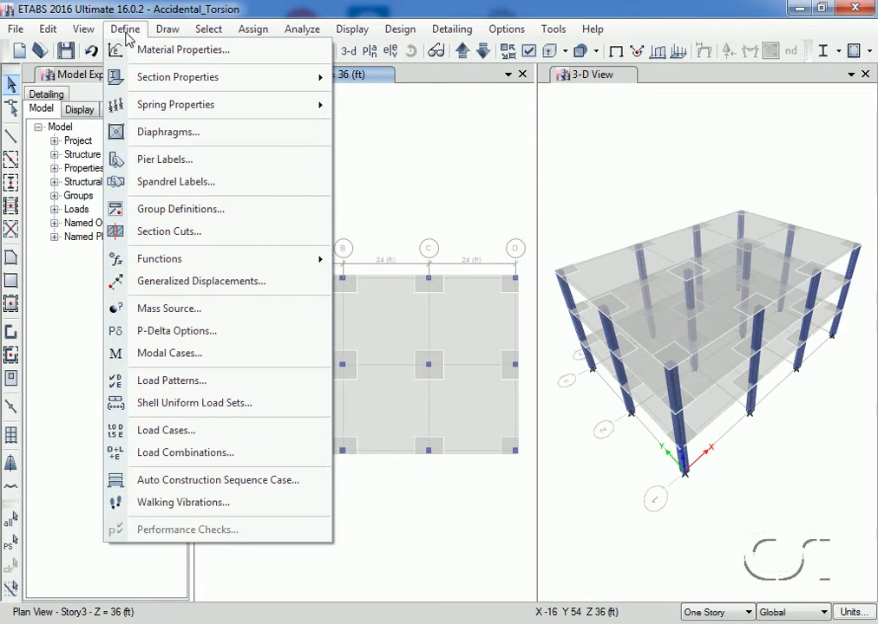
left_click(191, 436)
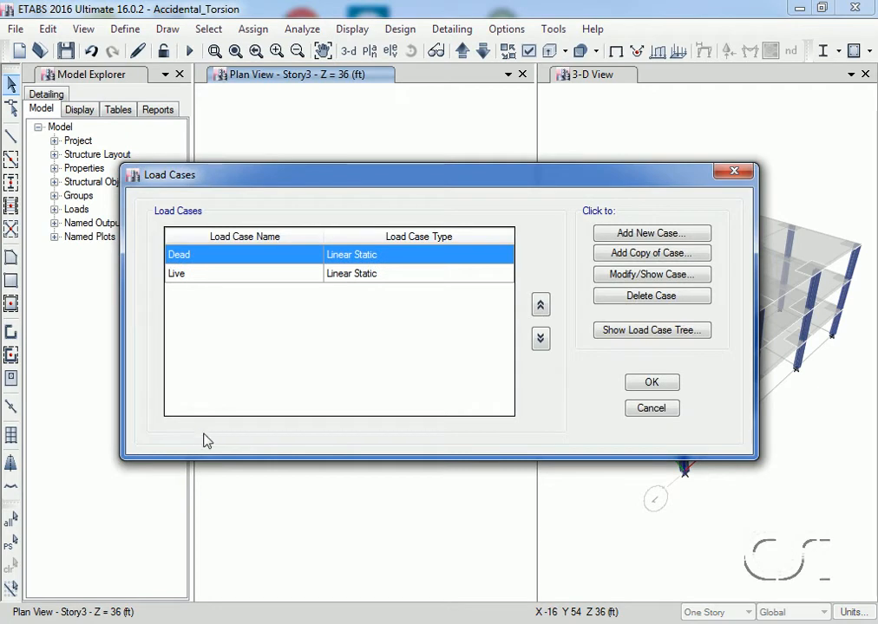
left_click(666, 239)
left_click(451, 87)
left_click_drag(451, 88, 386, 88)
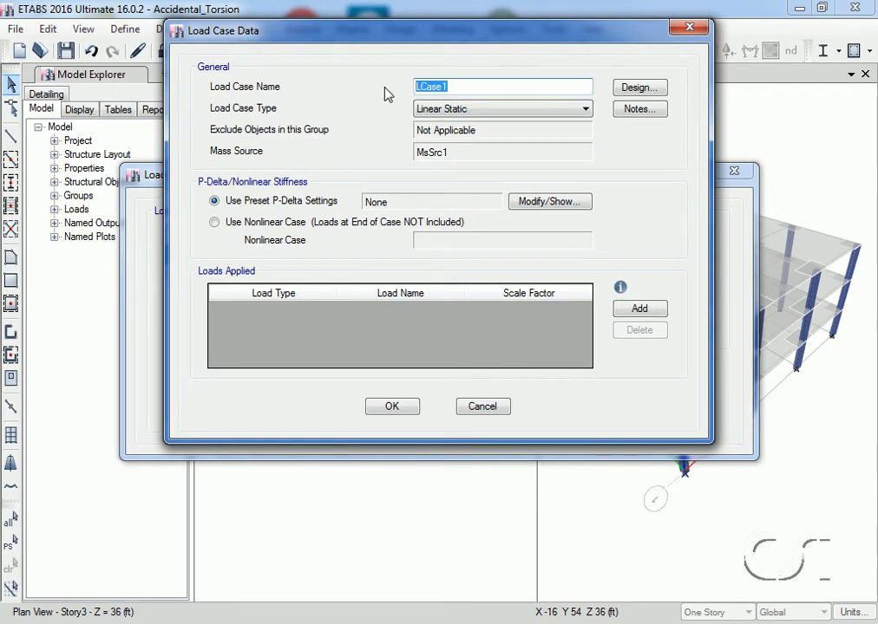
type("Seismic")
left_click(460, 110)
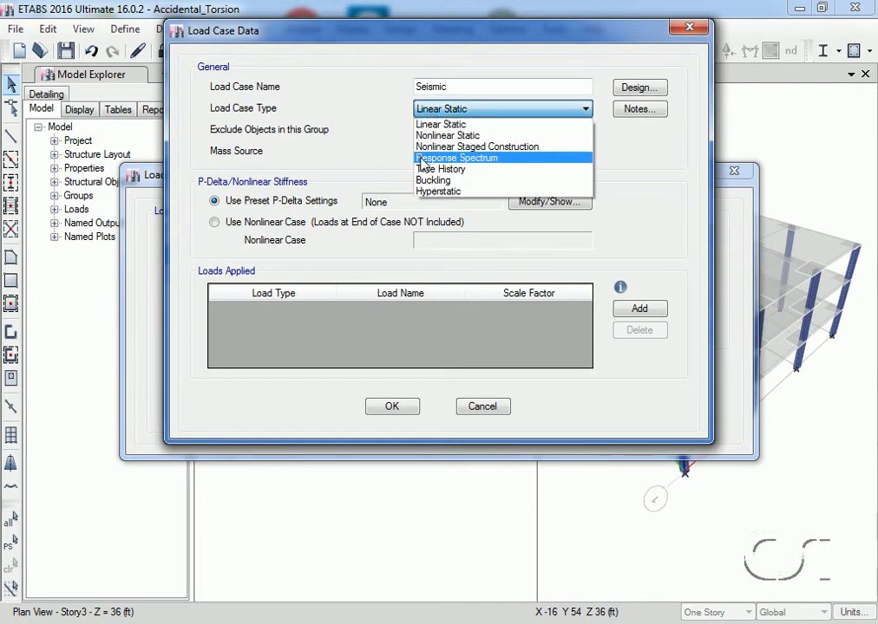
left_click(480, 159)
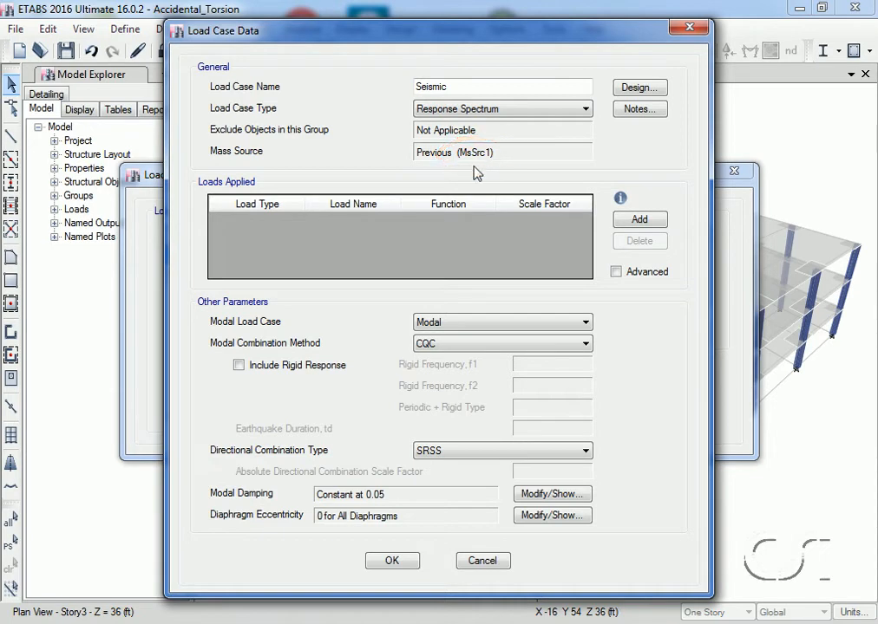
- Add an acceleration load in direction U1 to the Seismic case, using the ASCE RS function
left_click(629, 220)
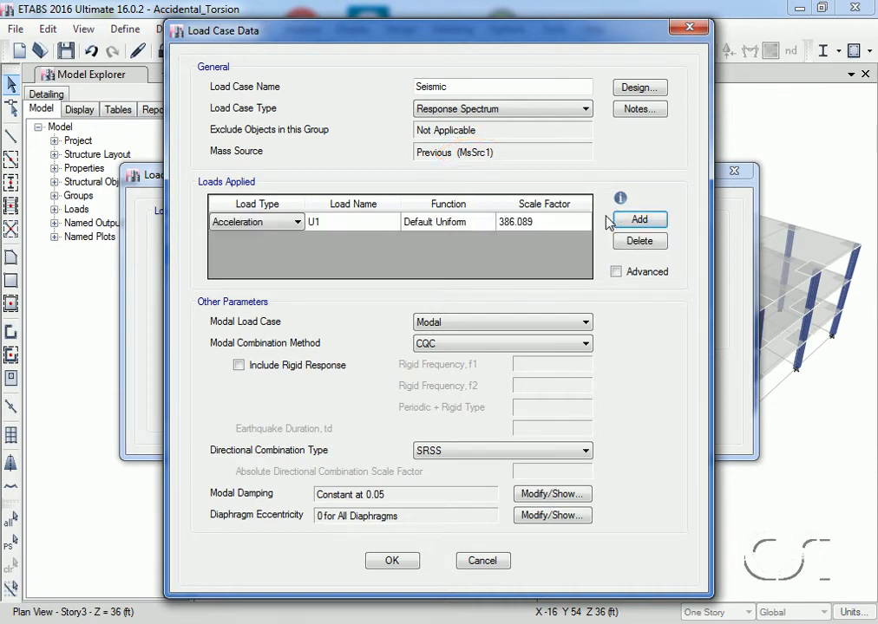
left_click(296, 223)
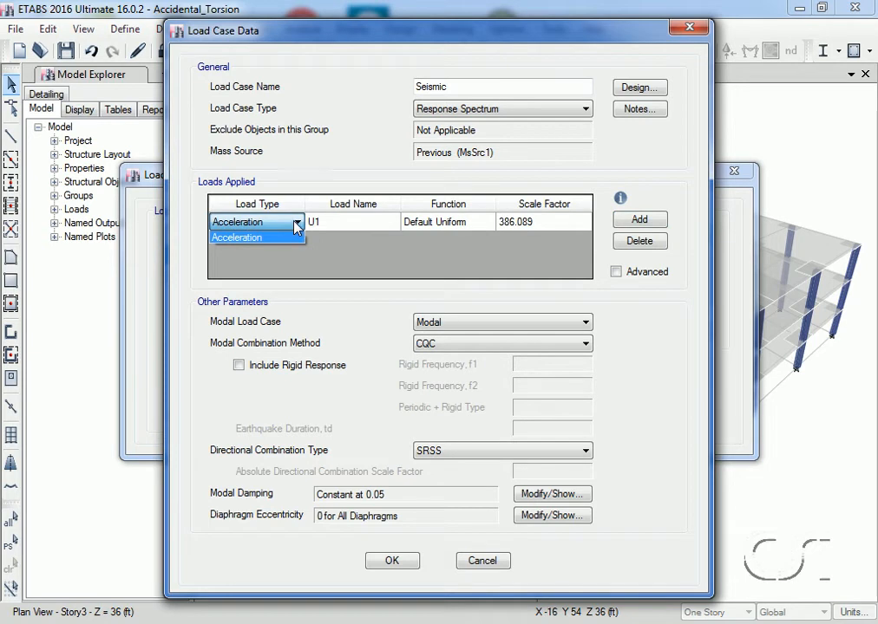
left_click(345, 228)
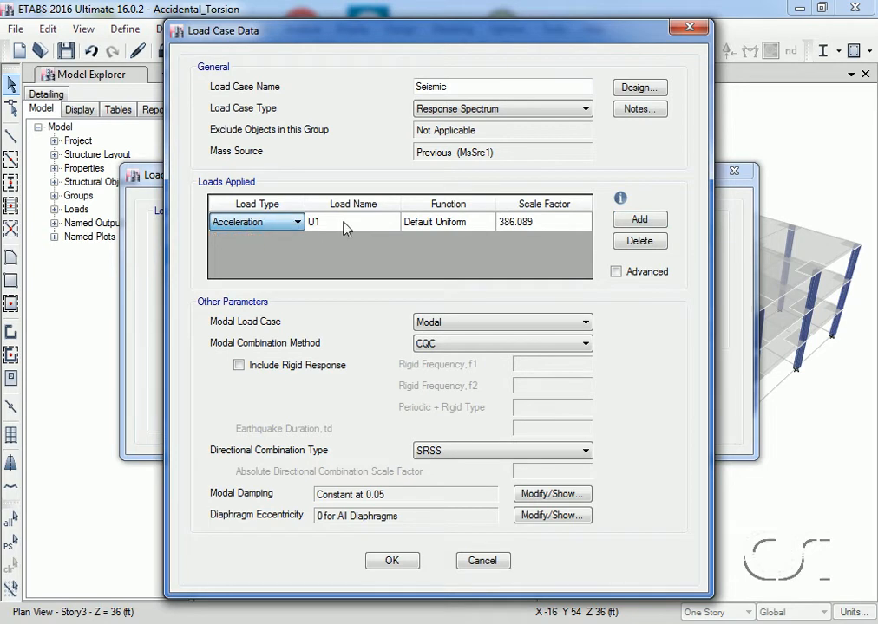
left_click(442, 226)
left_click(443, 225)
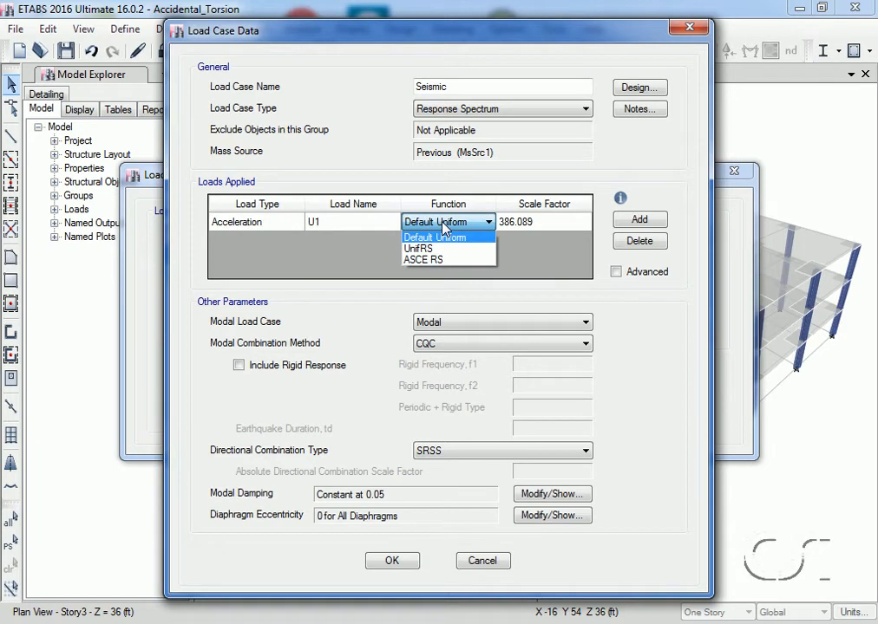
left_click(405, 261)
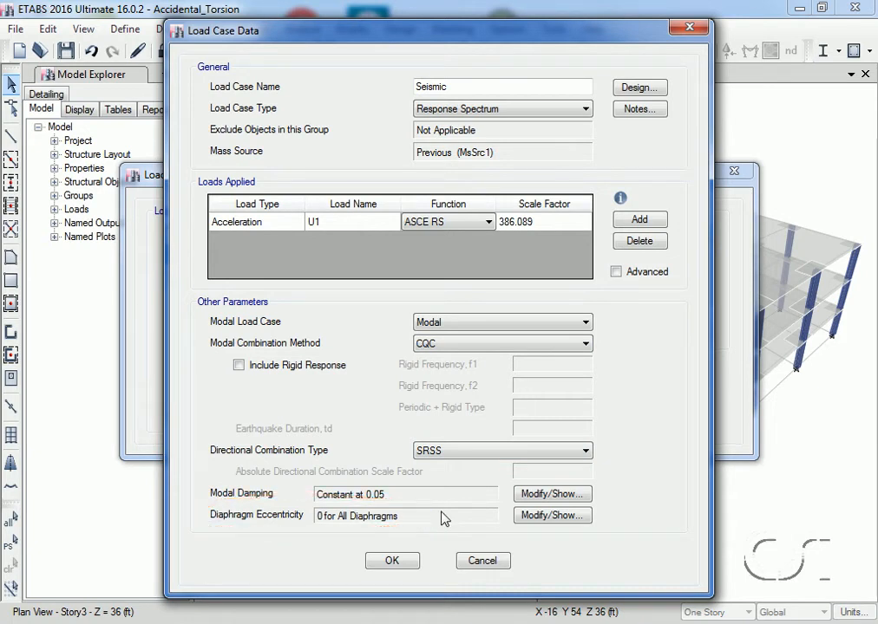
- Accept the Seismic load case definition and run the analysis
left_click(392, 561)
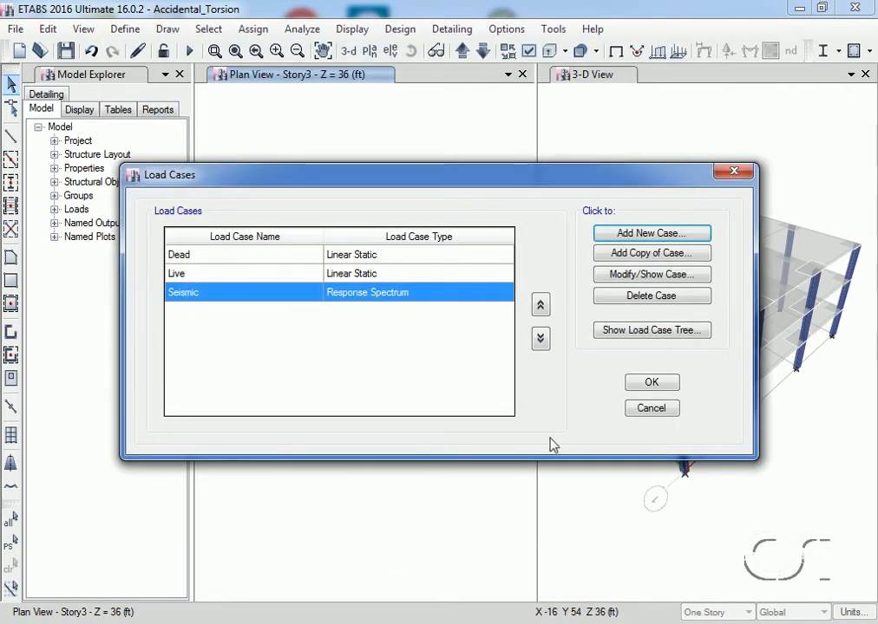
left_click(652, 385)
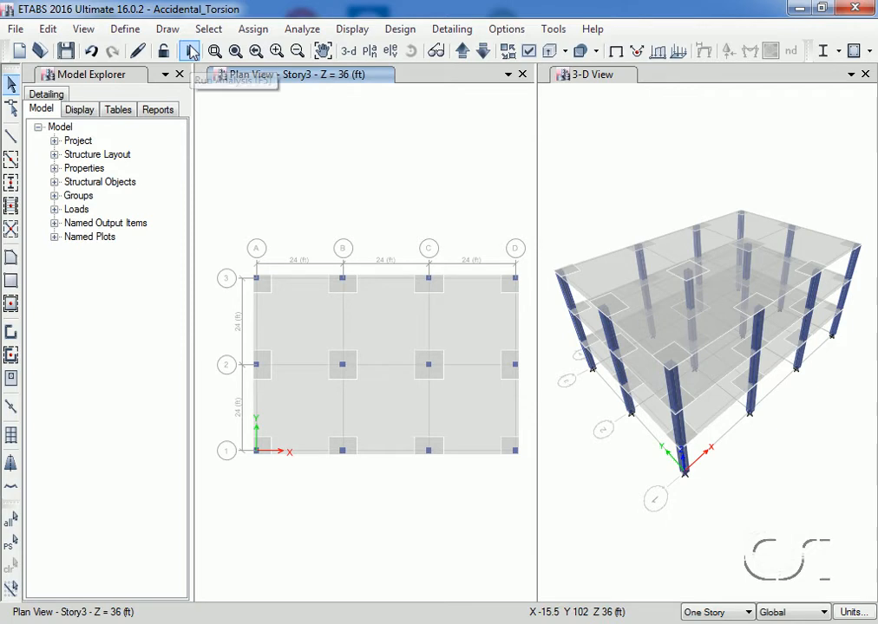
left_click(191, 51)
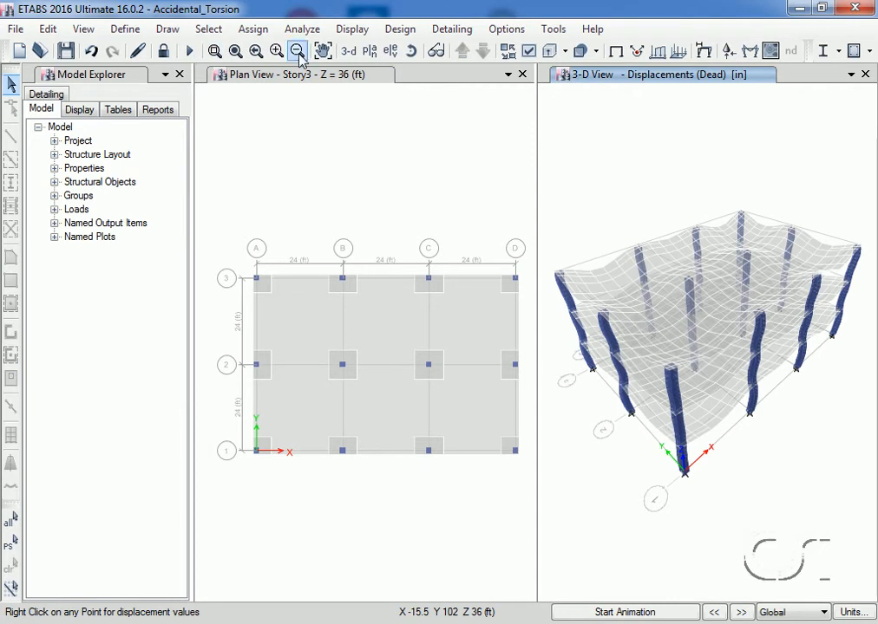
- Display the Seismic deformed shape in the Story3 plan view and query the displacements of the corner joint at grids D and 3
left_click(327, 118)
left_click(352, 29)
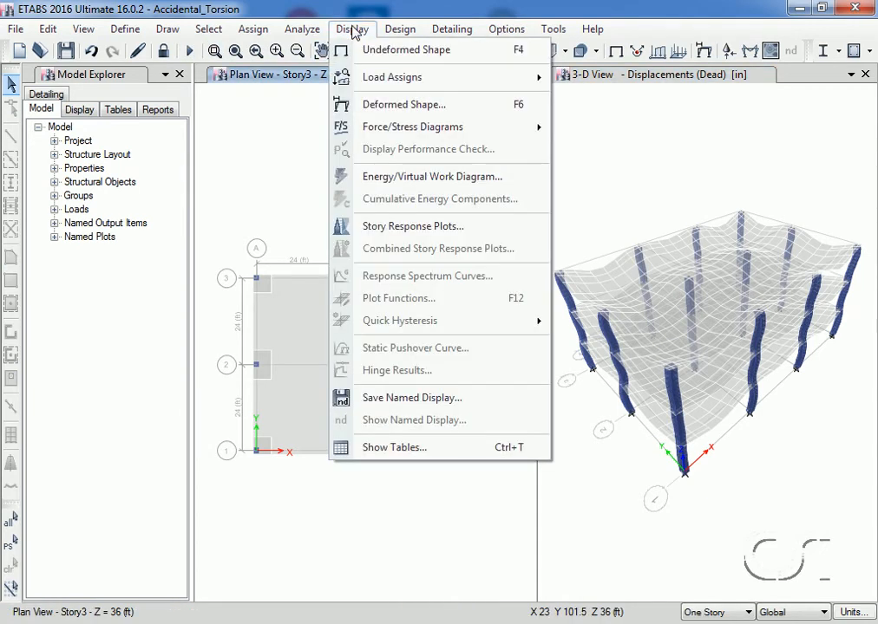
left_click(369, 104)
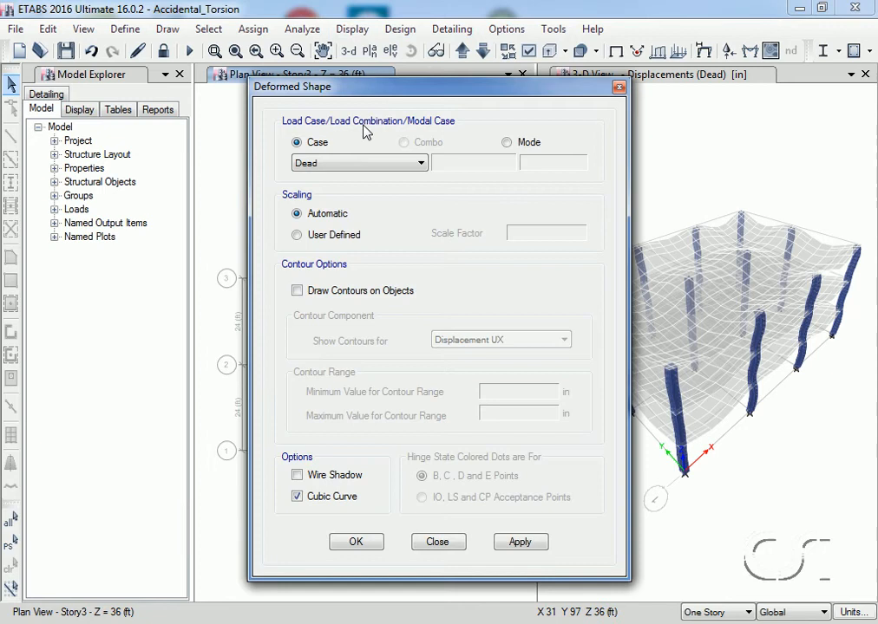
left_click(357, 164)
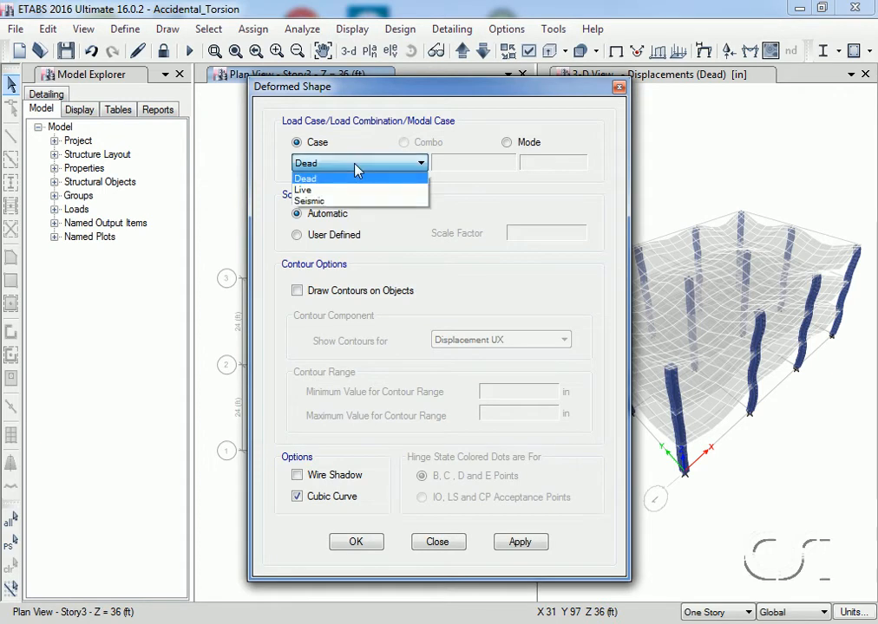
left_click(324, 201)
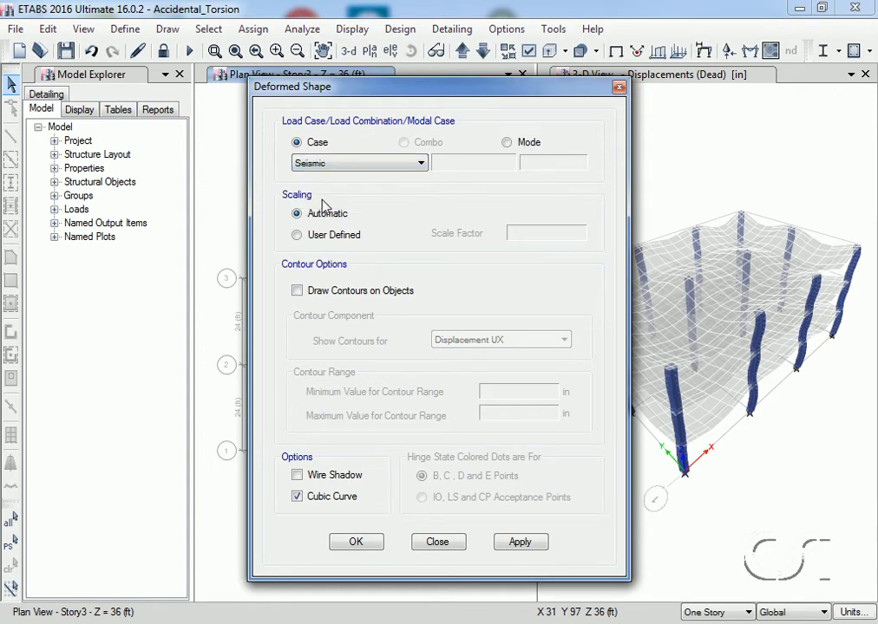
left_click(354, 543)
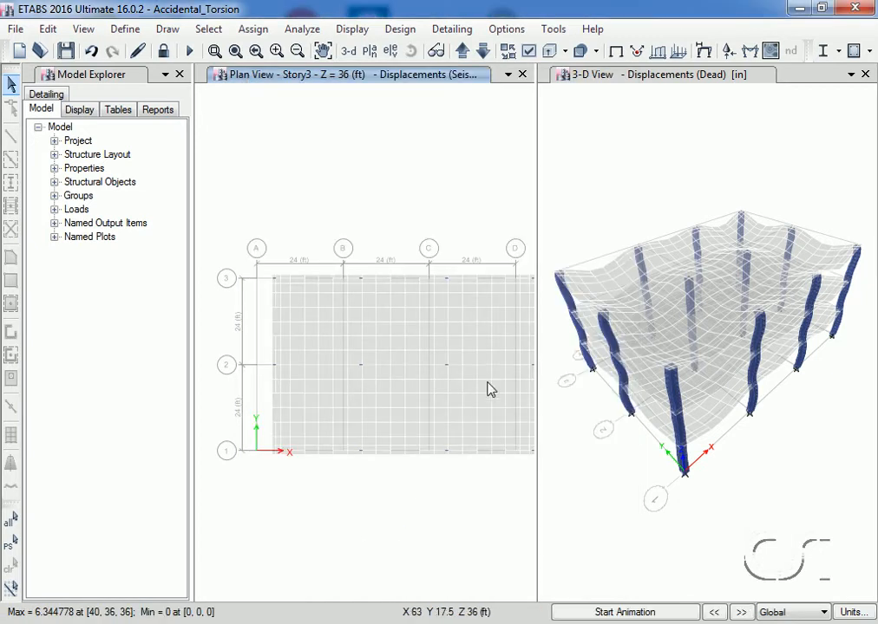
right_click(534, 278)
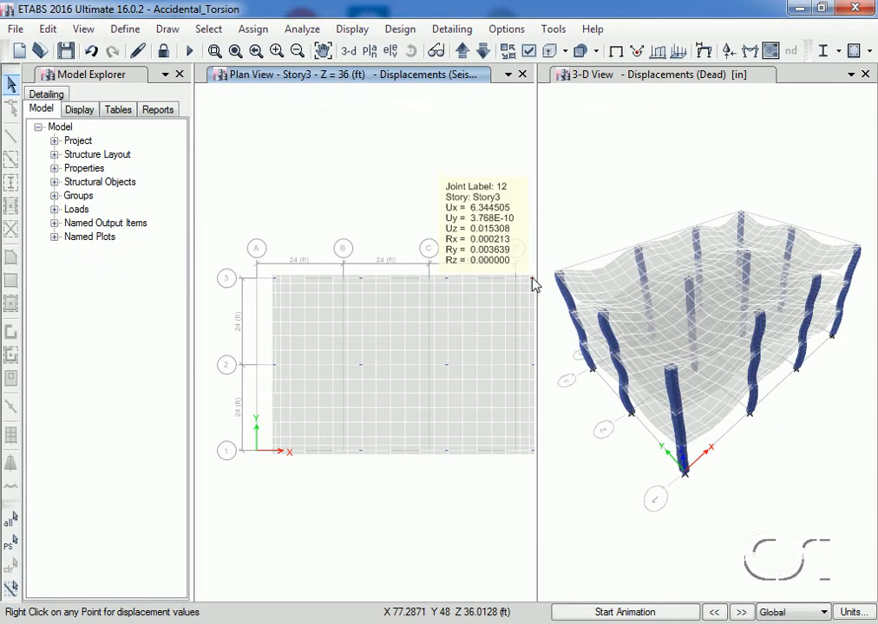
- Unlock the model, discarding the analysis results, and open the Seismic load case for editing
left_click(164, 52)
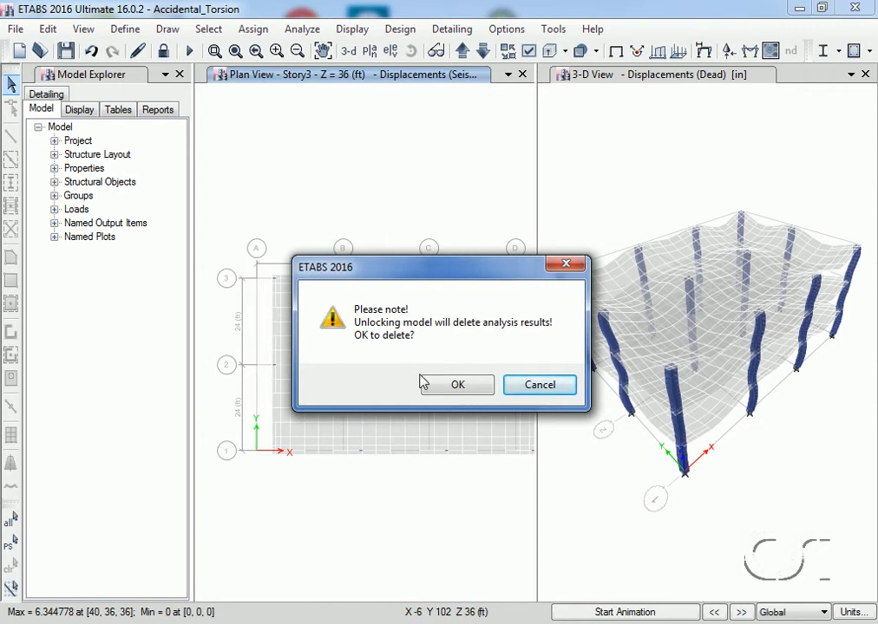
left_click(457, 386)
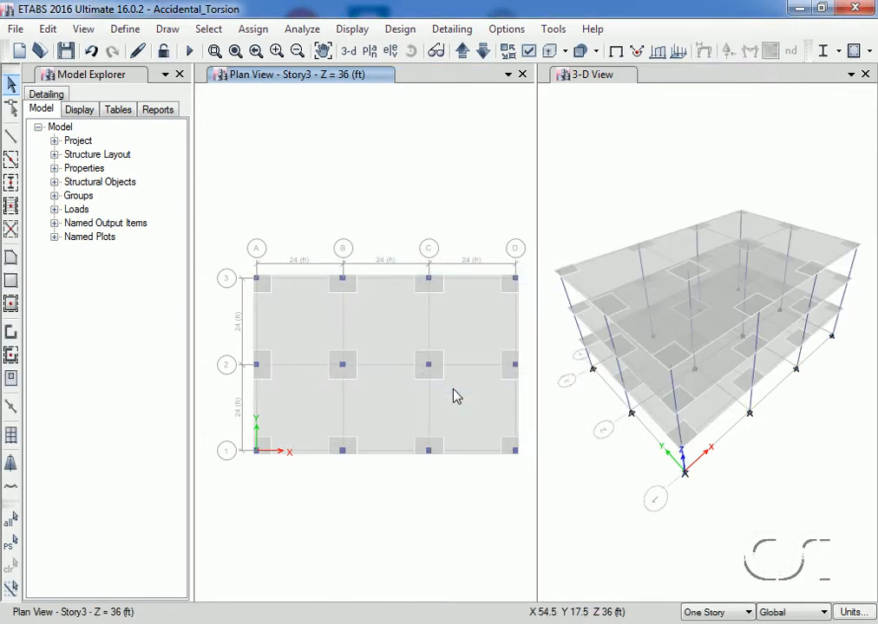
left_click(124, 29)
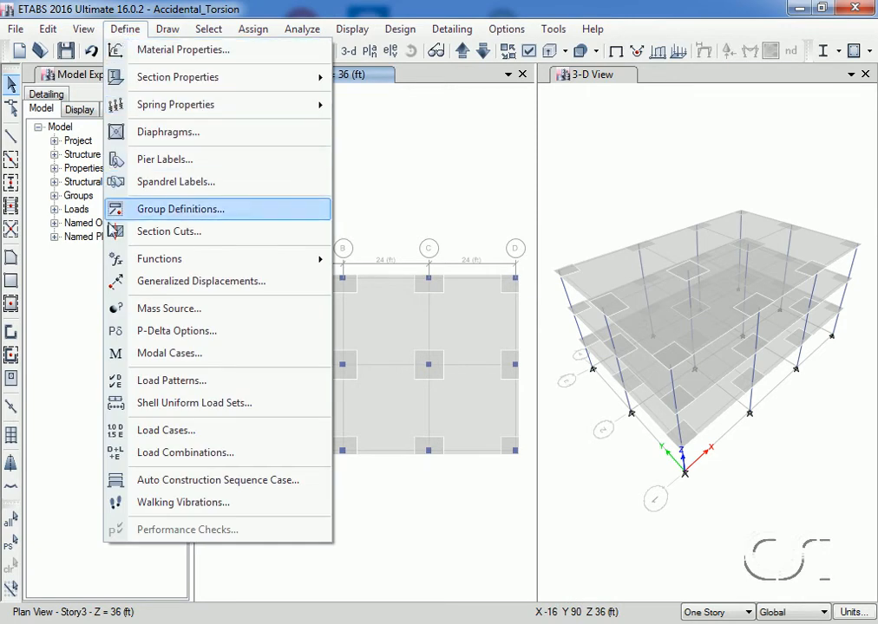
left_click(195, 431)
left_click(244, 298)
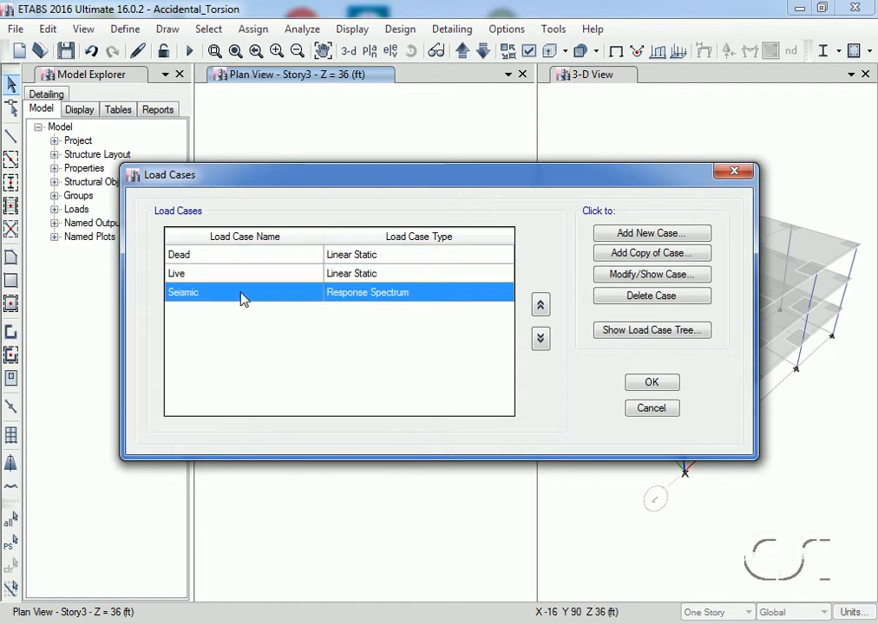
left_click(624, 278)
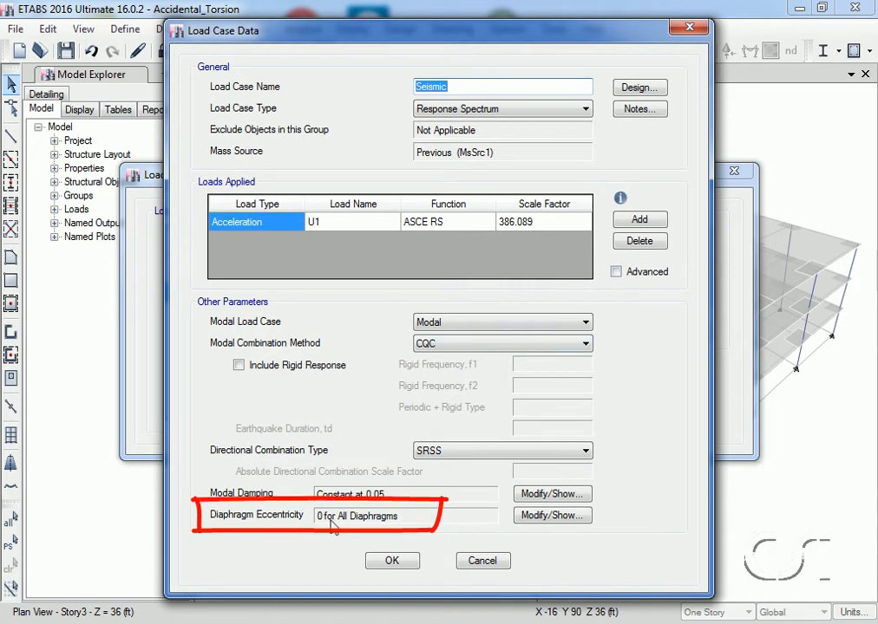
- Set the Seismic case's default diaphragm eccentricity ratio to 0.05 for all diaphragms and accept the load case changes
left_click(555, 518)
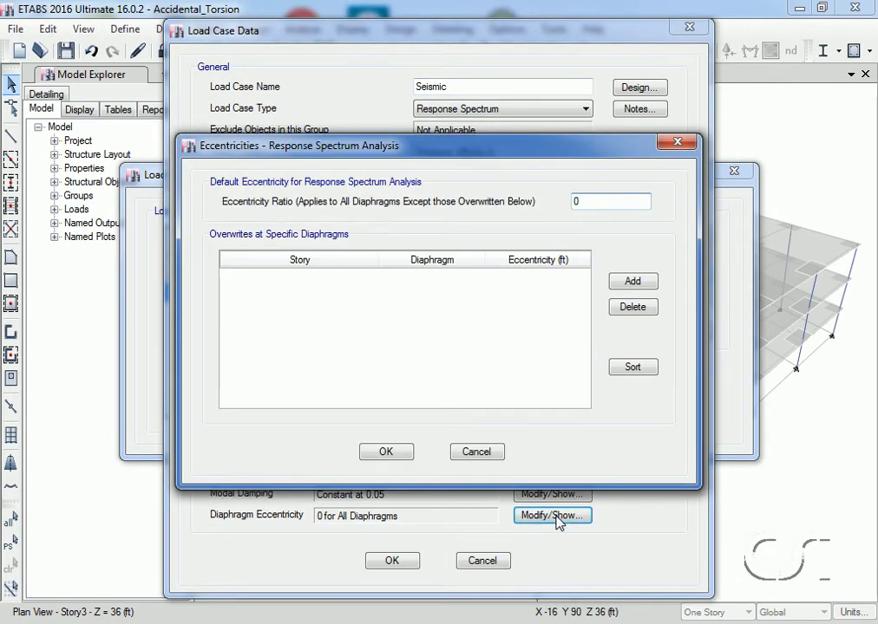
left_click(586, 202)
type(".05")
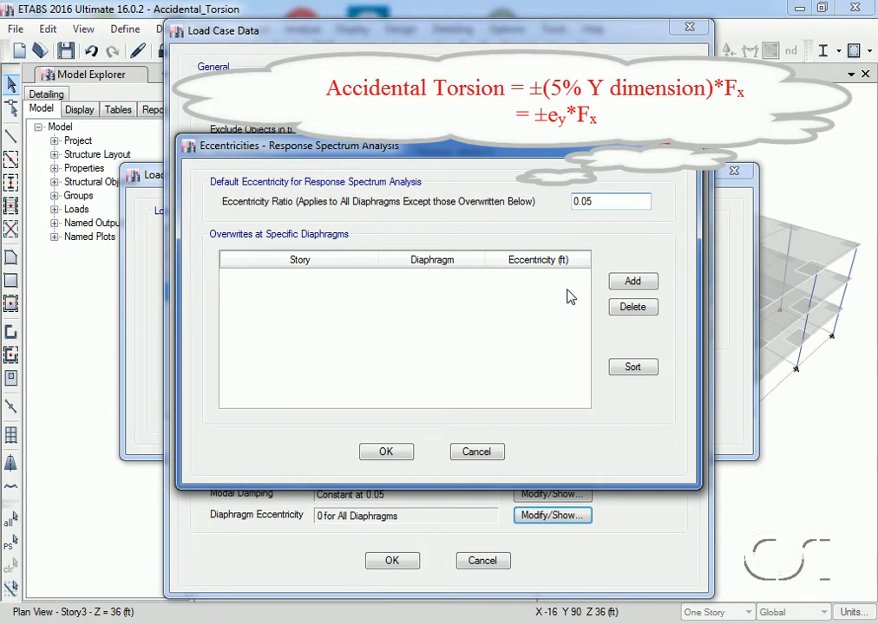
left_click(386, 453)
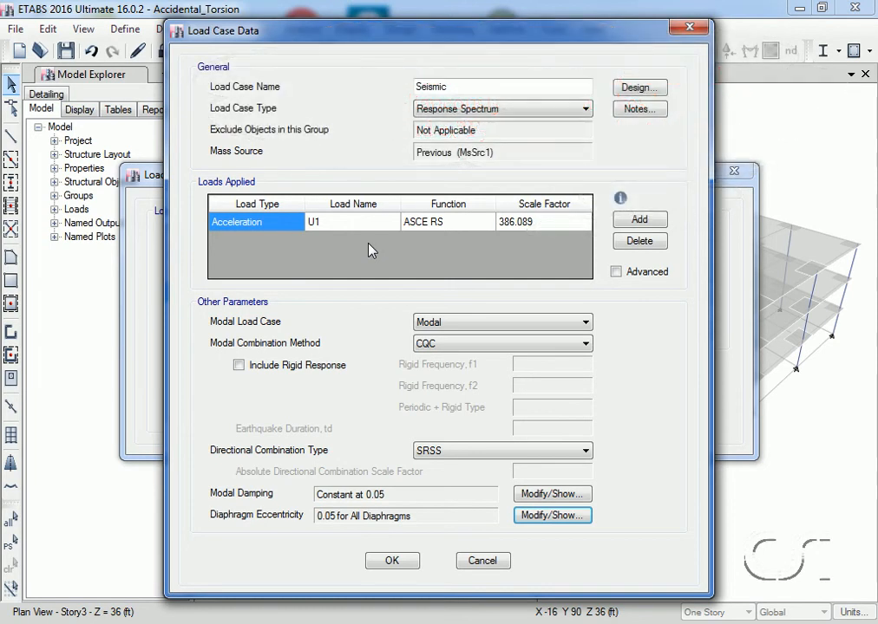
left_click(391, 562)
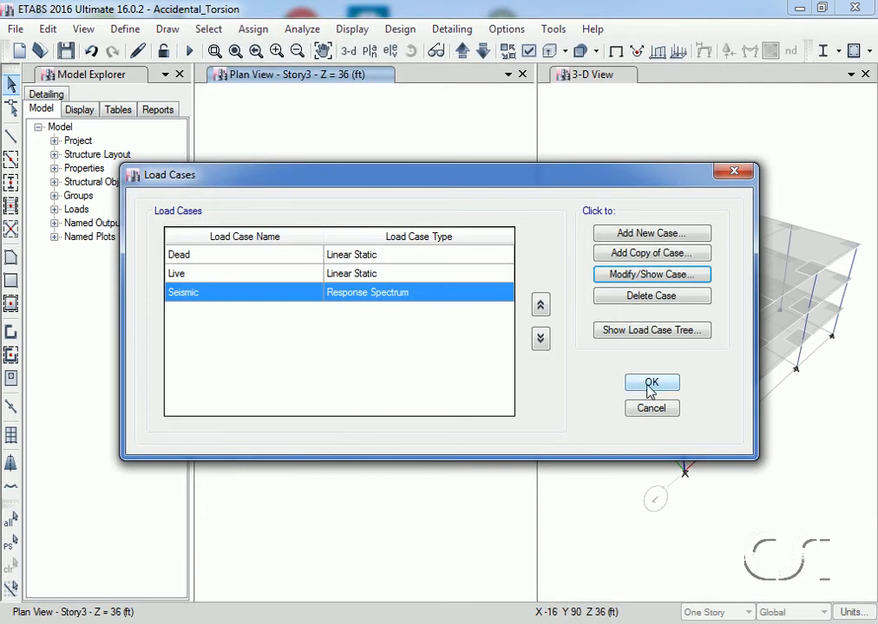
left_click(652, 387)
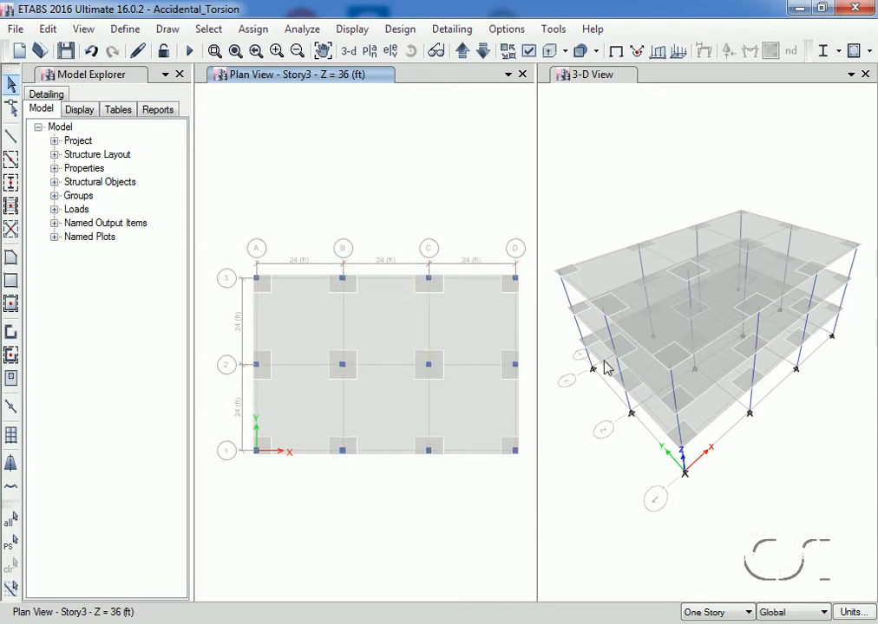
- Show the elevation along grid line 1, and return to the Story3 plan view
left_click(390, 52)
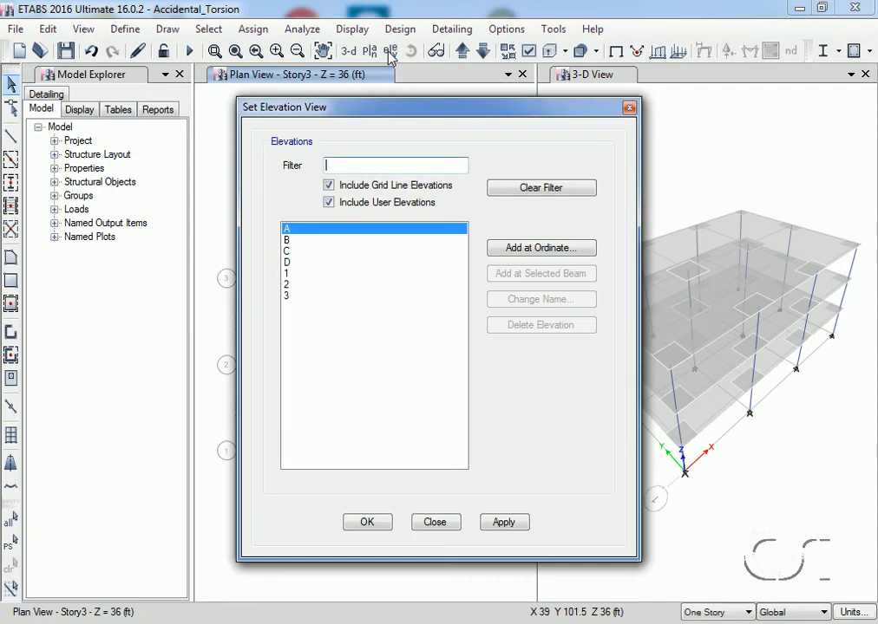
left_click(295, 274)
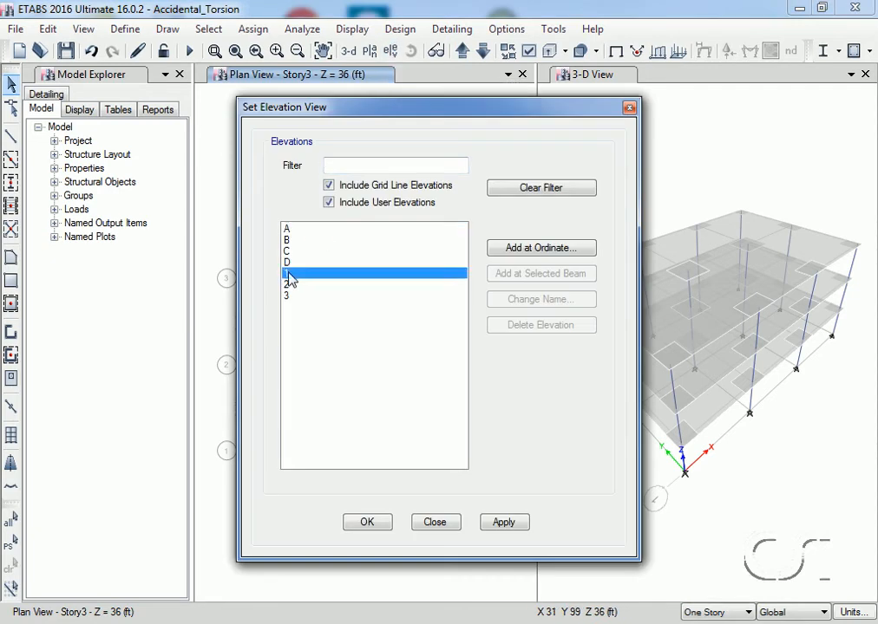
left_click(372, 522)
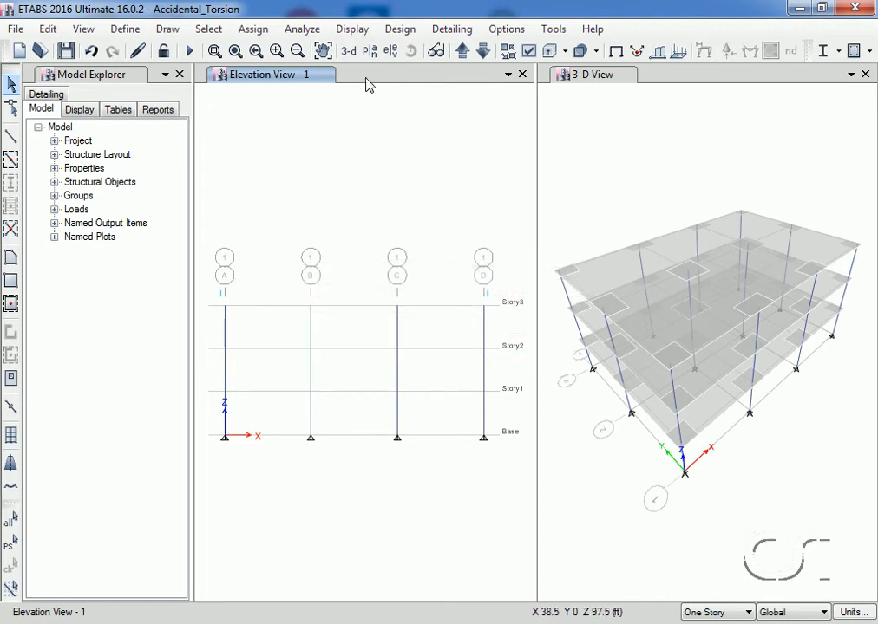
left_click(373, 52)
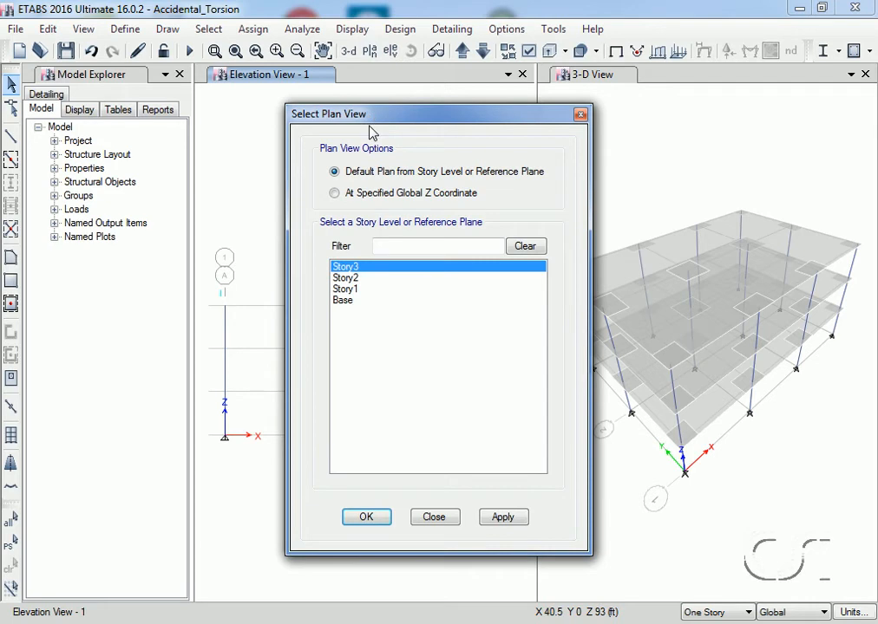
left_click(367, 519)
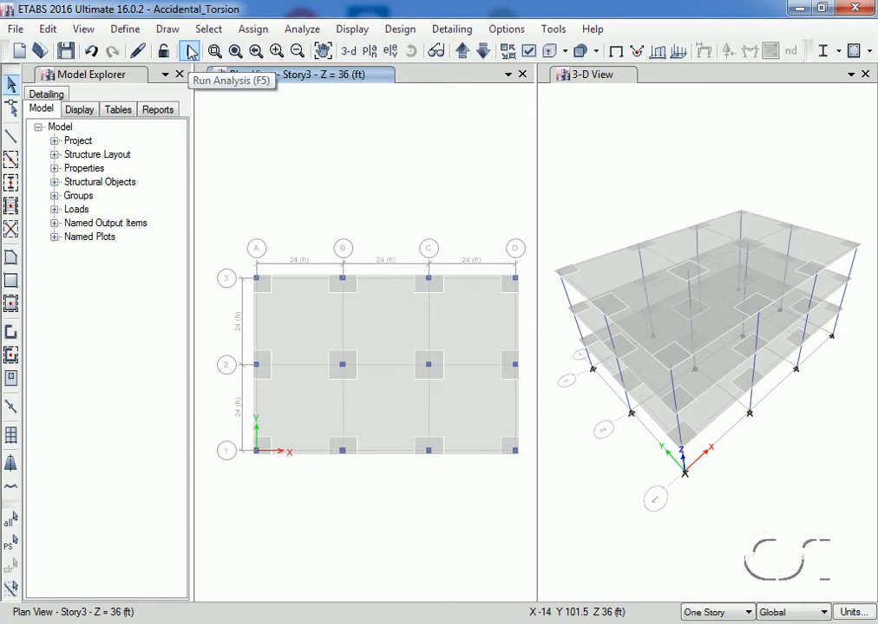
- Run the analysis and query the Seismic displacements of the joint at grids D and 3 on the deformed Story3 plan
left_click(191, 52)
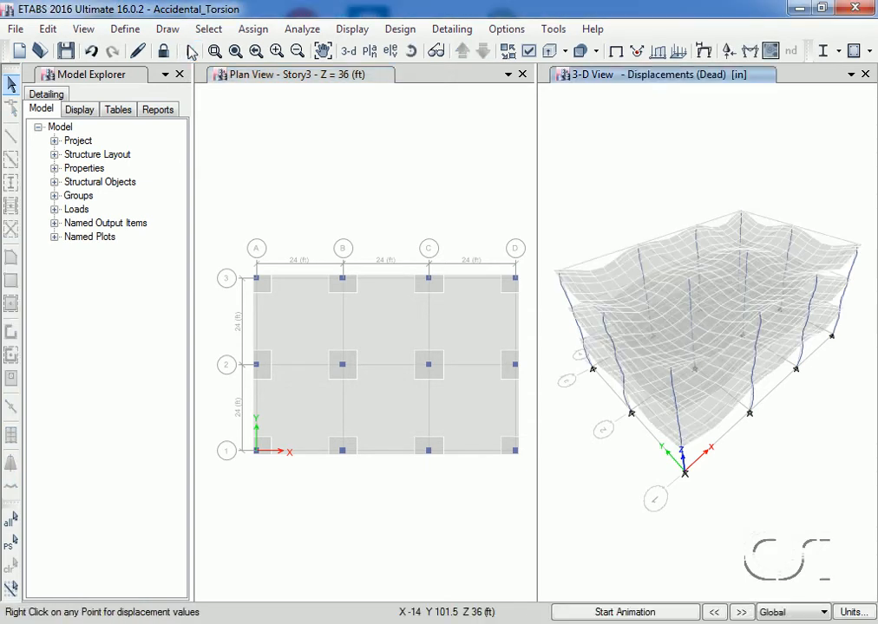
left_click(272, 139)
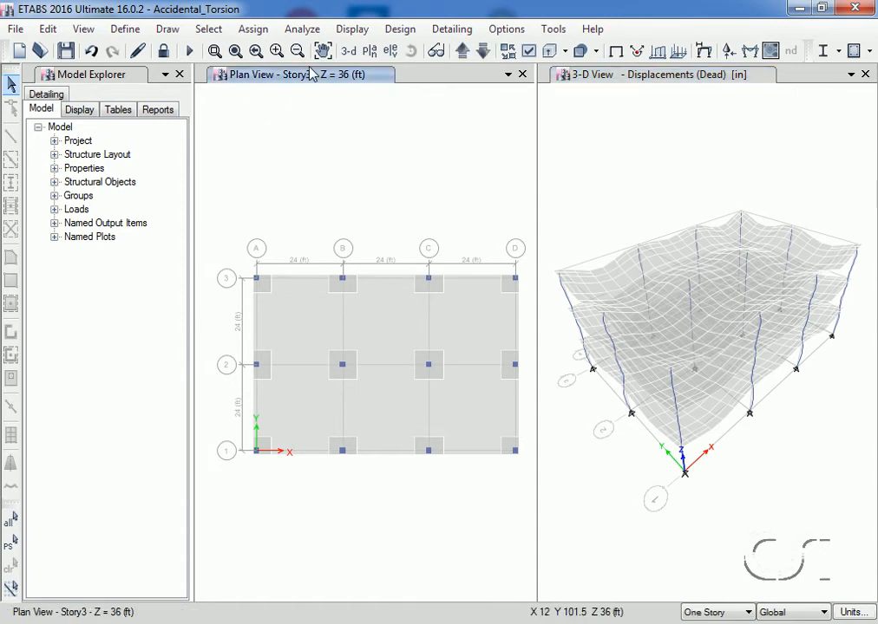
left_click(350, 31)
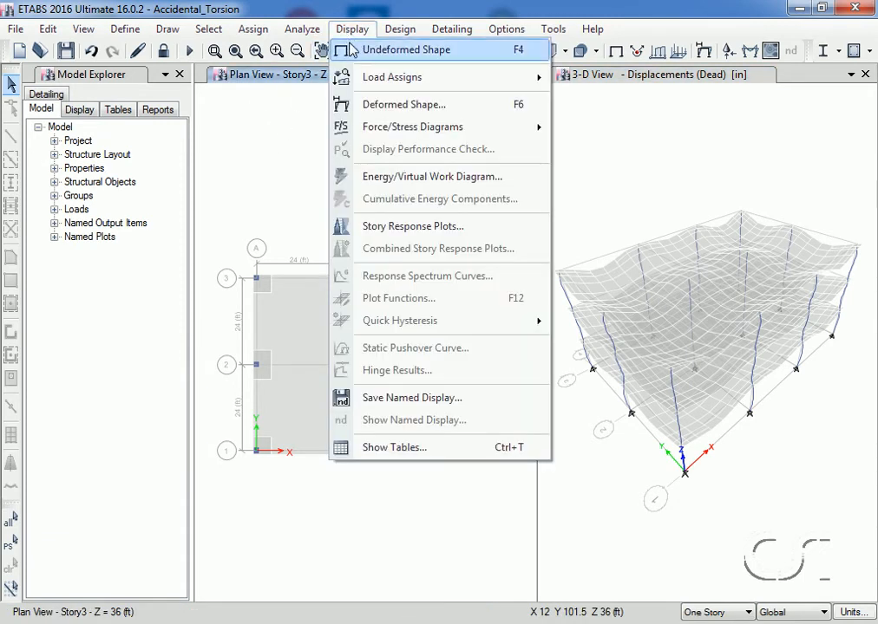
left_click(354, 105)
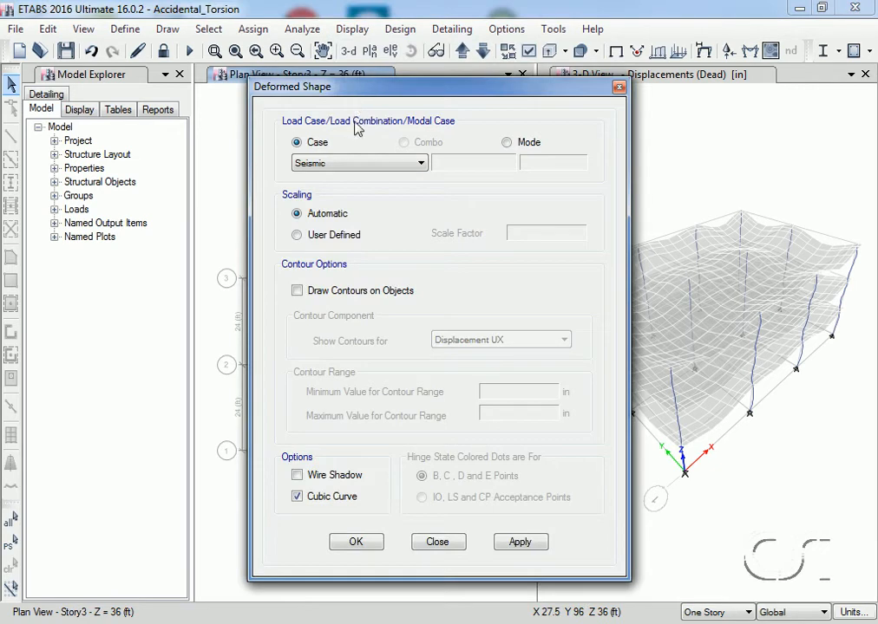
left_click(363, 541)
mouse_move(531, 280)
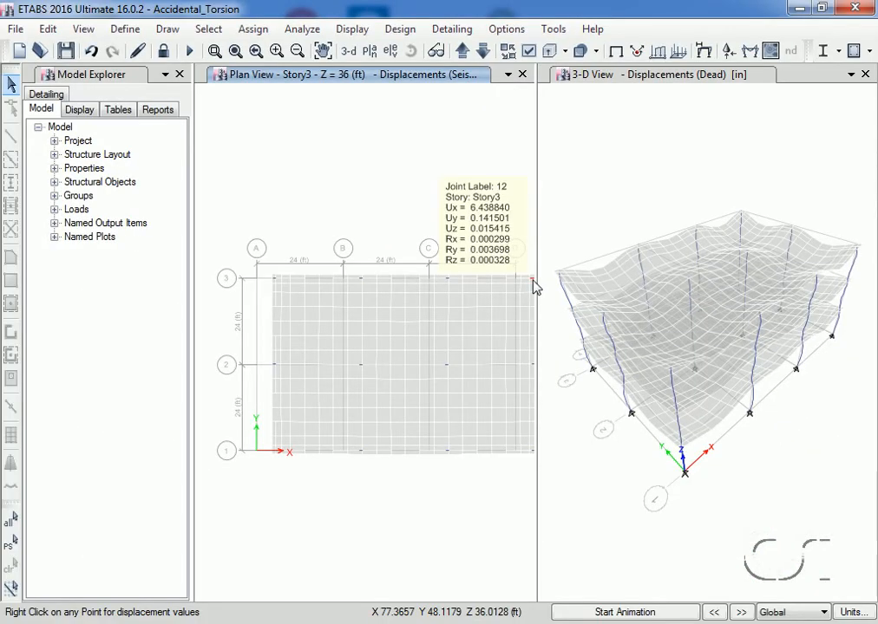
- Display the torsional mode shape of the Modal case in the Story3 plan view with automatic scaling
left_click(356, 29)
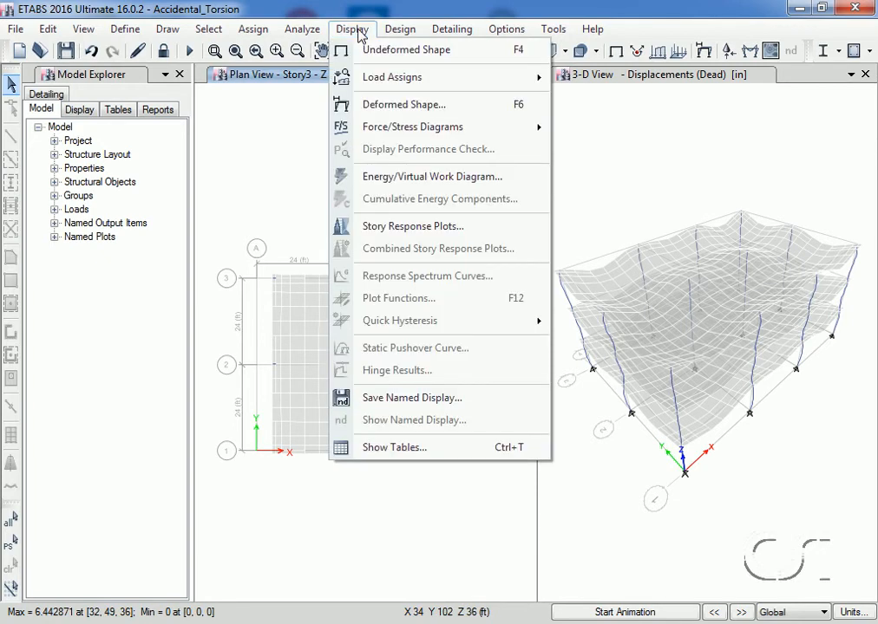
left_click(375, 104)
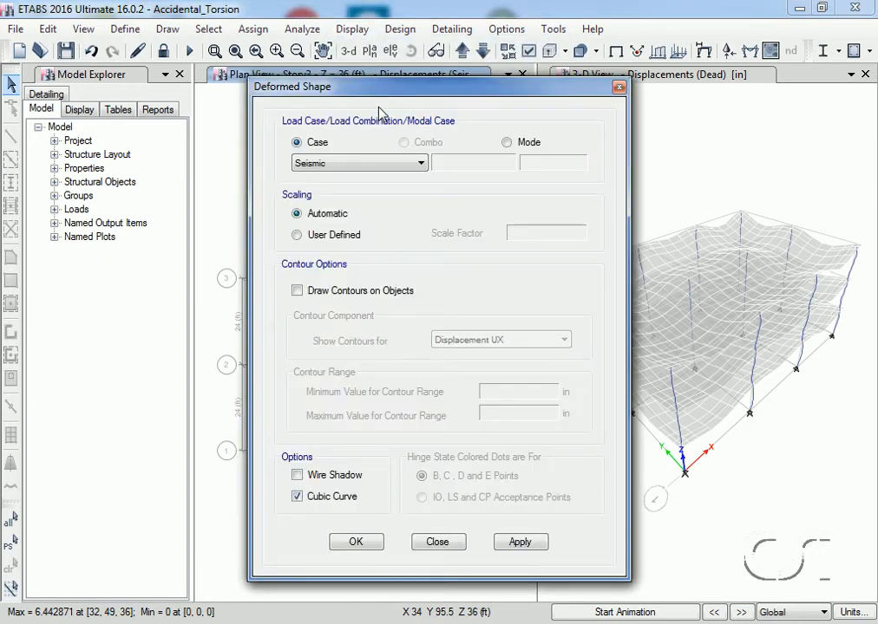
left_click(507, 142)
left_click(580, 160)
left_click(580, 159)
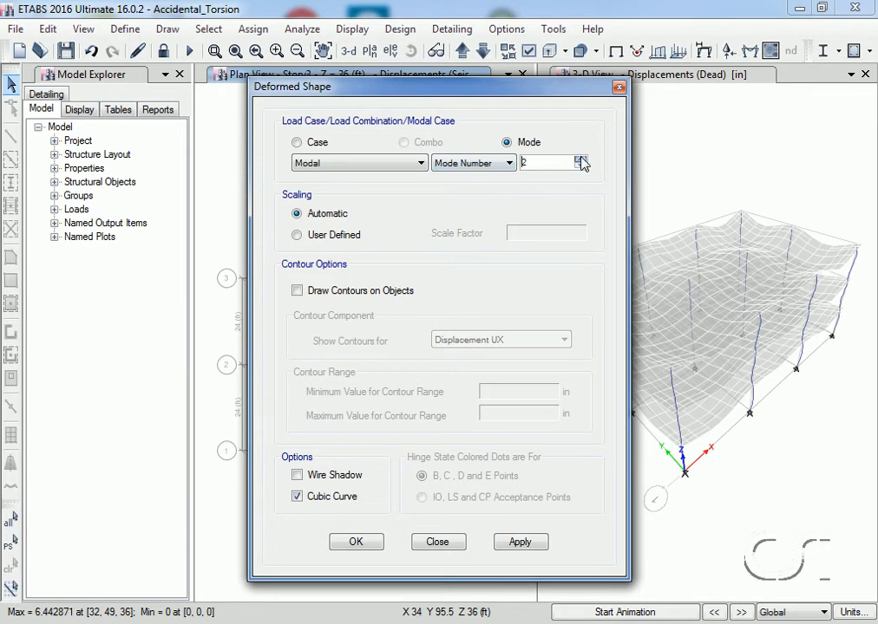
left_click(512, 543)
left_click(447, 544)
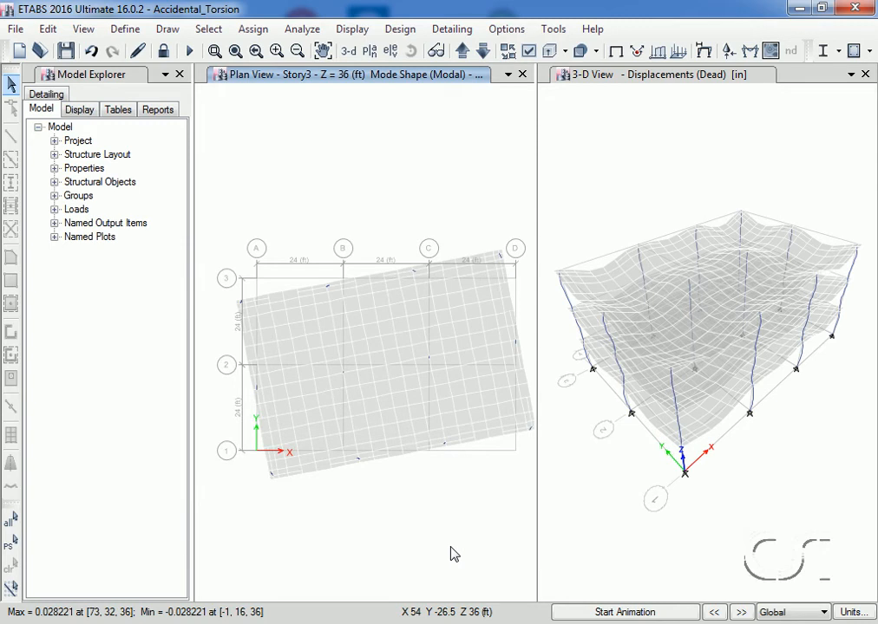
- Unlock the model and add a copy of mass source MsSrc1 named Mass+Y
left_click(164, 52)
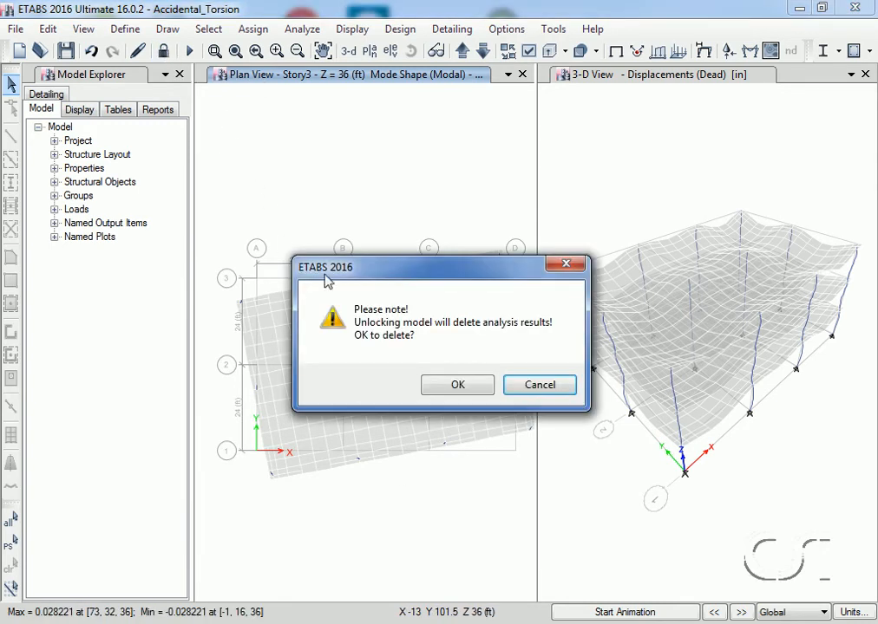
left_click(454, 385)
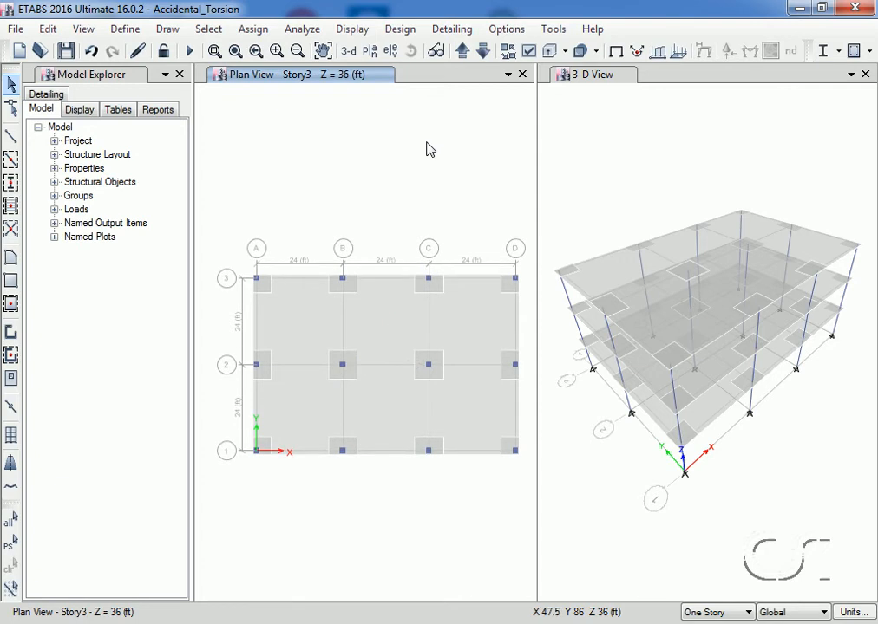
left_click(130, 30)
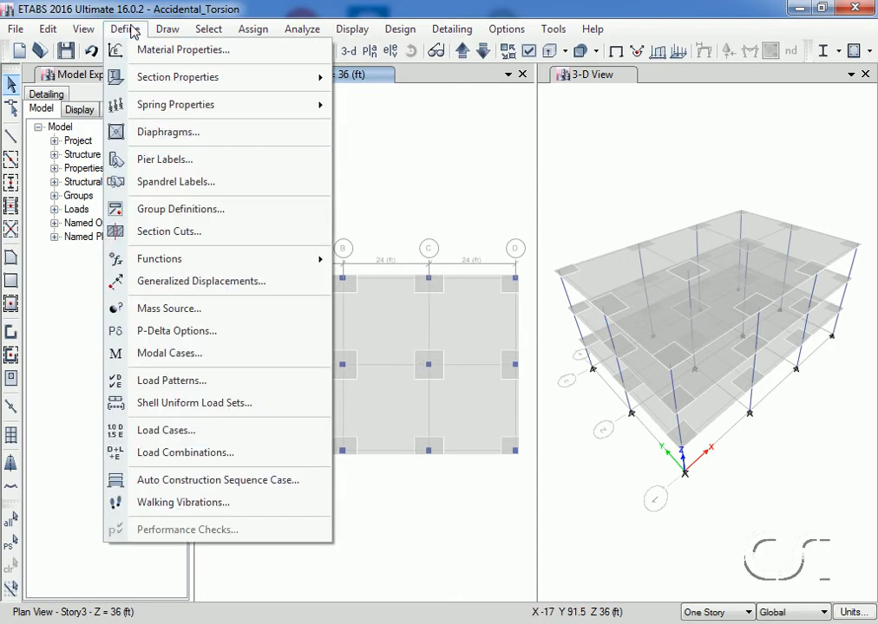
left_click(205, 316)
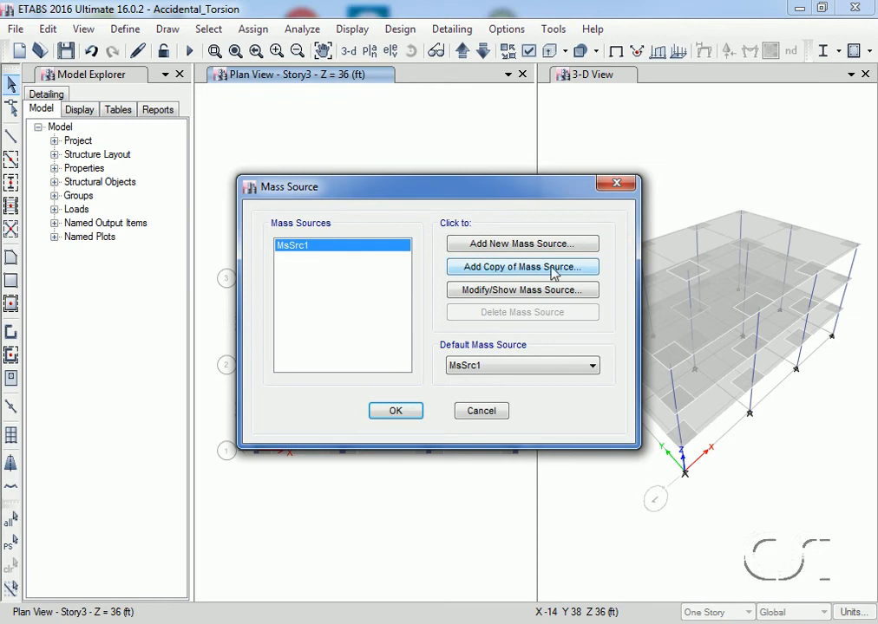
left_click(494, 270)
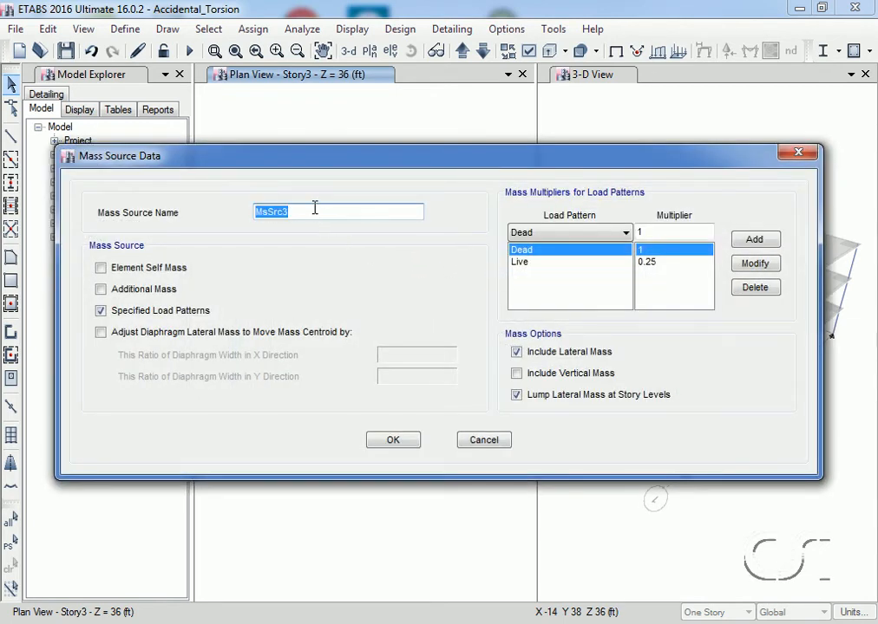
type("Mass+Y")
- Adjust the diaphragm lateral mass of Mass+Y to move its centroid by width ratios of 0 in X and 0.05 in Y
left_click(101, 333)
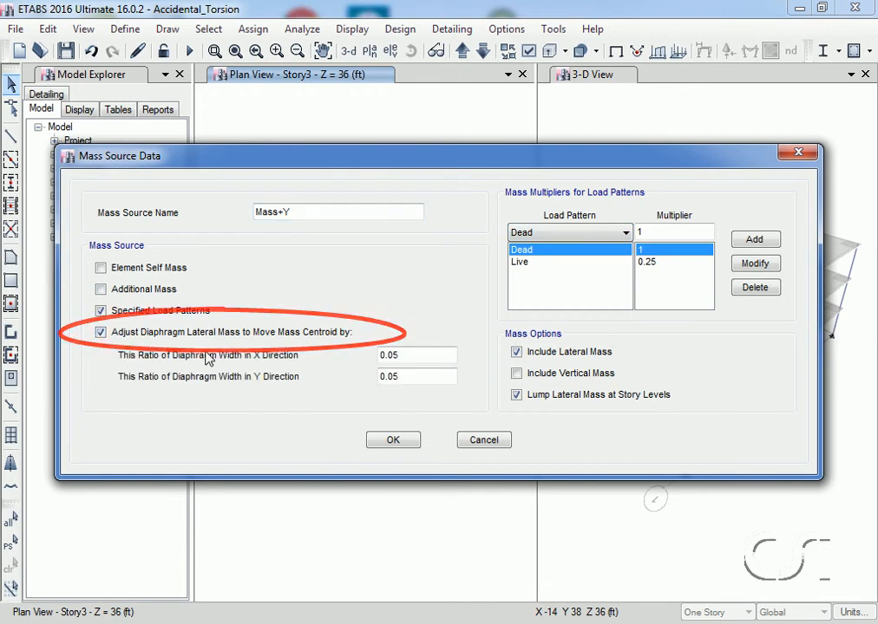
left_click_drag(406, 354, 348, 355)
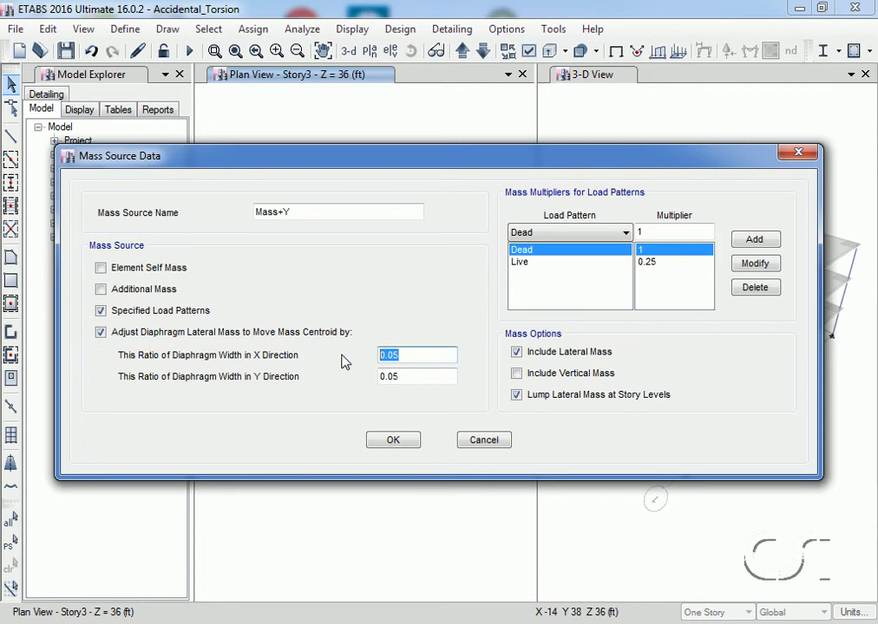
type("0")
left_click(393, 440)
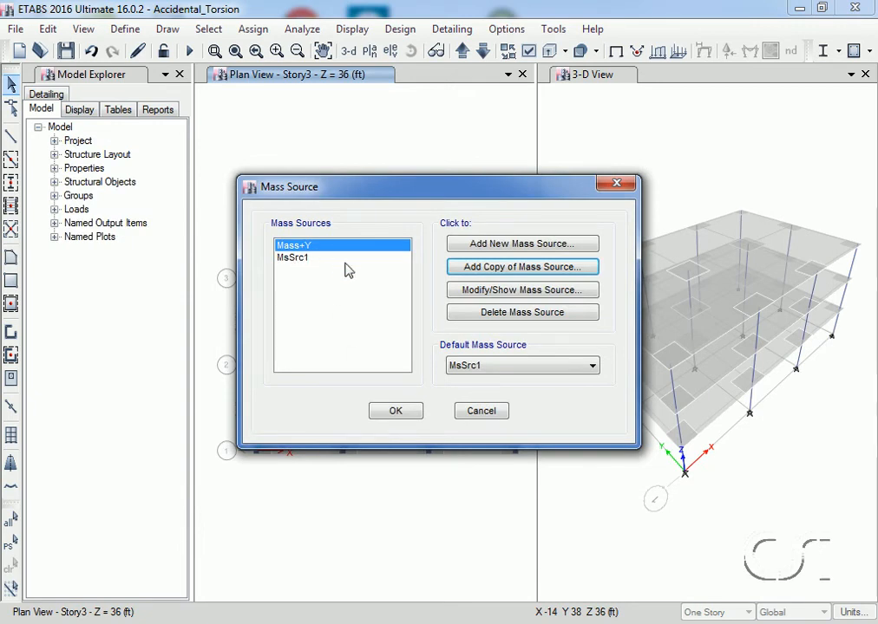
- Add a copy of mass source Mass+Y named Mass-Y with a diaphragm width ratio of -0.05 in the Y direction
left_click(498, 268)
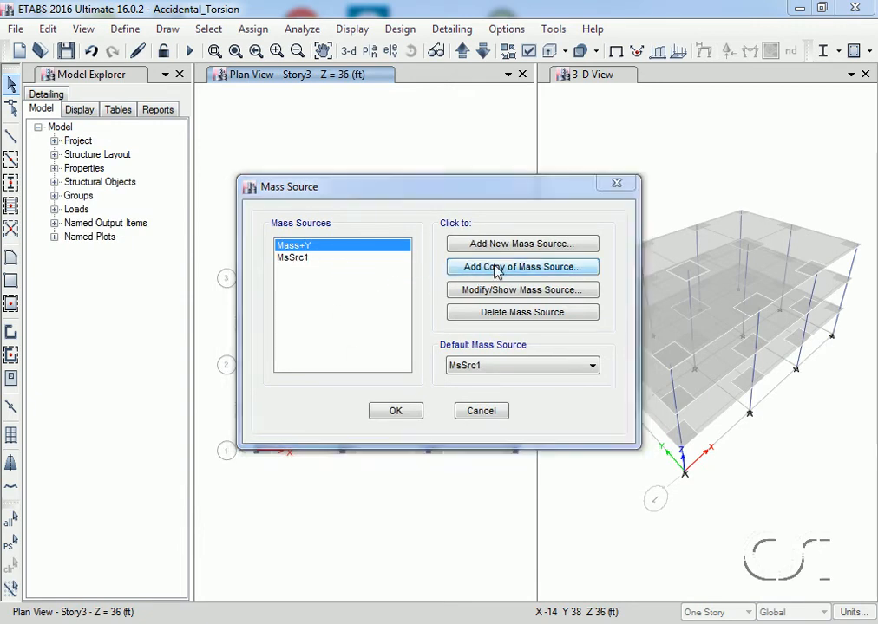
left_click_drag(294, 211, 220, 215)
type("M")
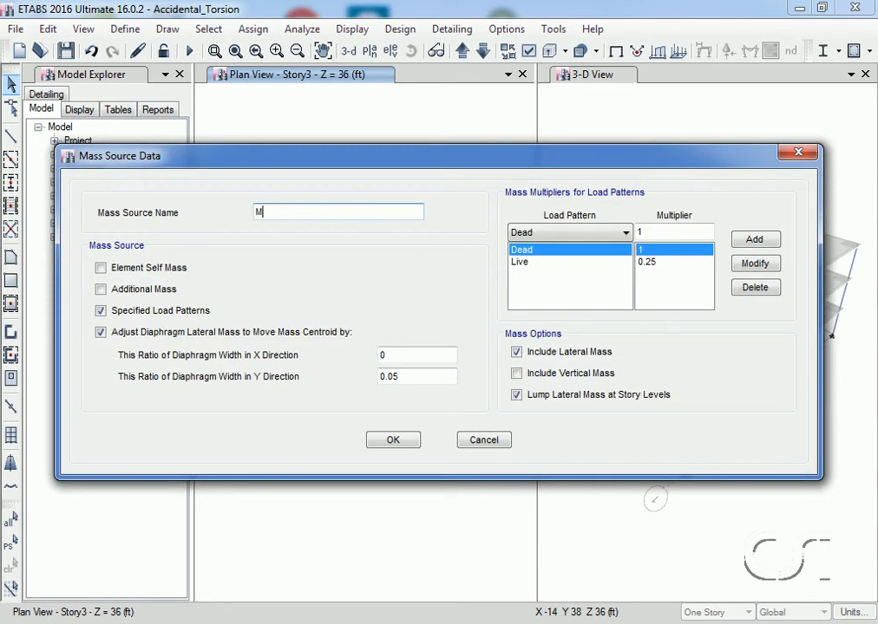
type("ass-Y")
left_click(382, 375)
type("-")
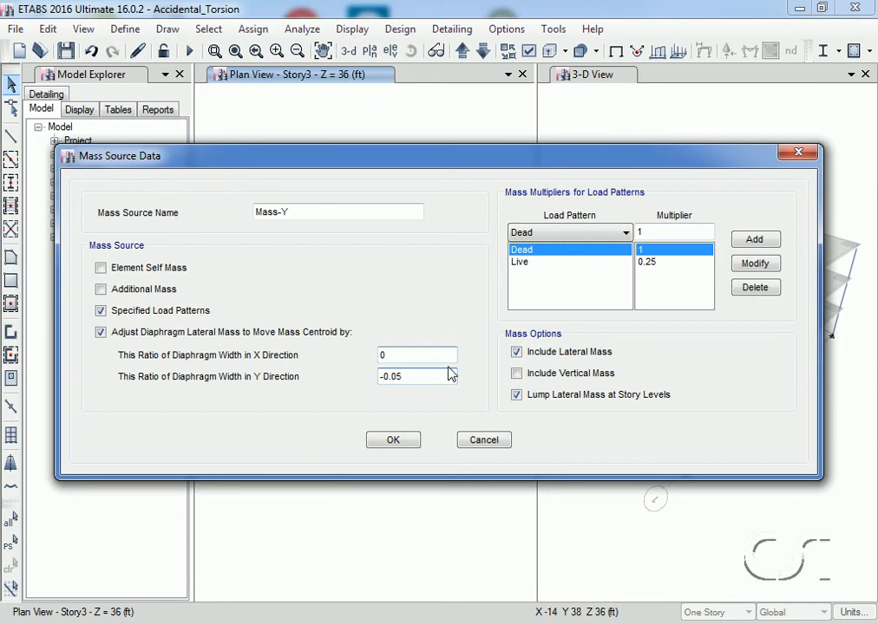
left_click(402, 446)
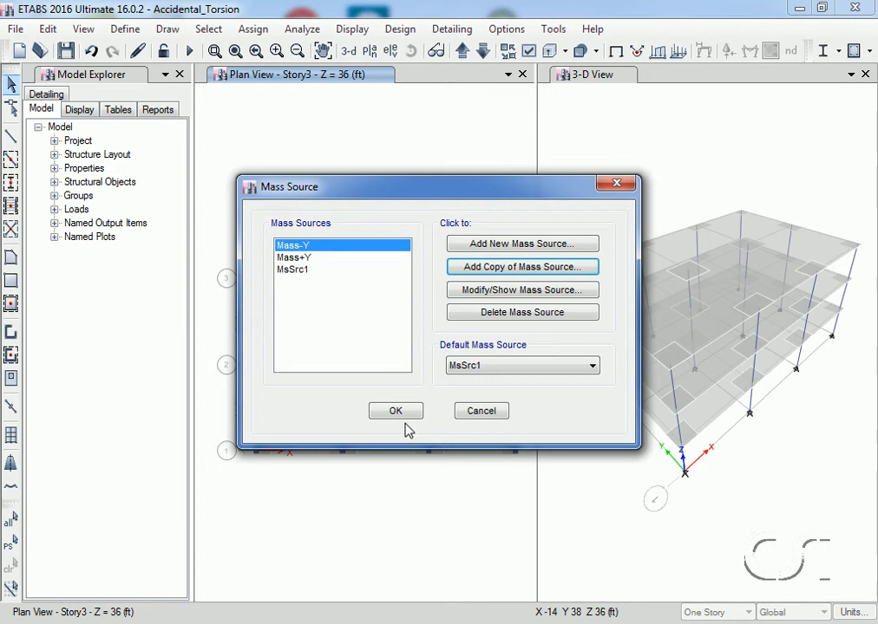
left_click(395, 412)
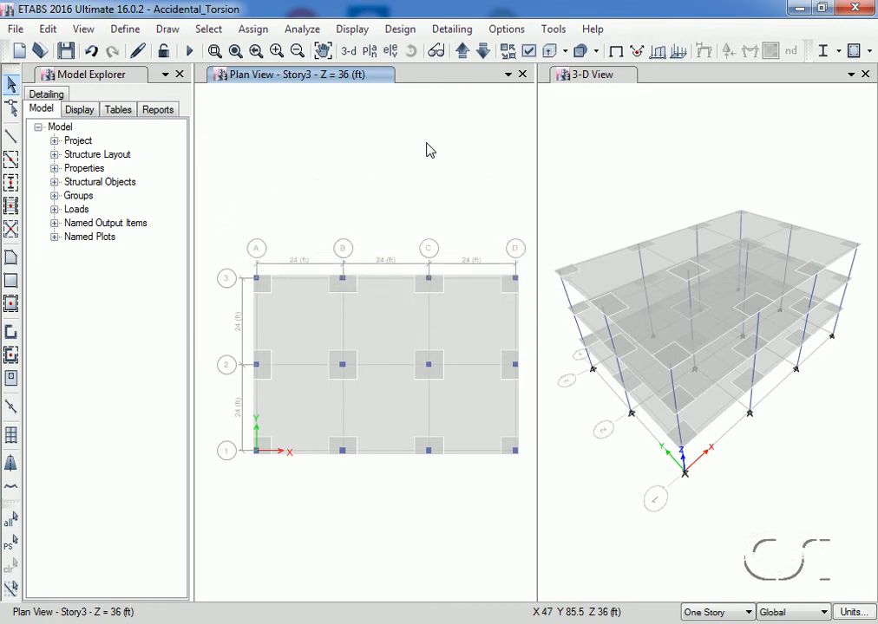
- Add a Nonlinear Static load case named +YMass that uses mass source Mass+Y and has no applied loads
left_click(114, 30)
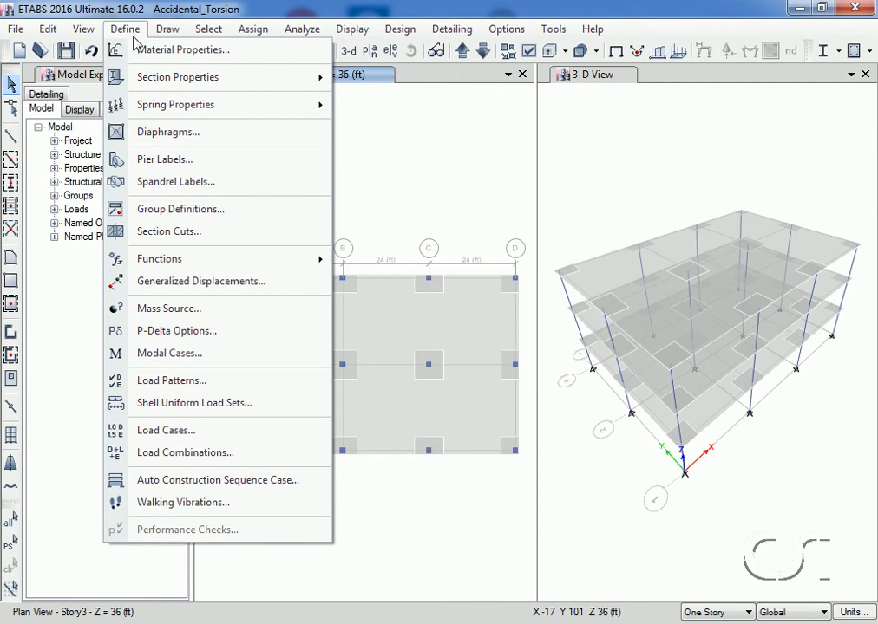
left_click(205, 431)
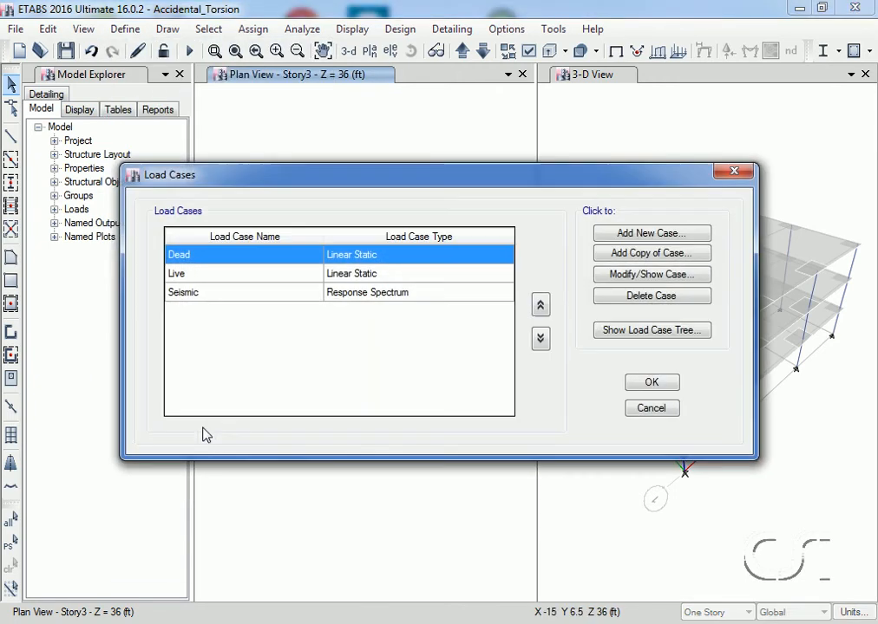
left_click(649, 234)
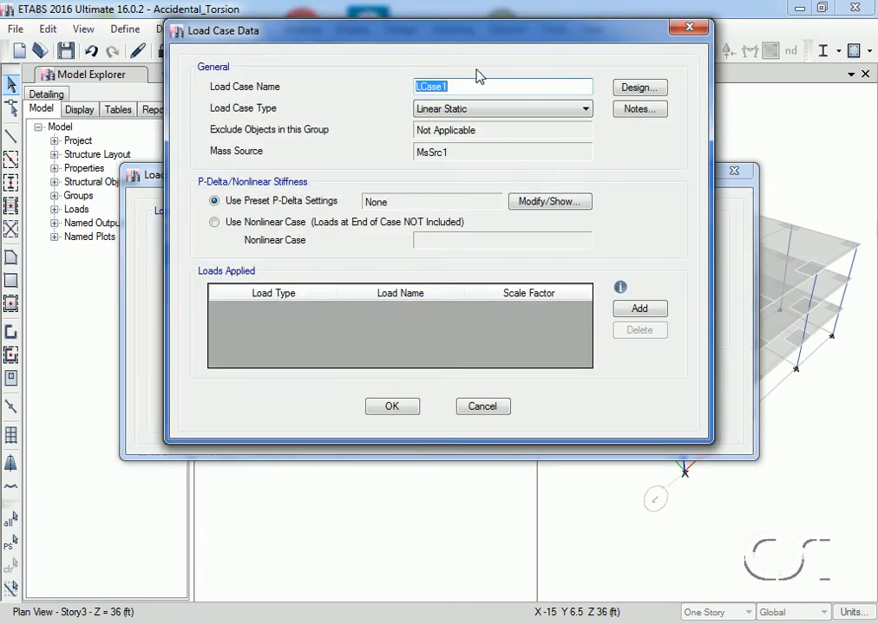
type("+YMass")
left_click(454, 111)
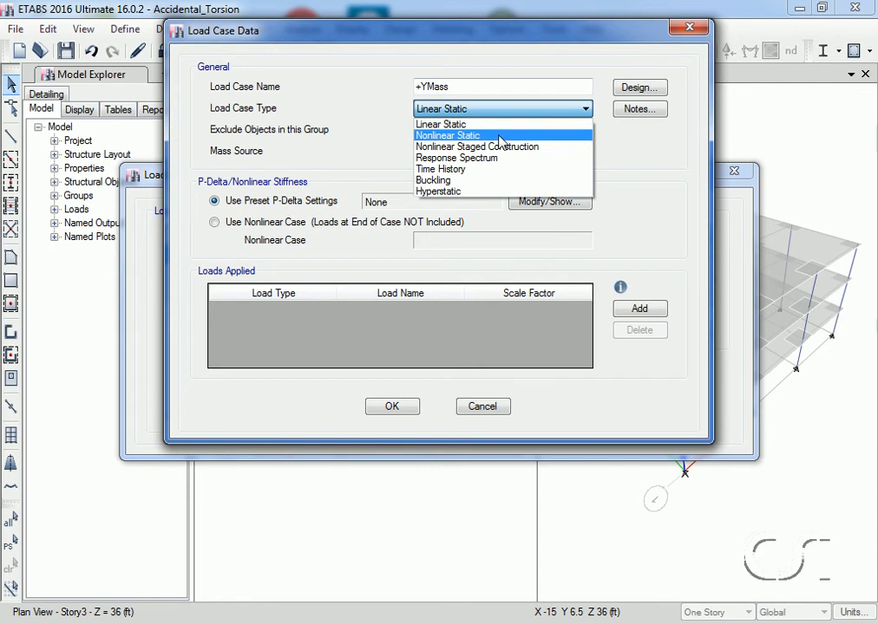
left_click(502, 141)
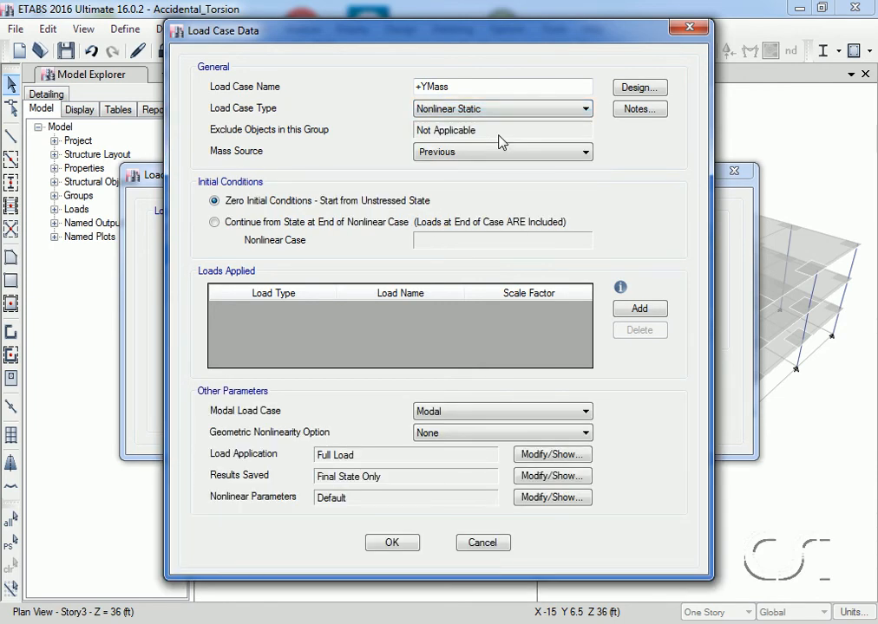
left_click(473, 152)
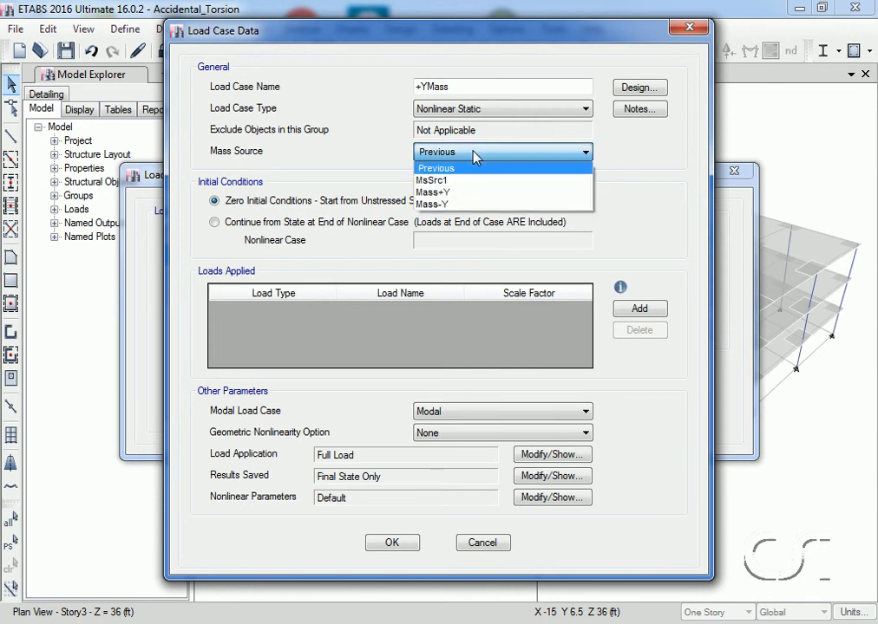
left_click(450, 193)
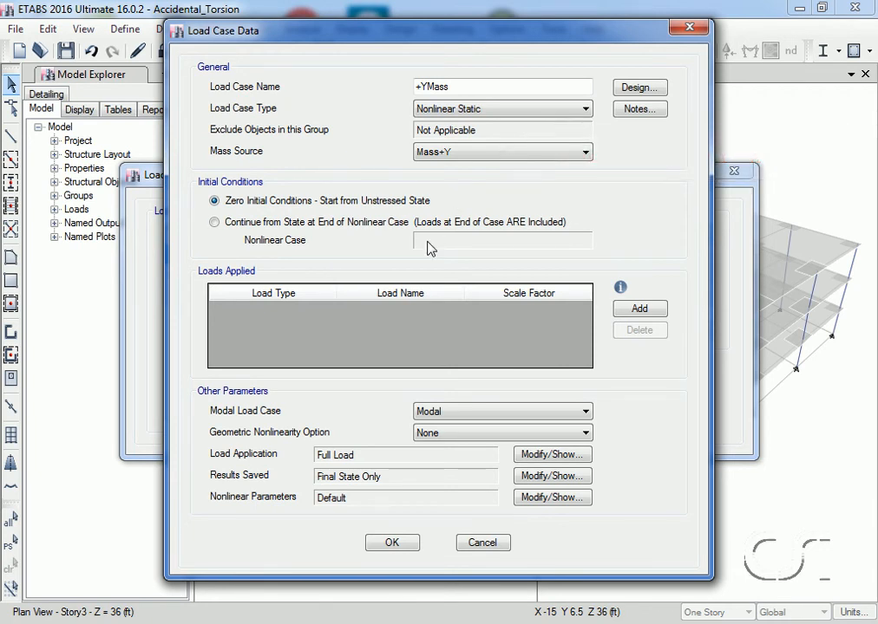
left_click(390, 544)
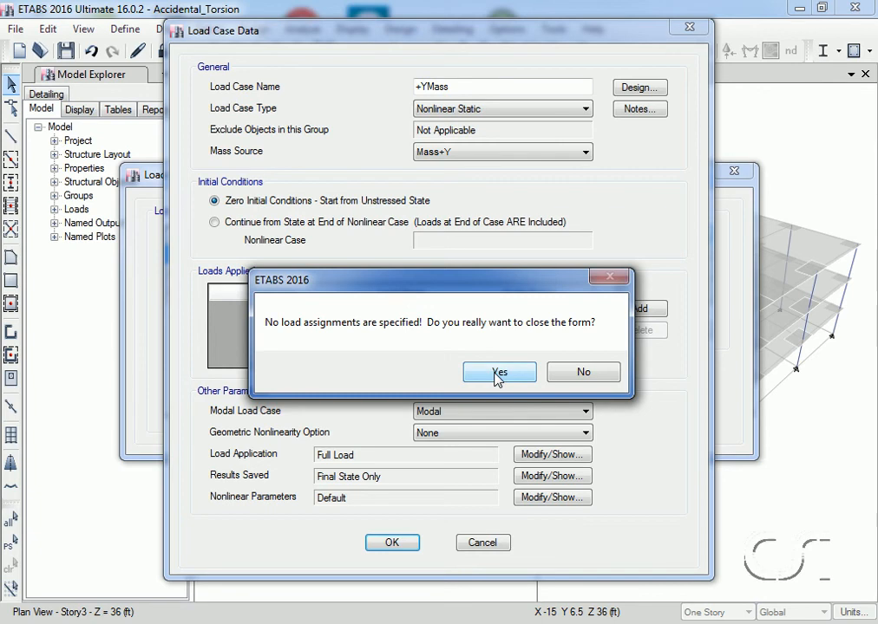
left_click(497, 373)
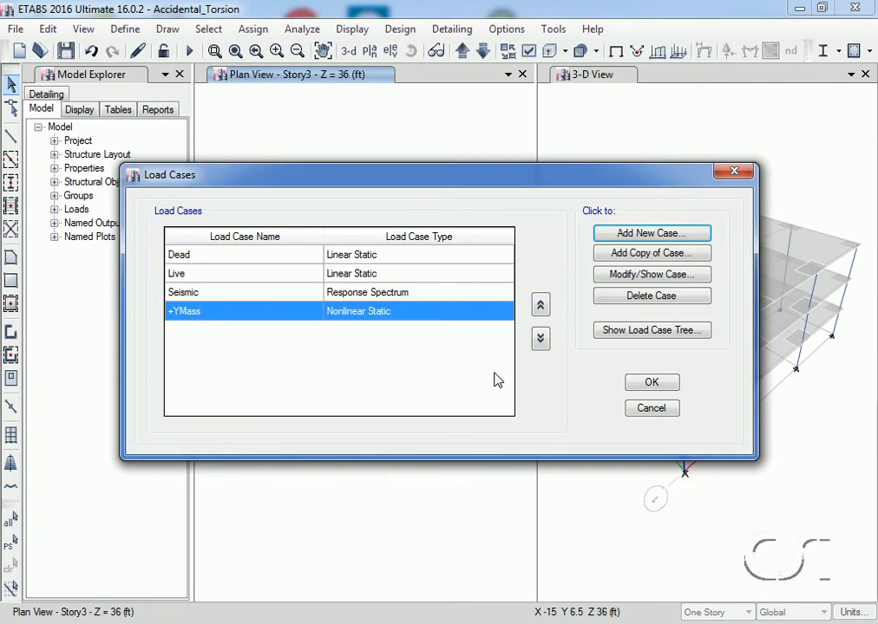
- Add a Nonlinear Static load case named -YMass that uses mass source Mass-Y and has no applied loads
left_click(649, 234)
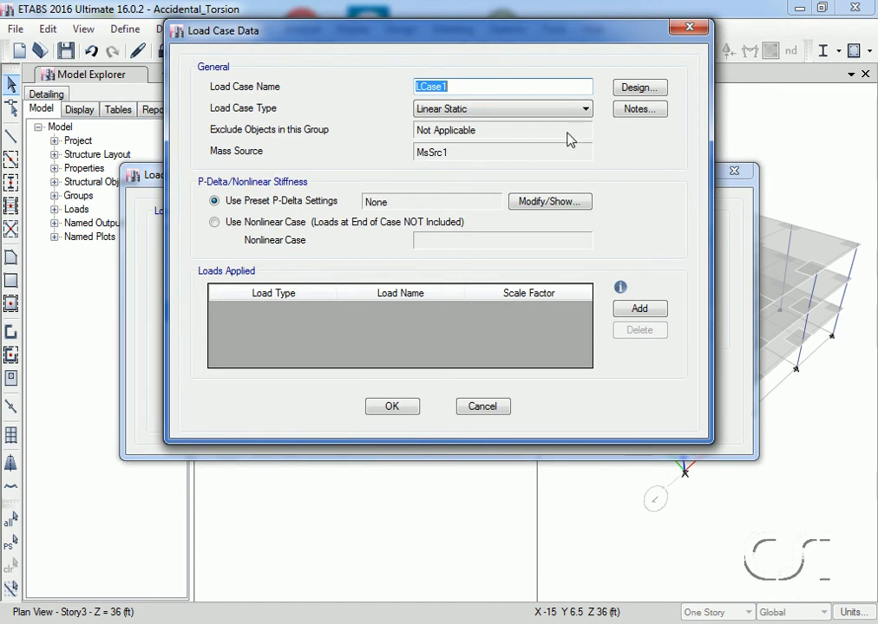
type("-")
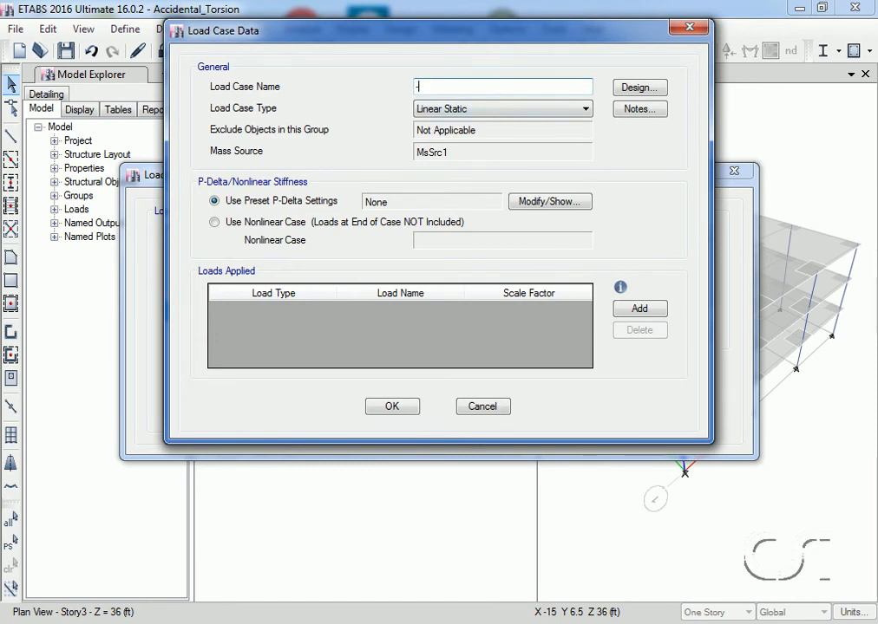
type("YMass")
left_click(457, 108)
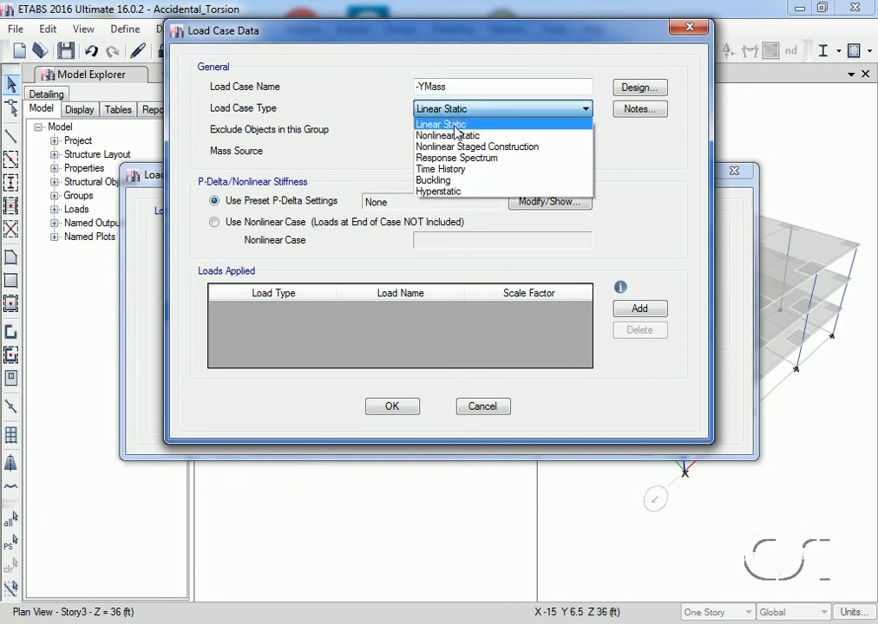
left_click(452, 135)
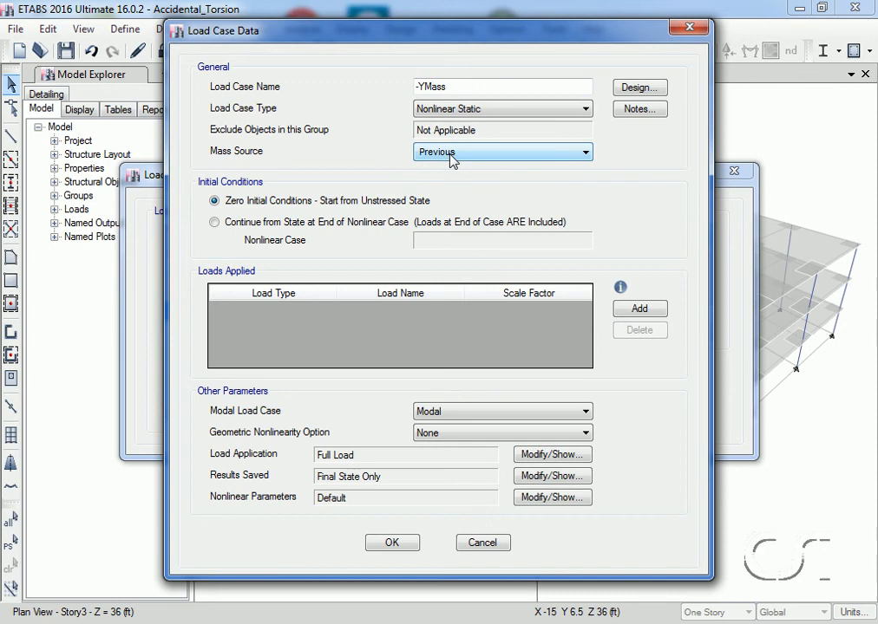
left_click(450, 156)
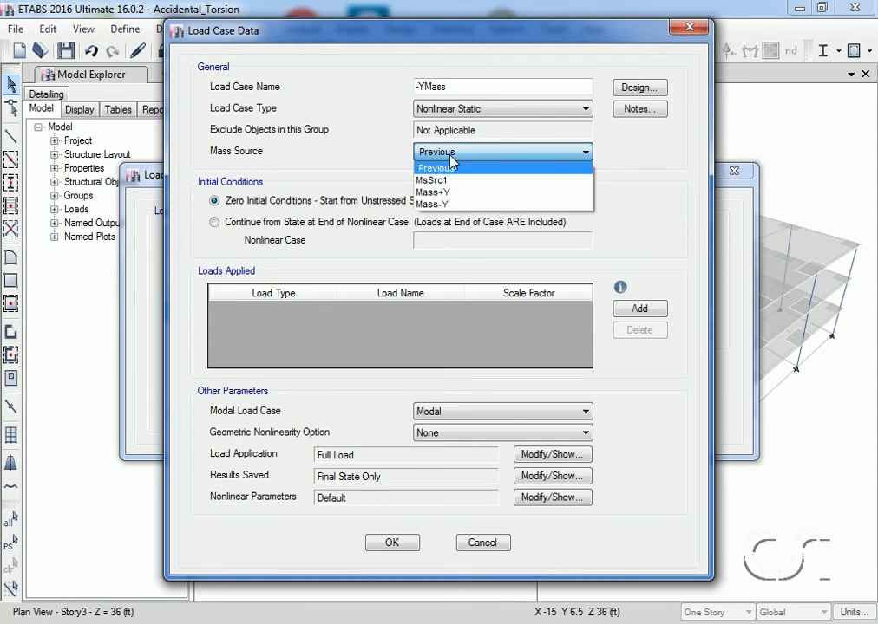
left_click(443, 205)
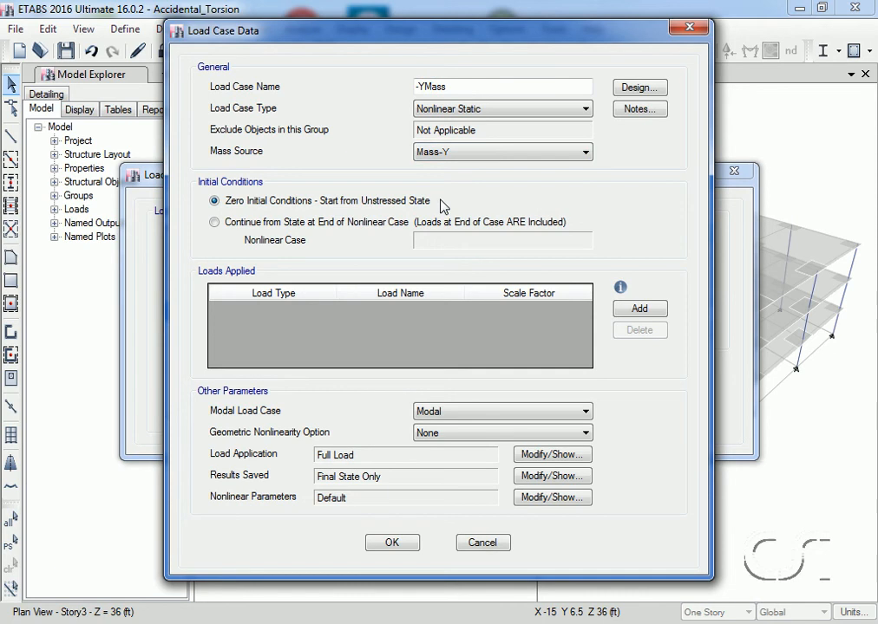
left_click(391, 543)
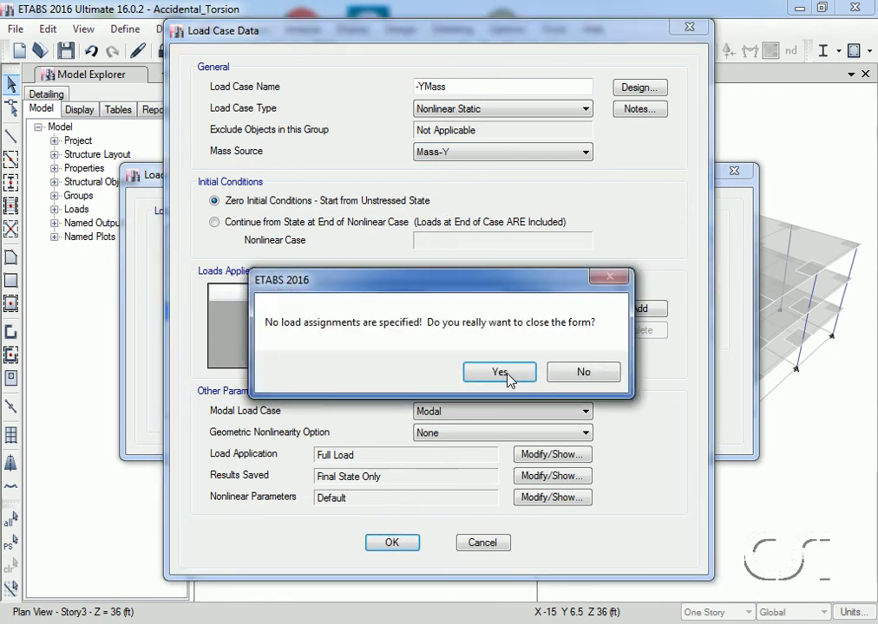
left_click(505, 374)
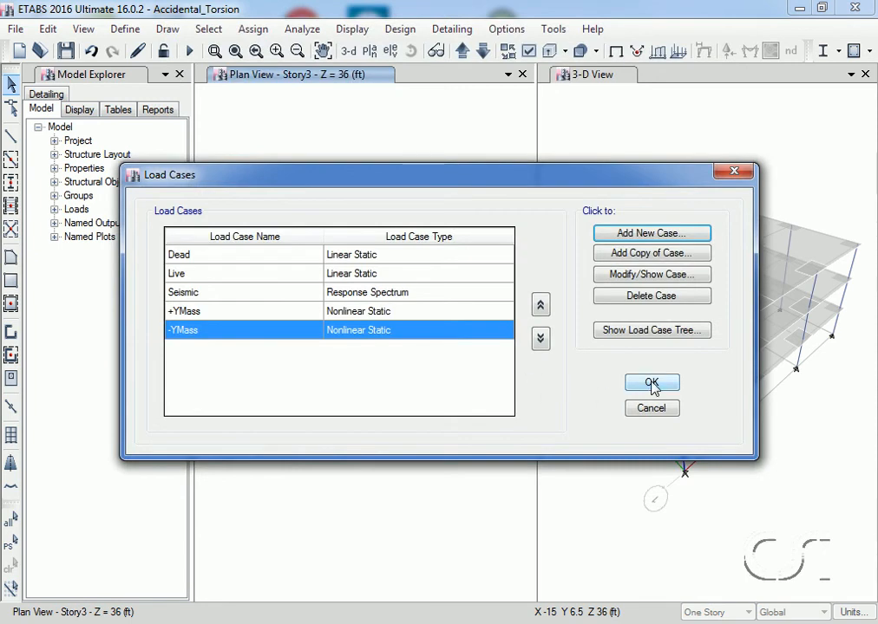
left_click(651, 383)
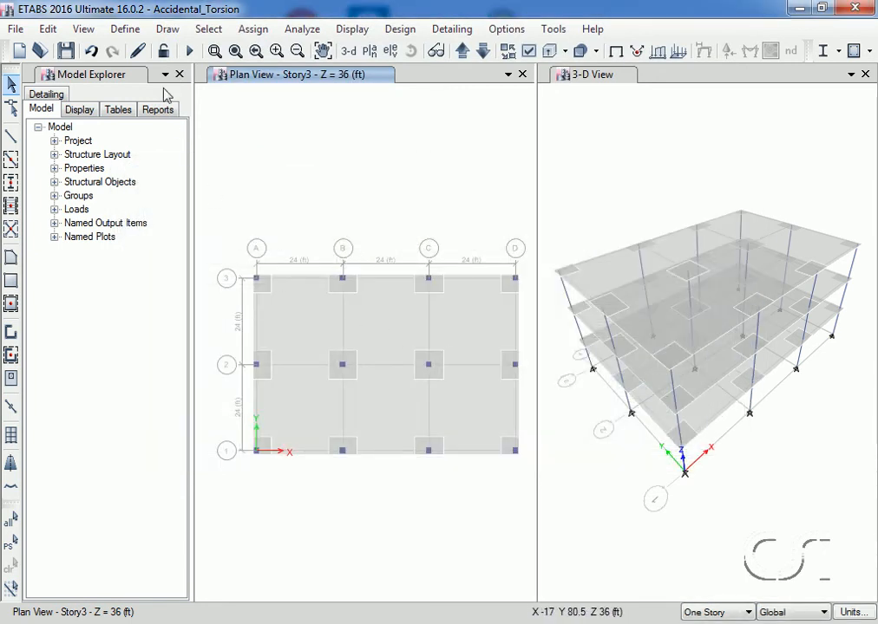
- Review the settings of the Modal case and add a copy of it named Modal+Y
left_click(138, 33)
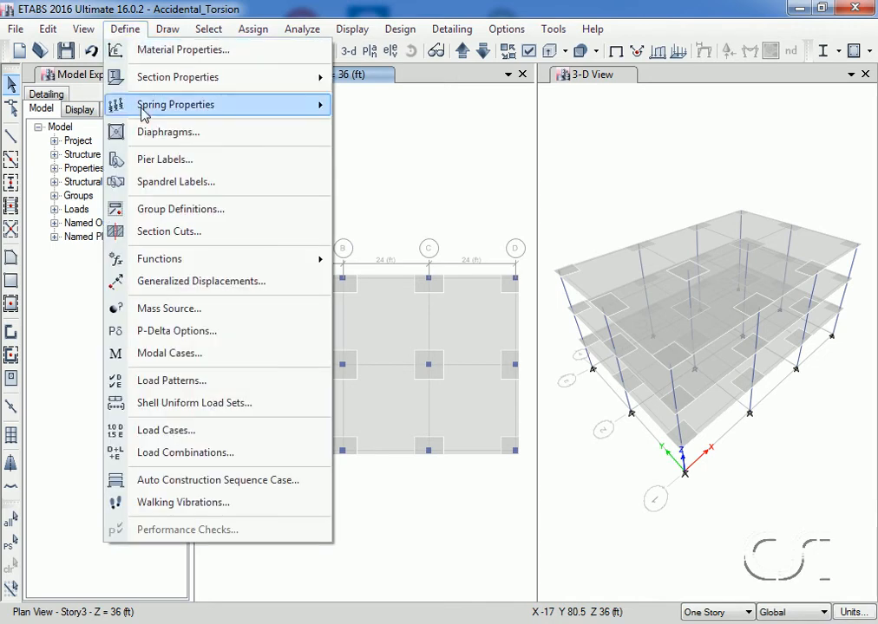
left_click(213, 364)
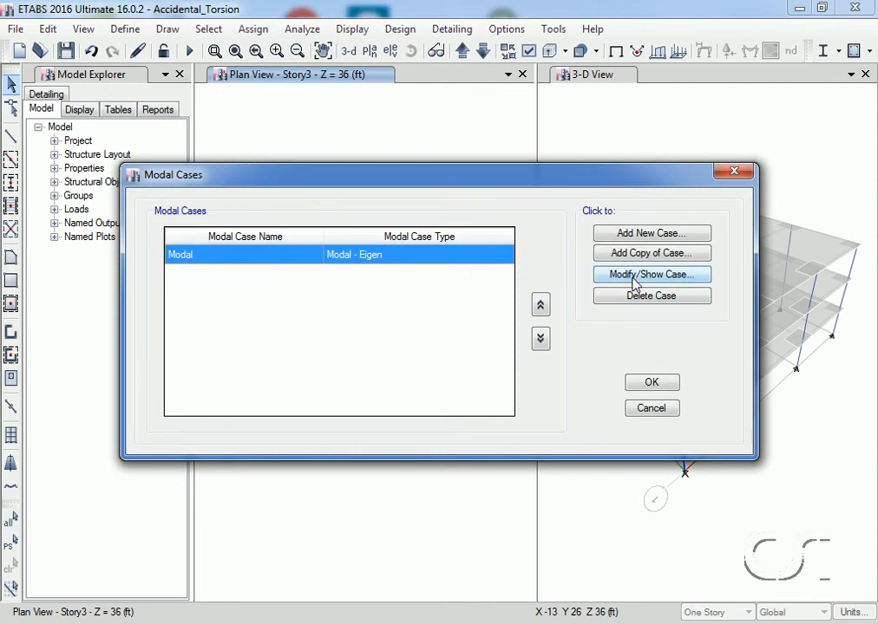
left_click(635, 276)
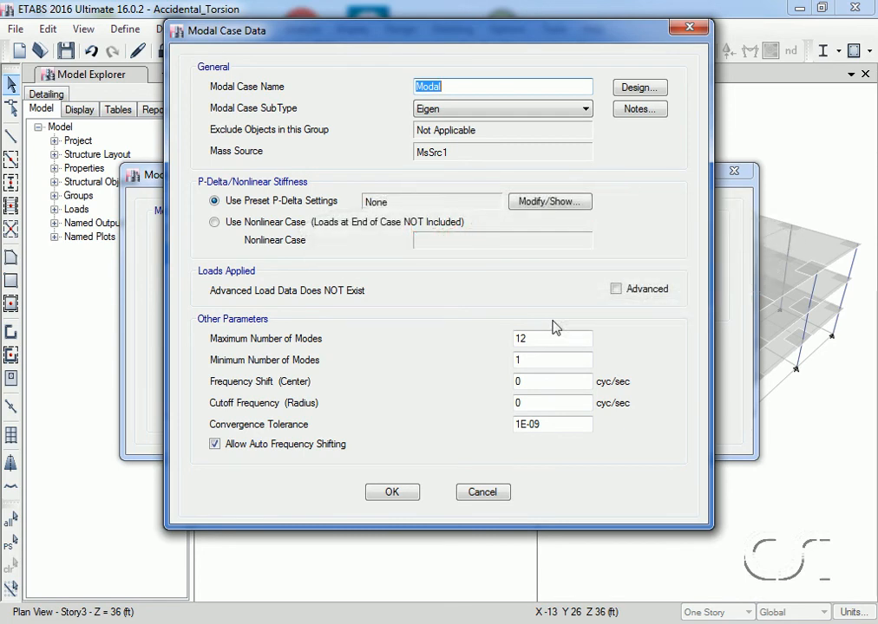
left_click(392, 492)
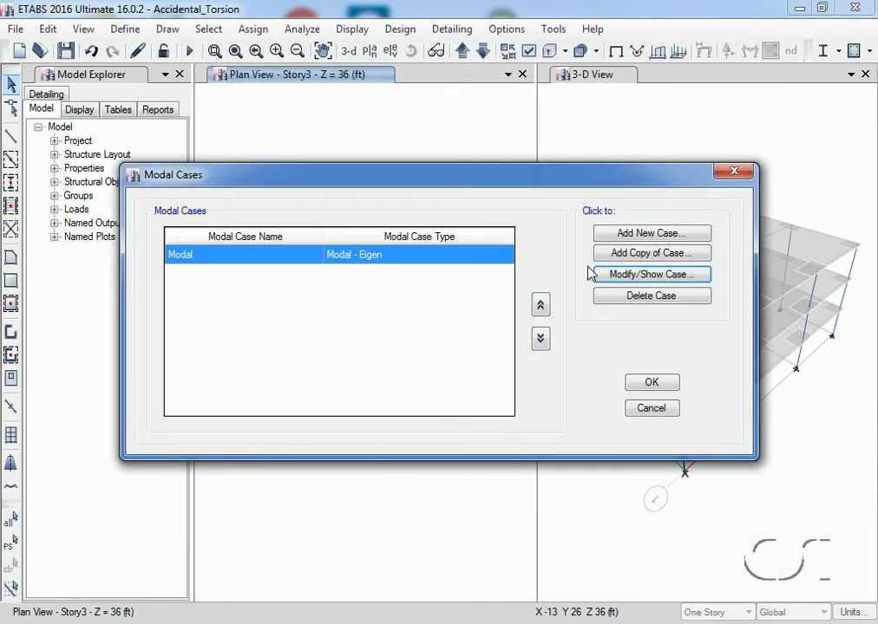
left_click(644, 253)
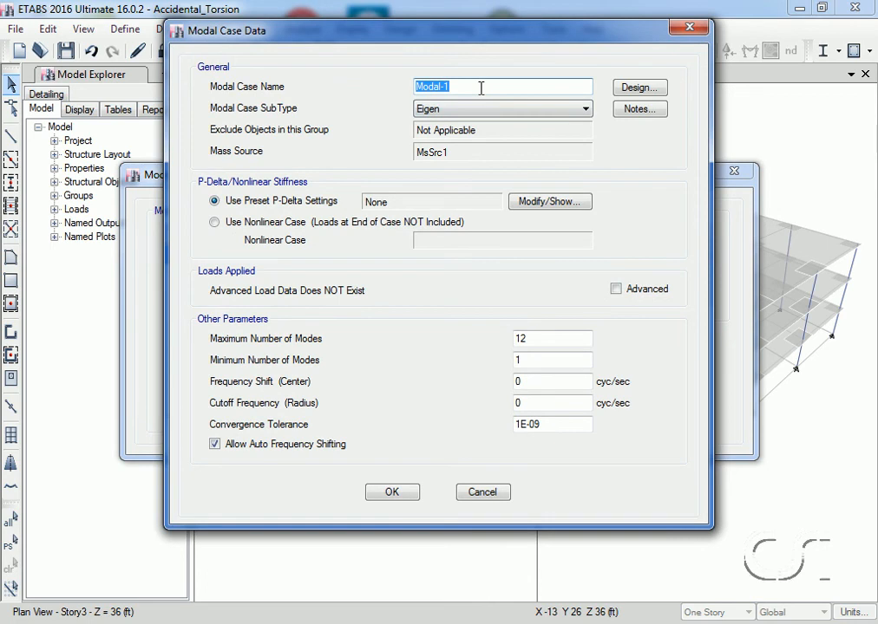
type("Modal")
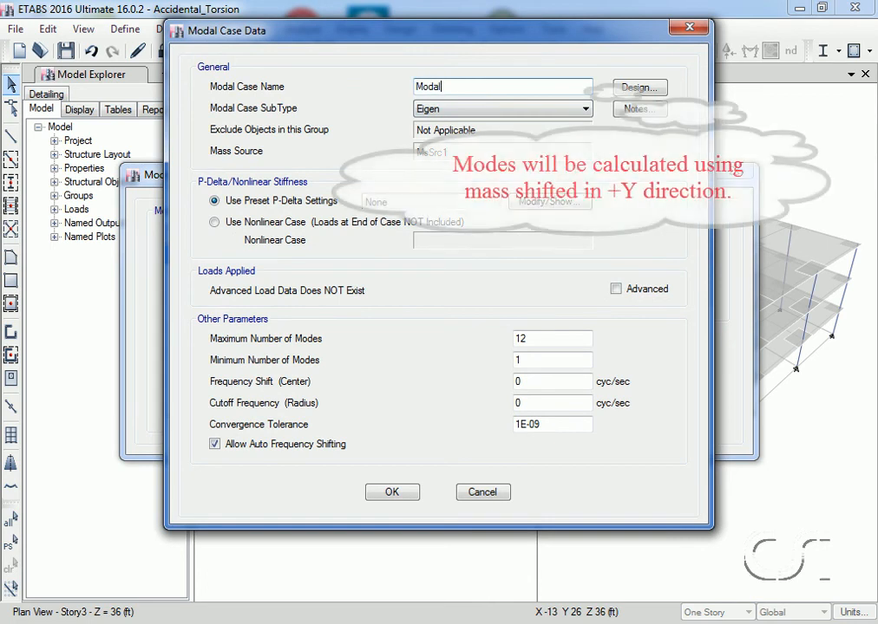
type("+Y")
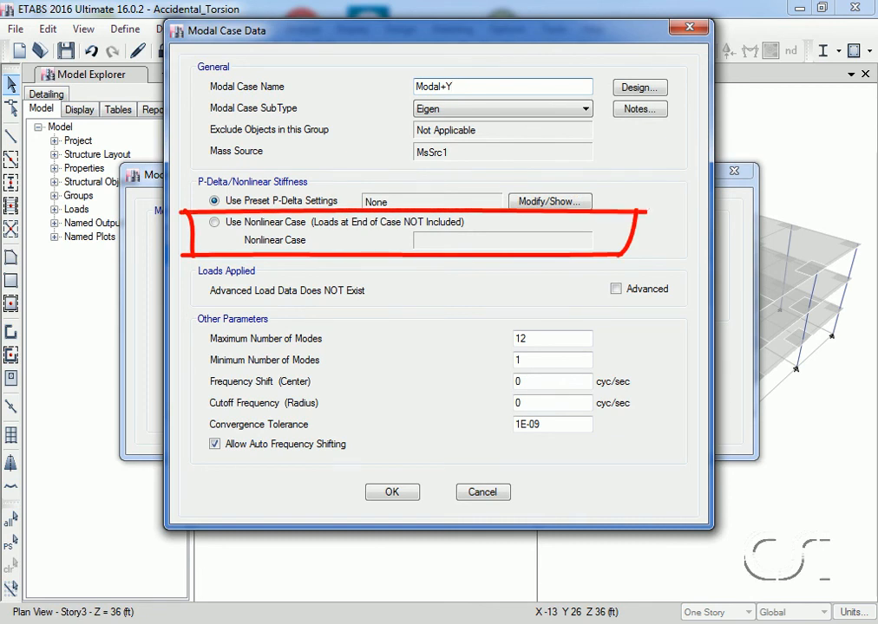
- Base the stiffness of modal case Modal+Y on the nonlinear case +YMass
left_click(214, 222)
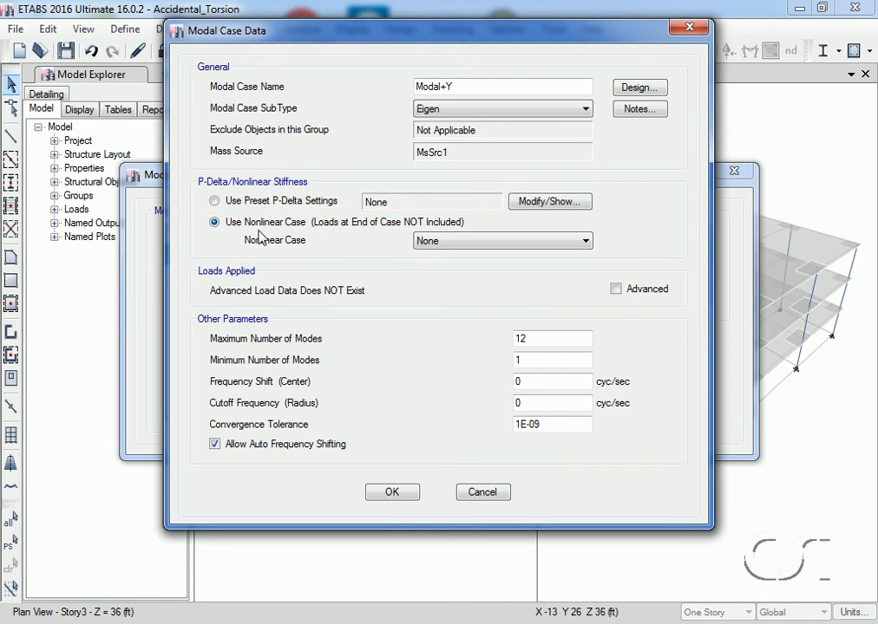
left_click(440, 246)
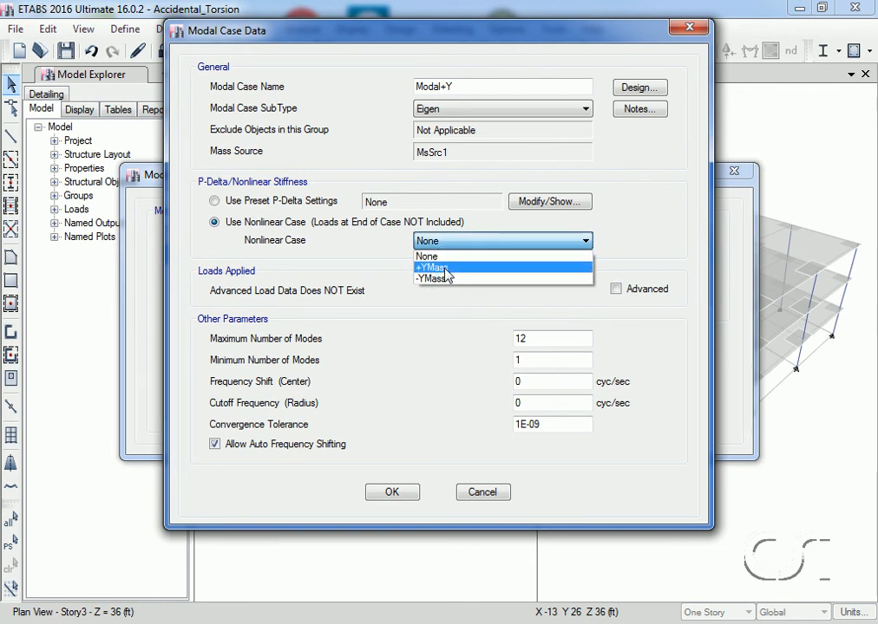
left_click(446, 268)
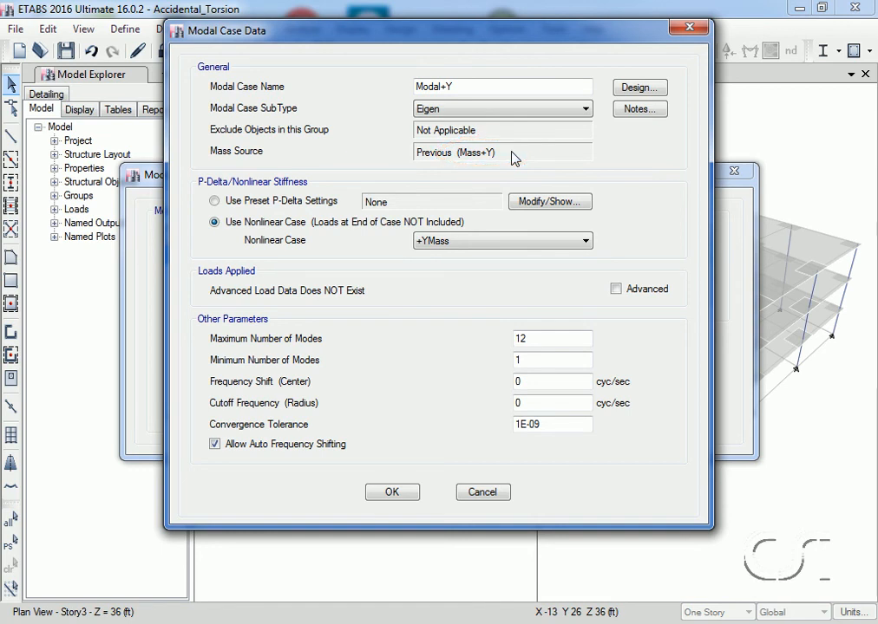
left_click(392, 493)
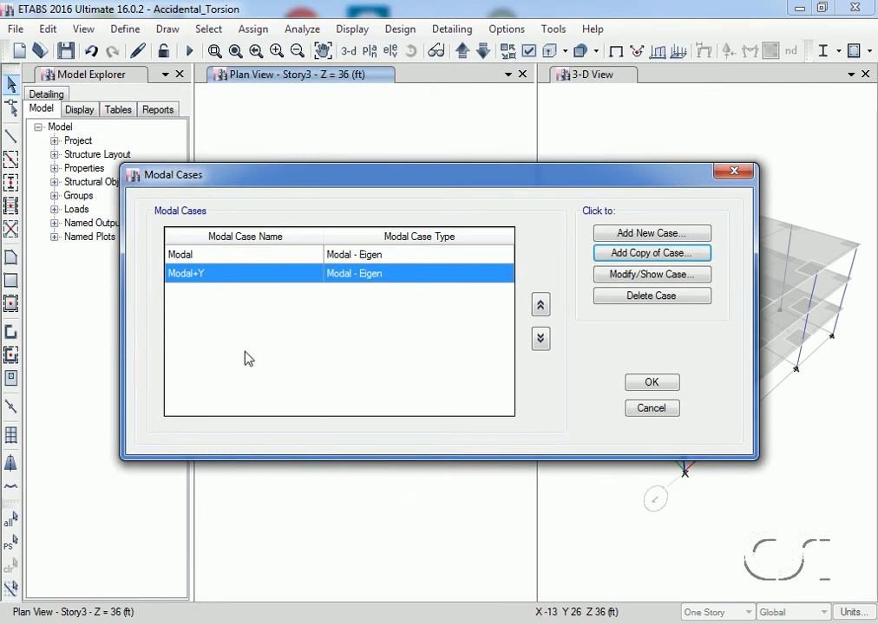
- Add a copy of the Modal case named Modal-Y that takes its stiffness from nonlinear case -YMass
left_click(178, 256)
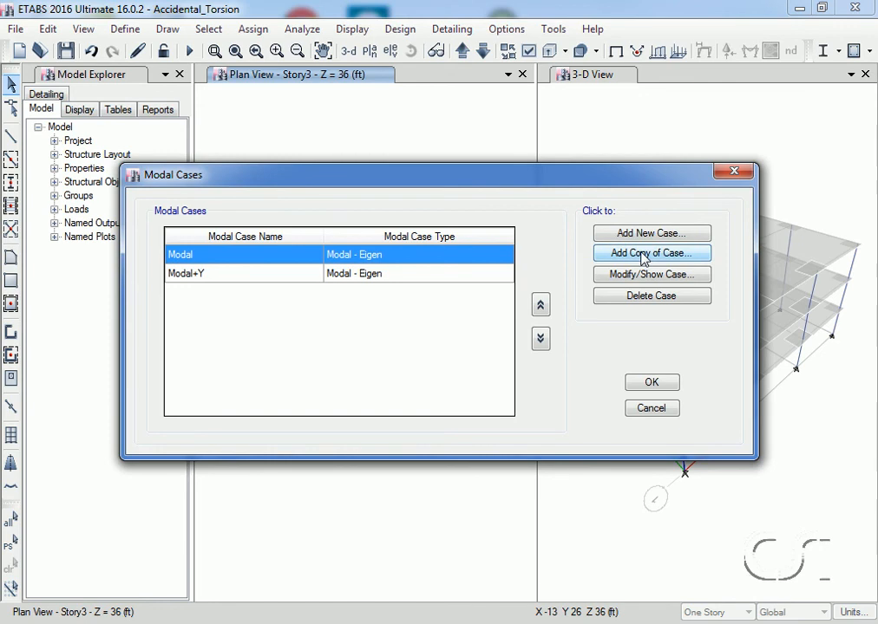
left_click(673, 257)
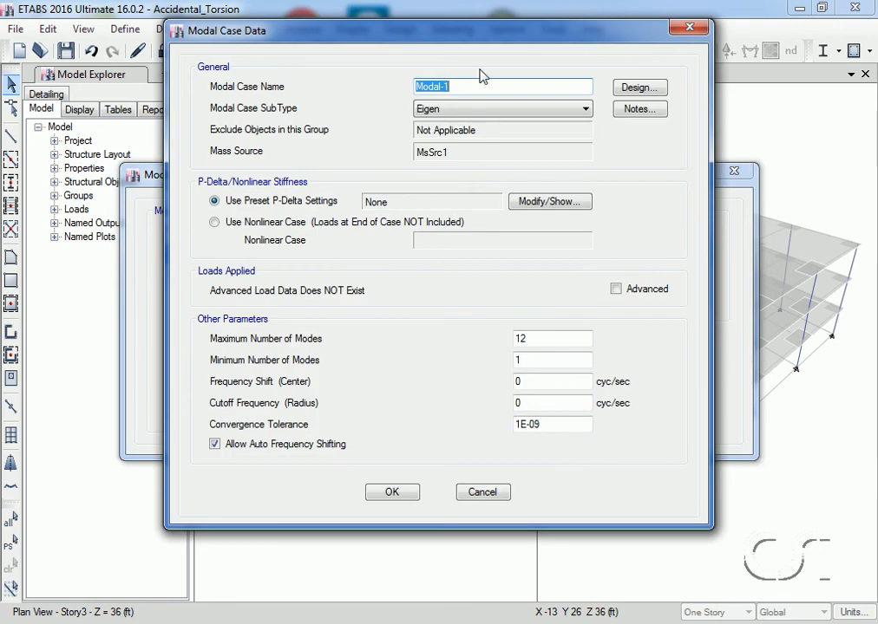
type("Modal-Y")
left_click(216, 222)
left_click(444, 243)
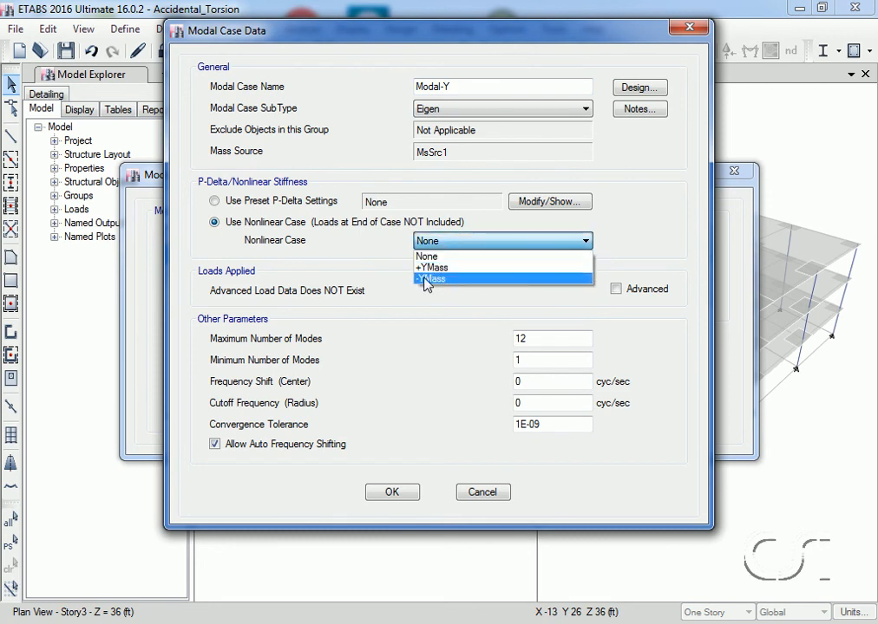
left_click(471, 280)
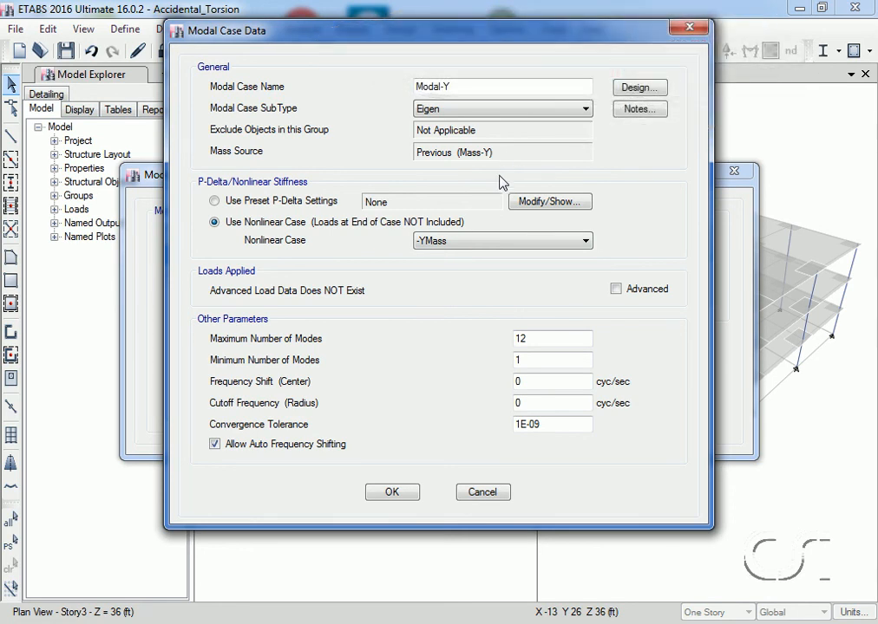
left_click(392, 493)
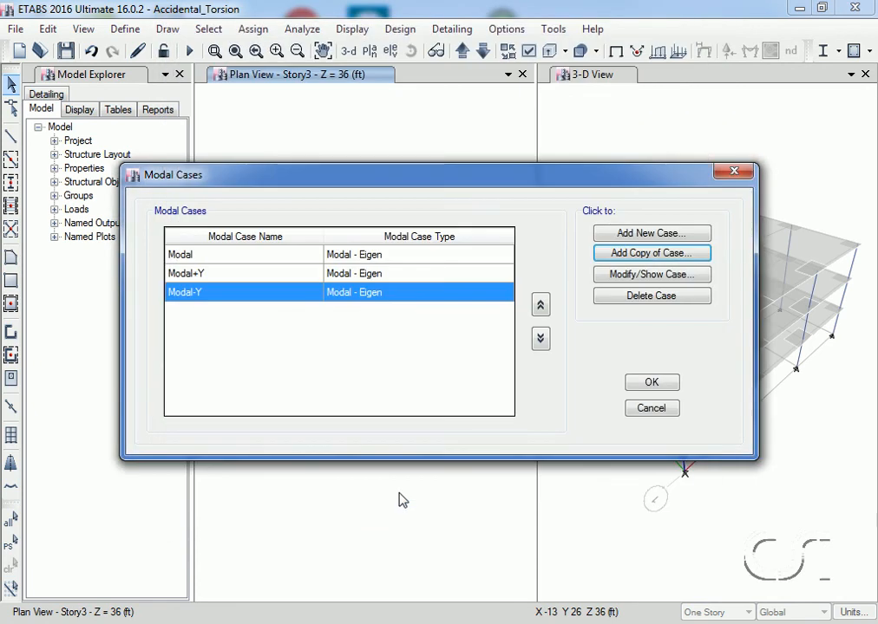
left_click(652, 385)
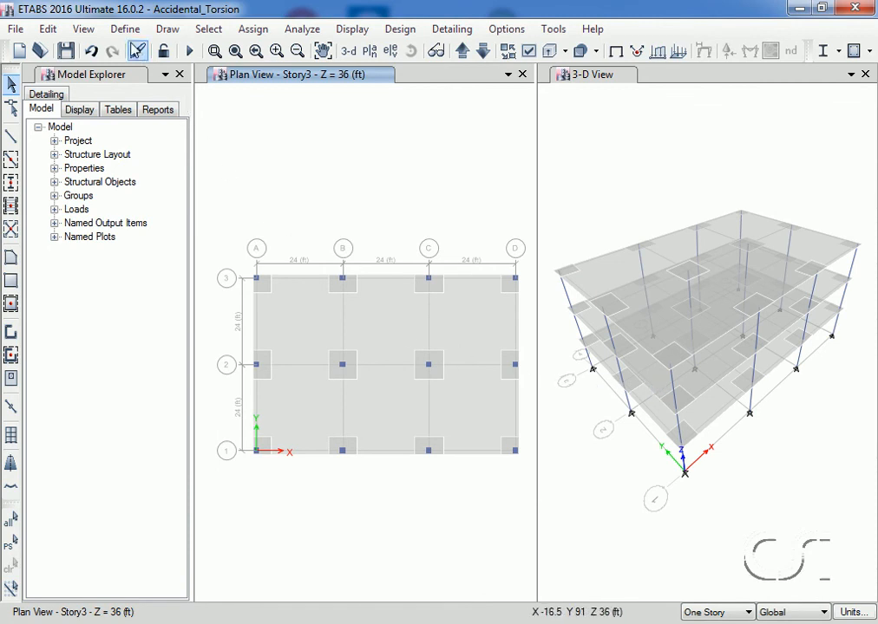
- Set the diaphragm eccentricity ratio of the Seismic response spectrum load case to 0 for all diaphragms
left_click(125, 29)
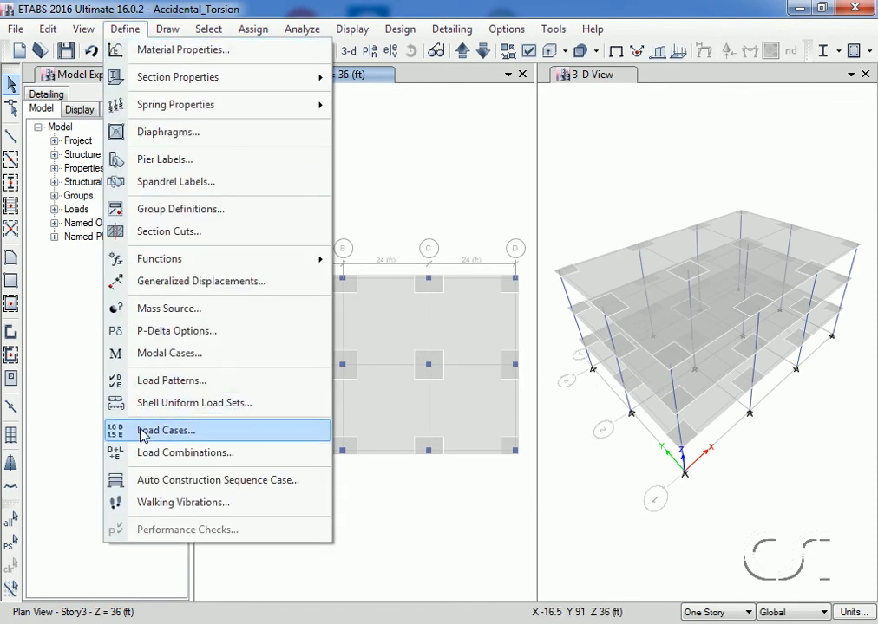
left_click(195, 434)
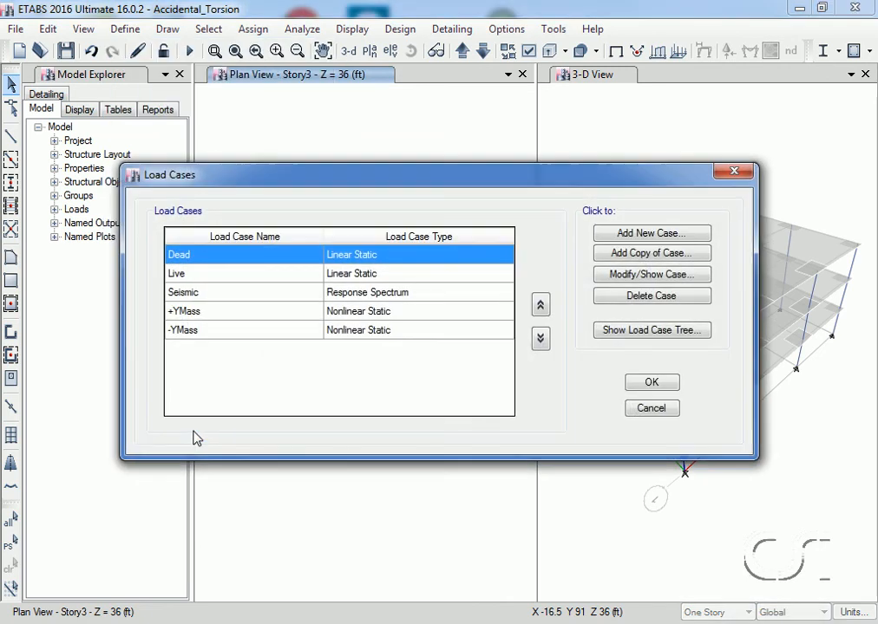
left_click(202, 295)
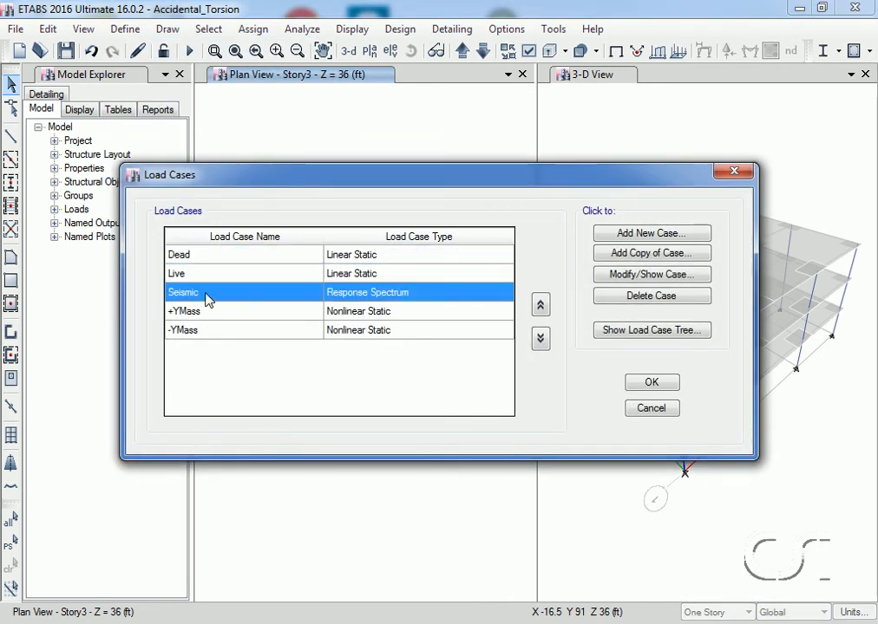
left_click(652, 275)
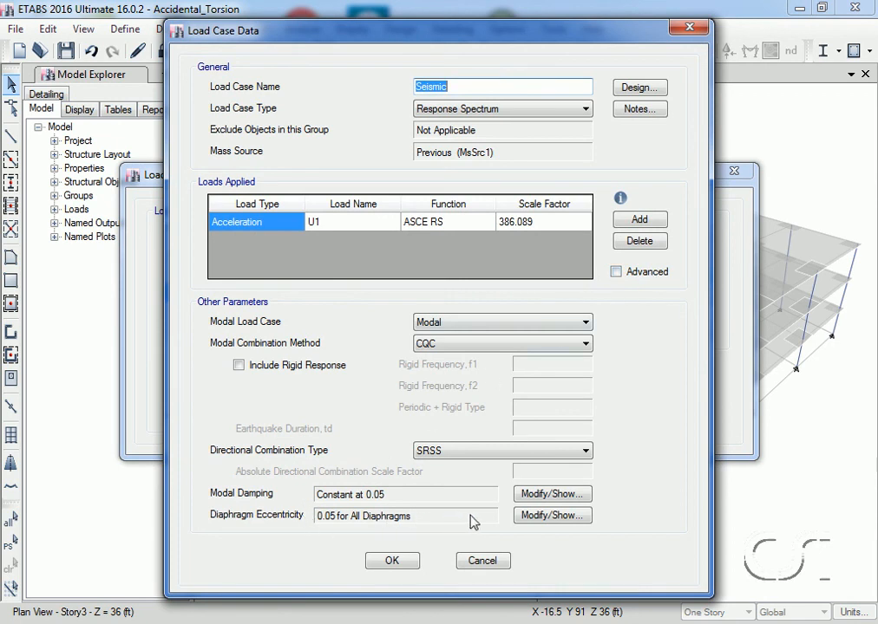
left_click(527, 516)
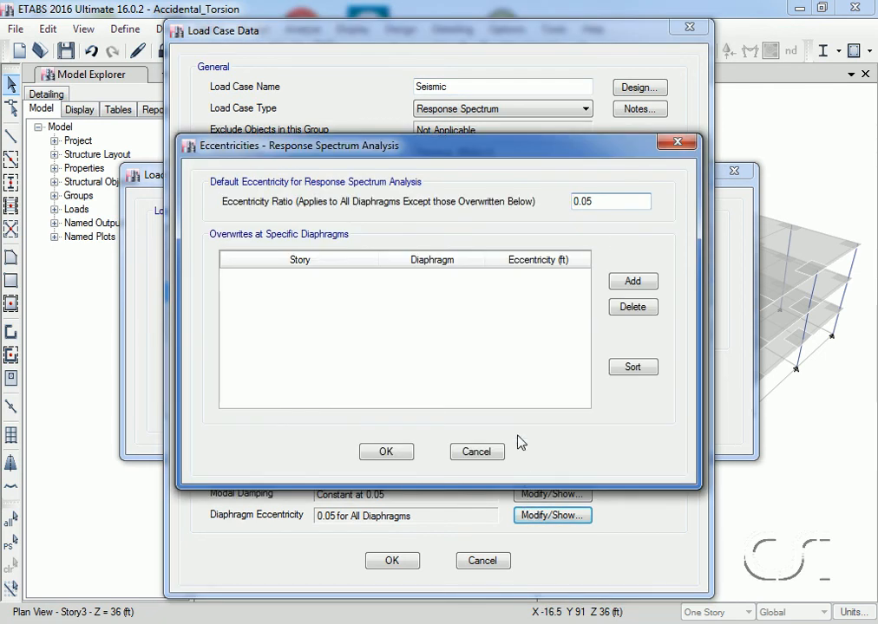
left_click_drag(585, 208, 519, 215)
type("0")
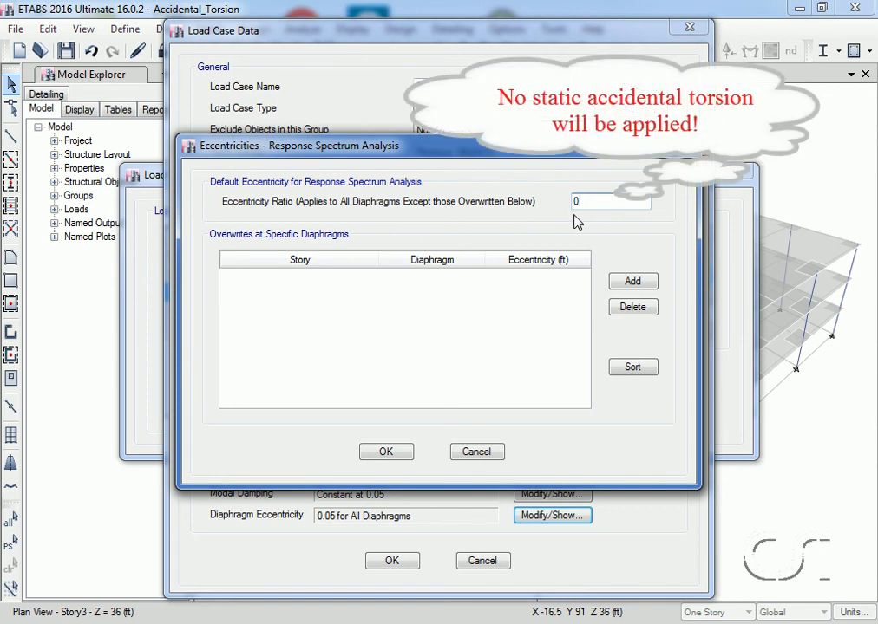
left_click(384, 453)
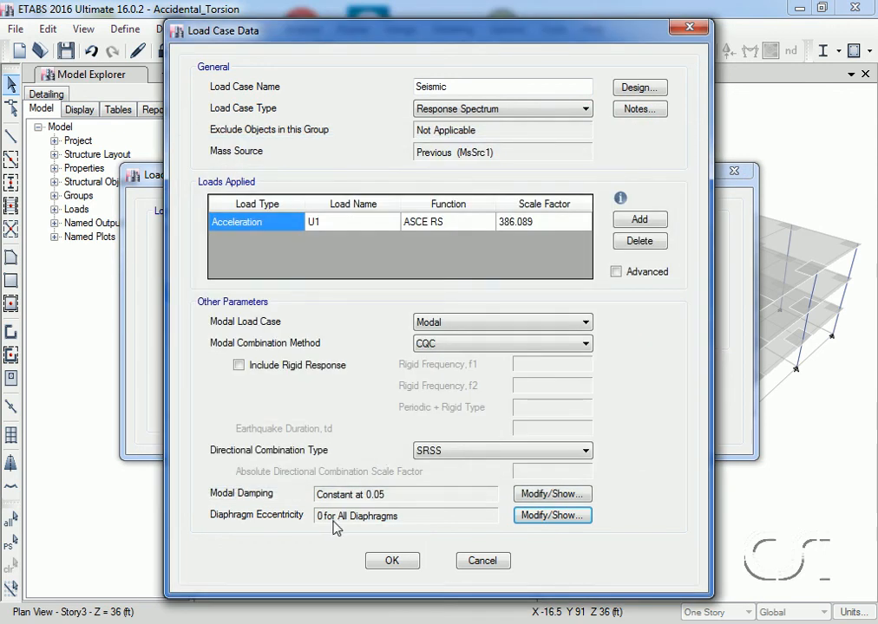
left_click(391, 562)
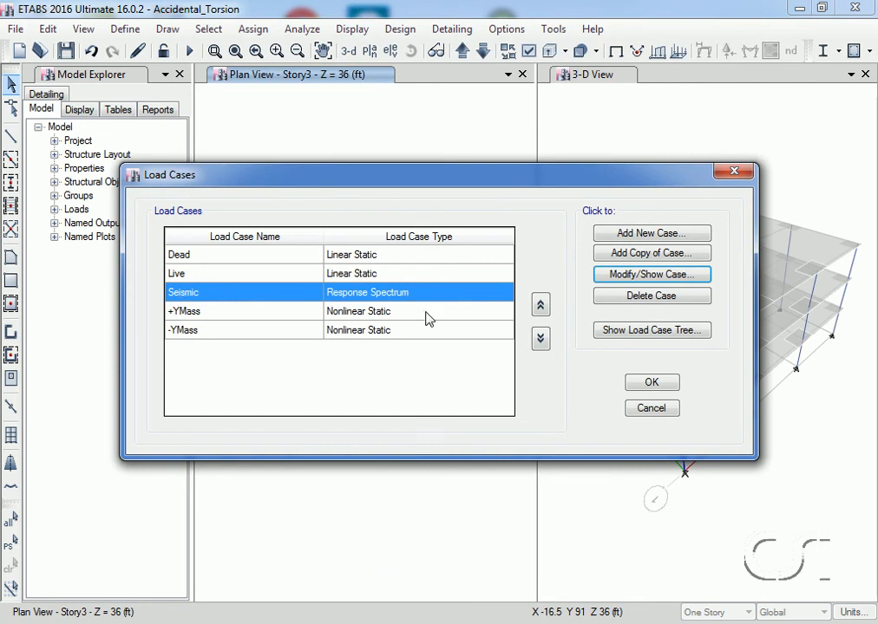
- Add a copy of the Seismic load case named Seismic+Y that uses modal load case Modal+Y
left_click(653, 253)
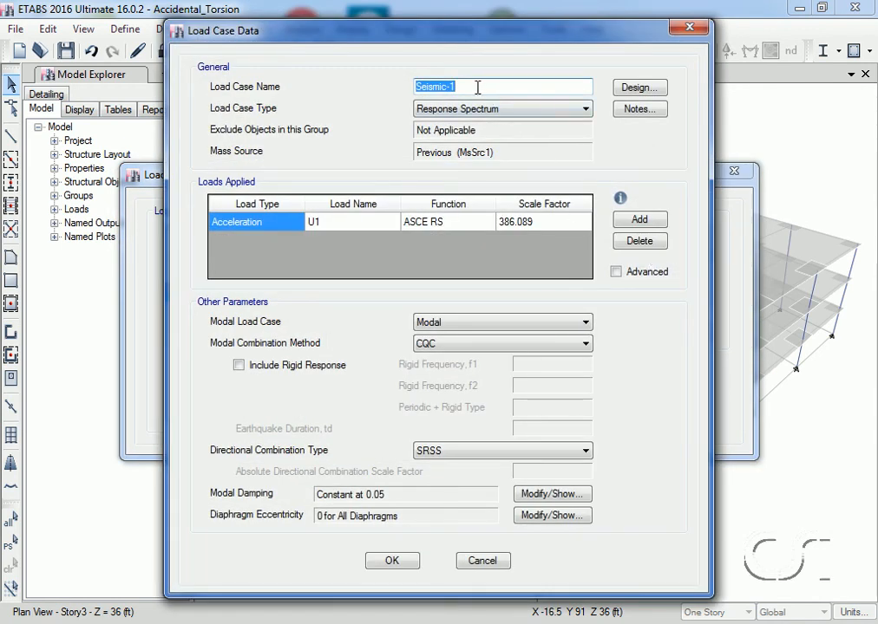
type("Seismi")
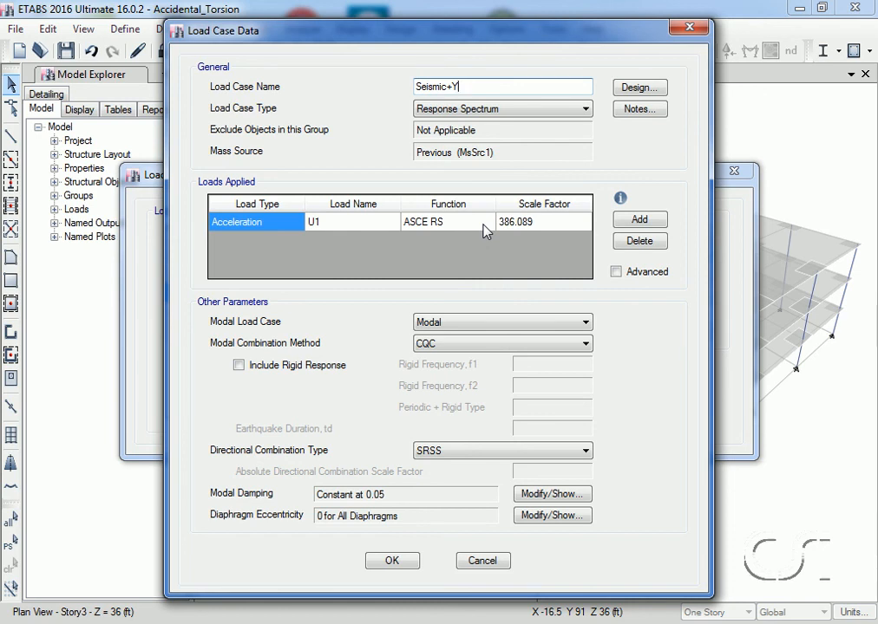
left_click(445, 326)
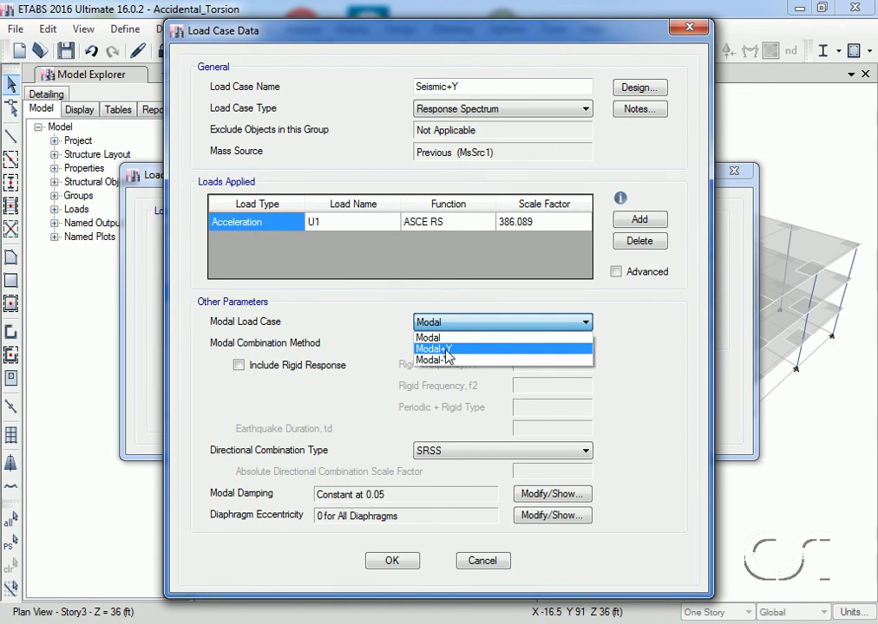
left_click(445, 350)
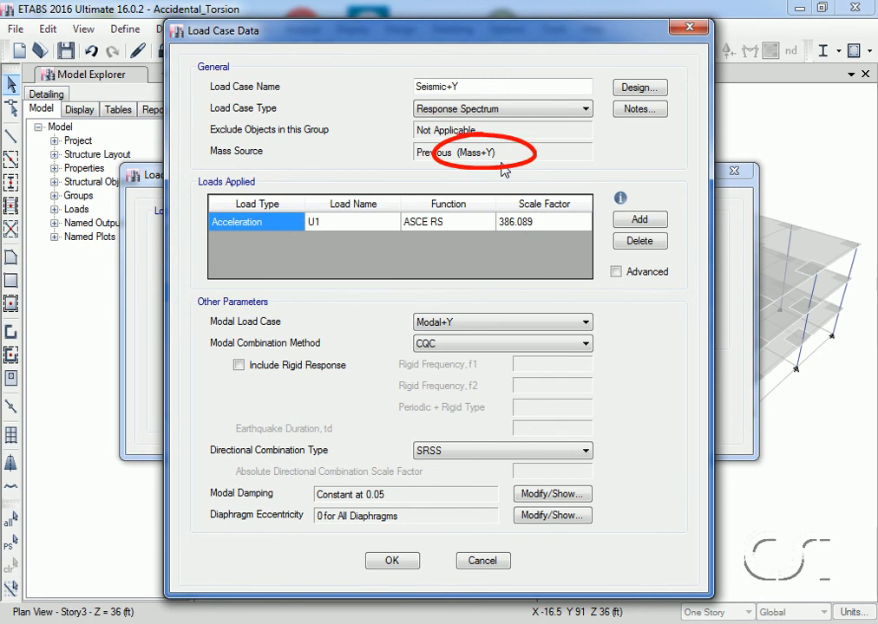
left_click(394, 560)
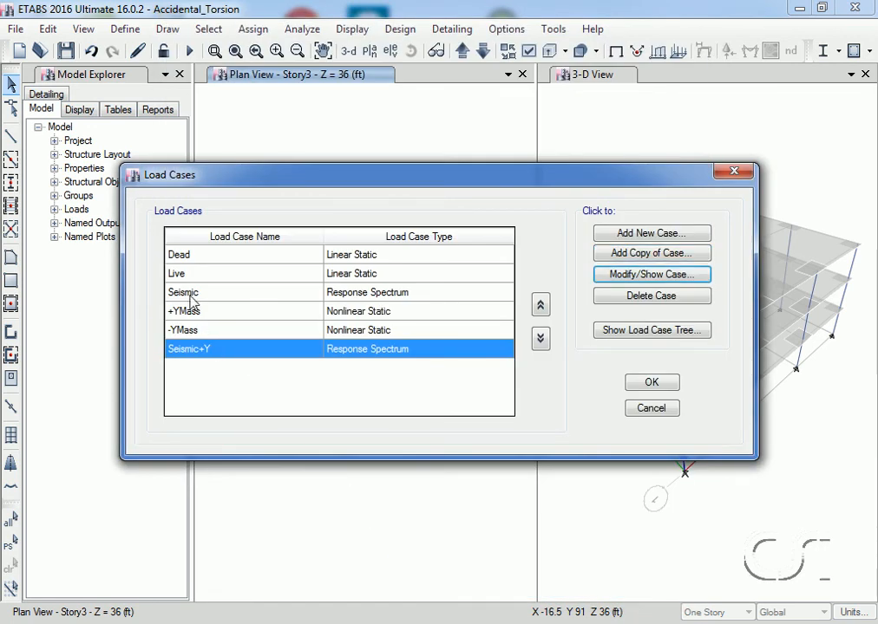
- Add a copy of the Seismic load case named Seismic-Y that uses modal load case Modal-Y
left_click(191, 294)
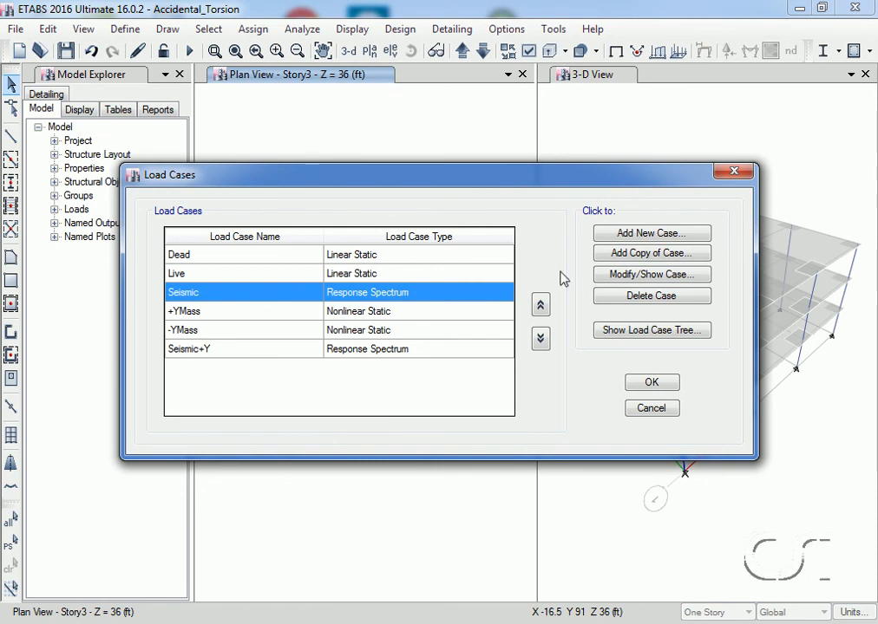
left_click(616, 254)
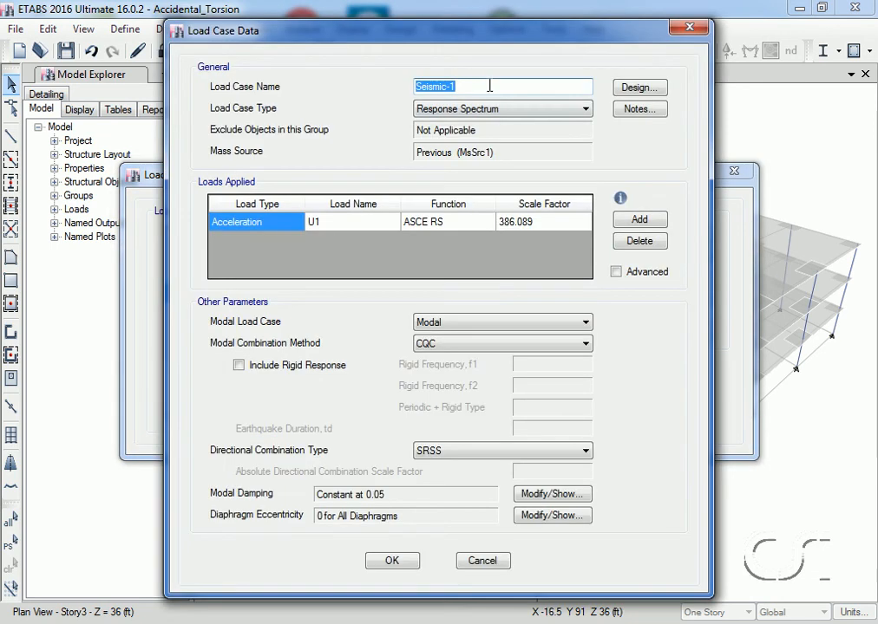
type("Se")
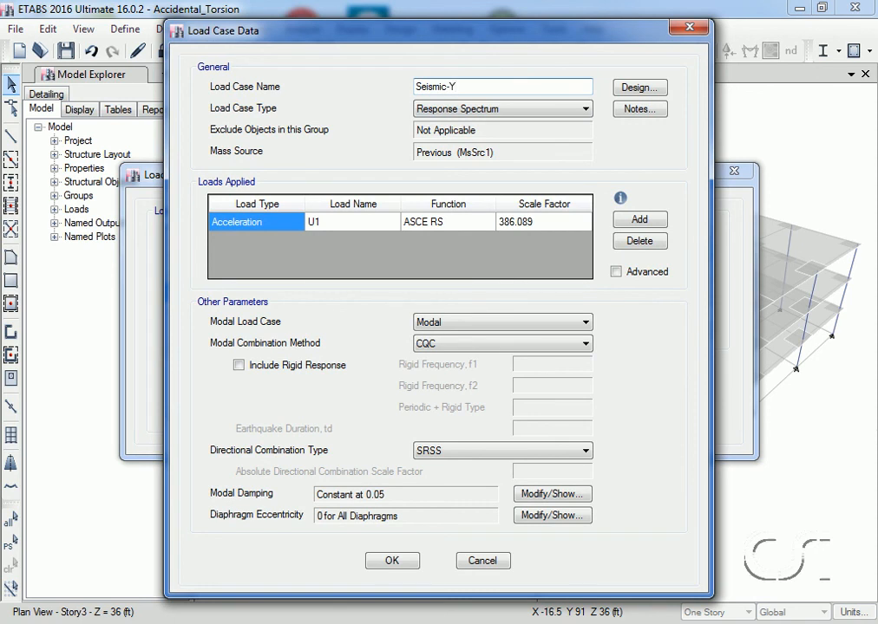
left_click(436, 322)
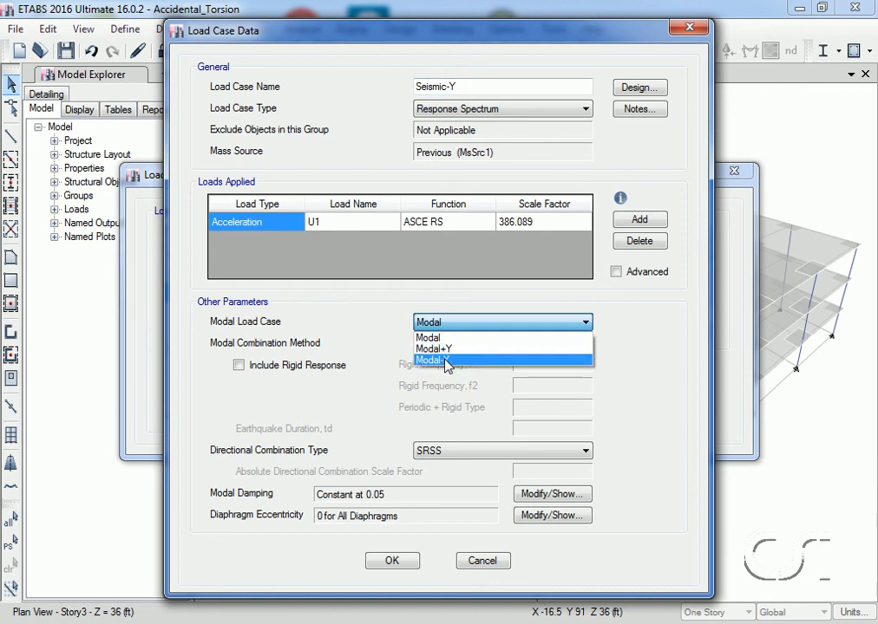
left_click(445, 361)
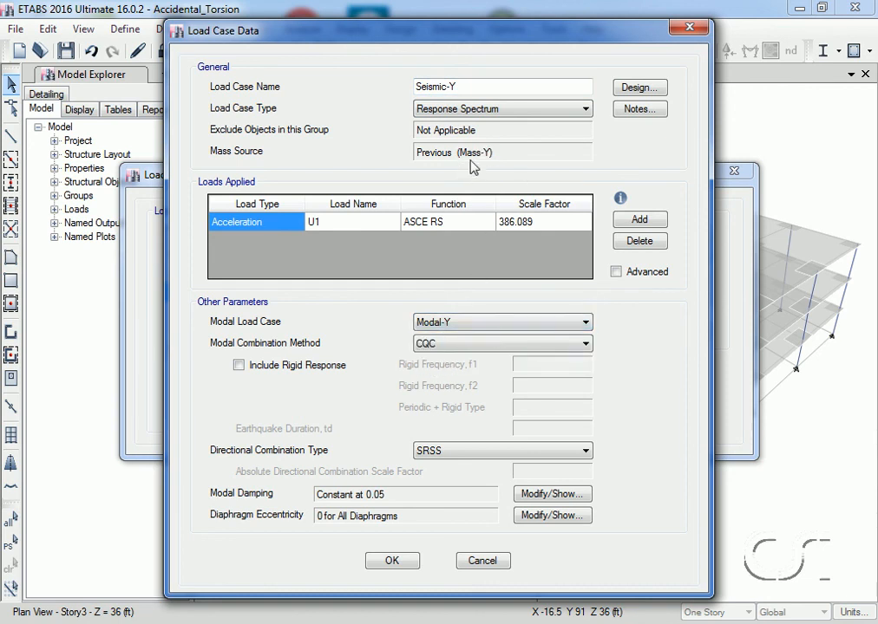
left_click(398, 564)
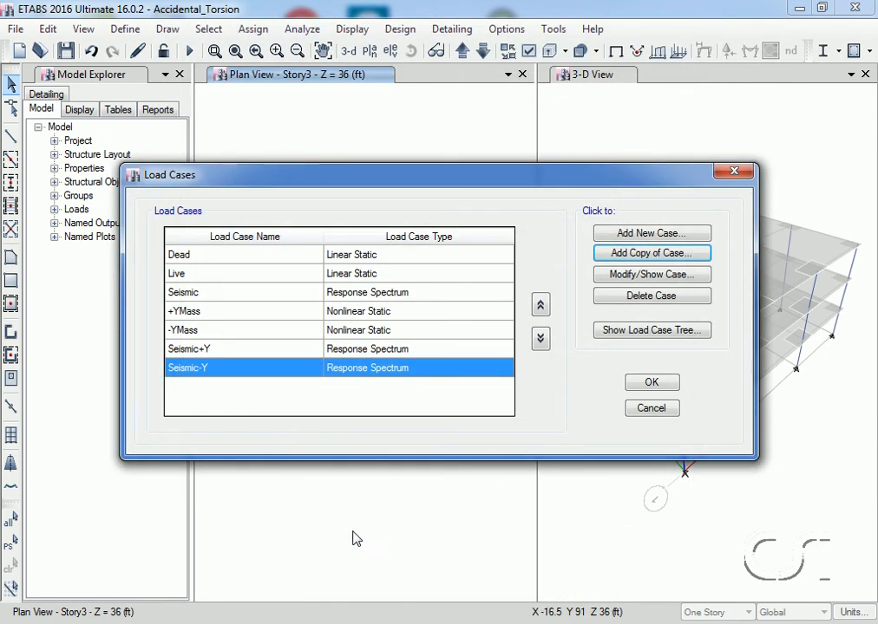
left_click(652, 384)
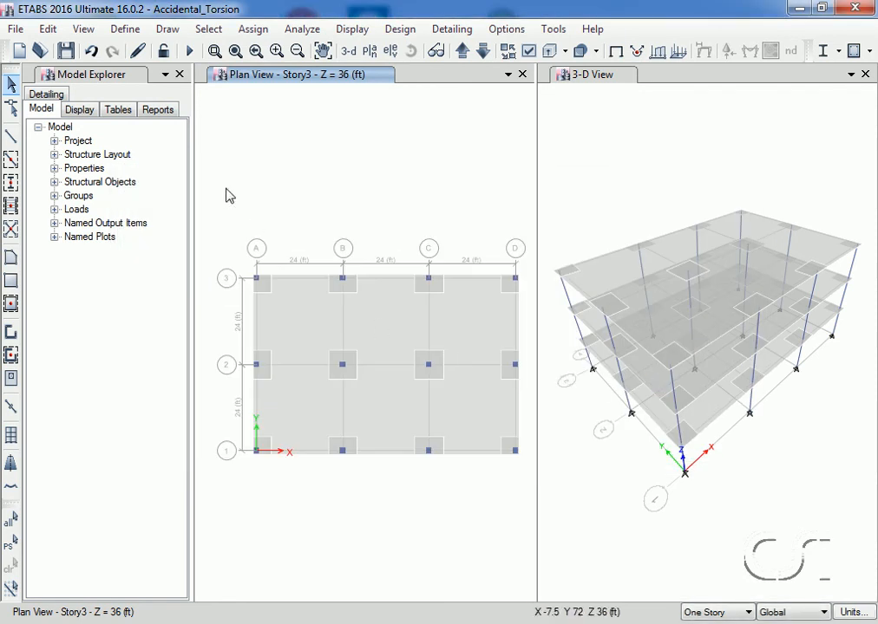
- Run the analysis and inspect the Seismic displacements of the Story3 corner joint at grid D-3 on the plan's deformed shape
left_click(186, 53)
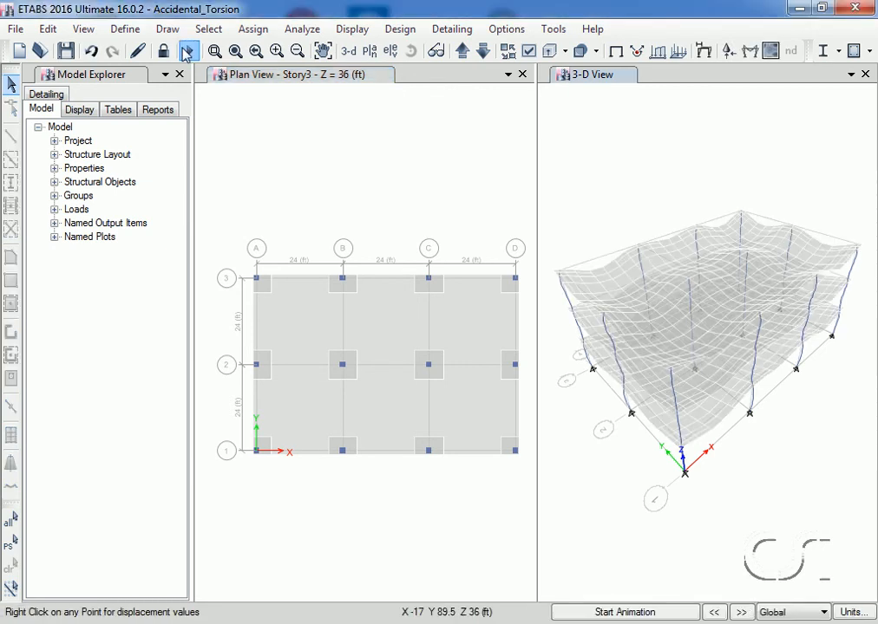
left_click(274, 143)
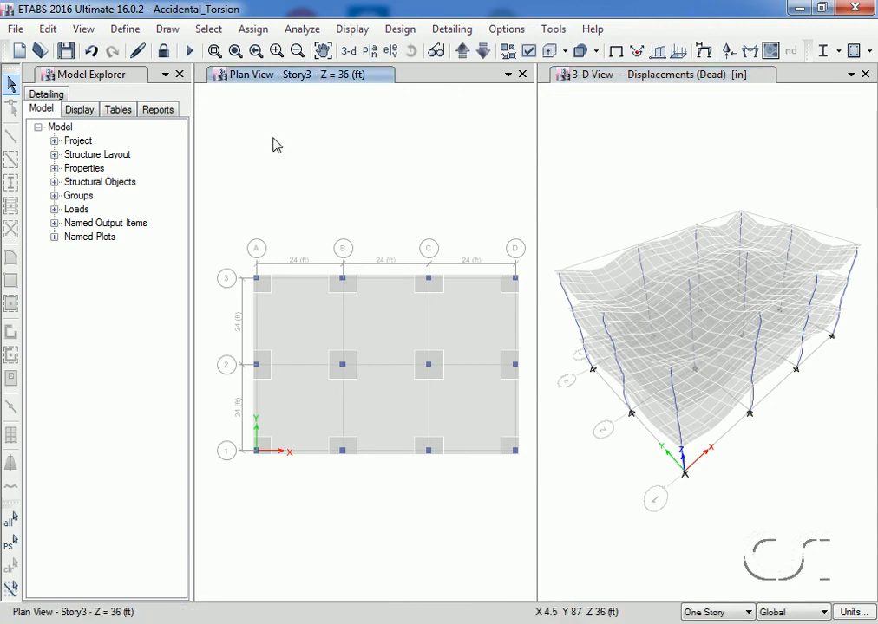
left_click(352, 29)
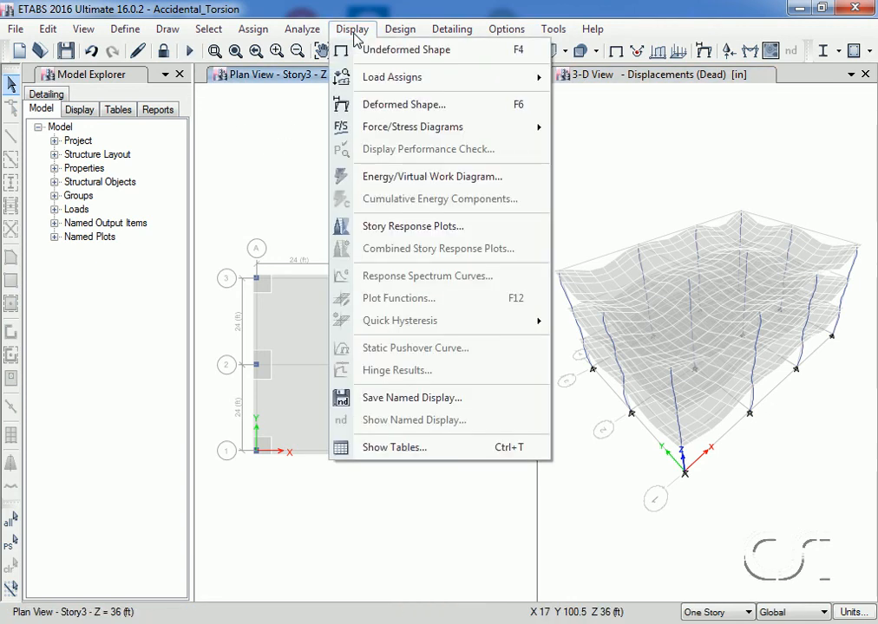
left_click(357, 104)
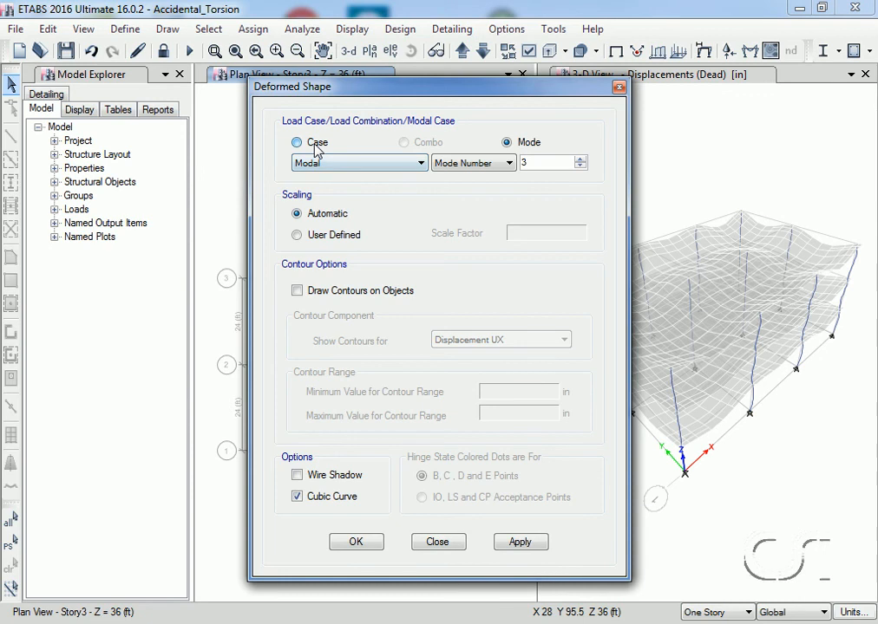
left_click(296, 143)
left_click(308, 164)
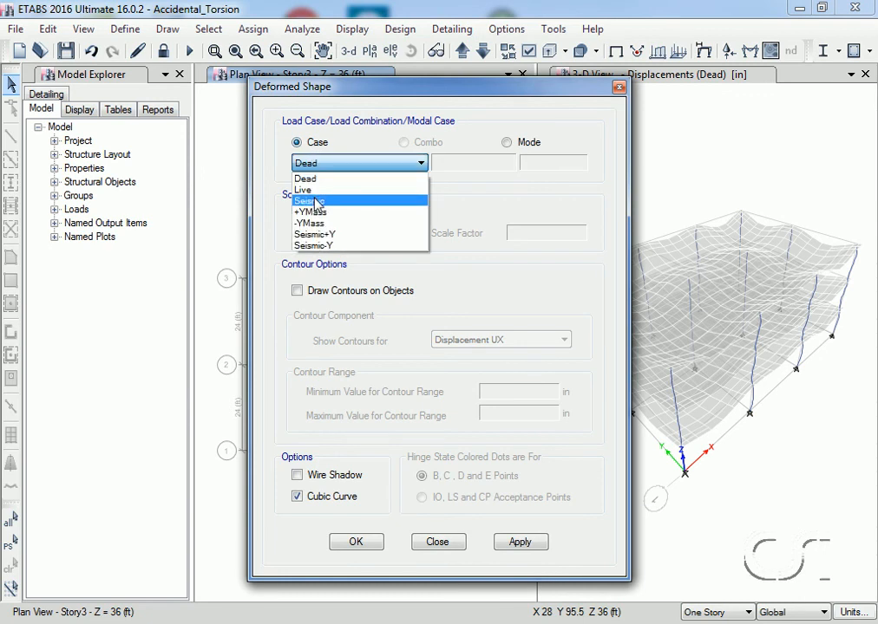
left_click(314, 201)
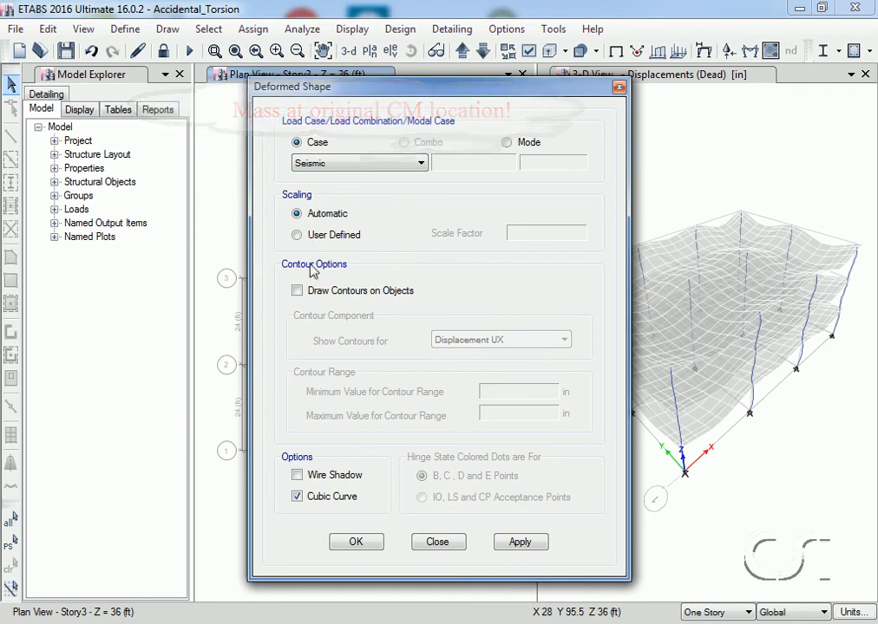
left_click(356, 544)
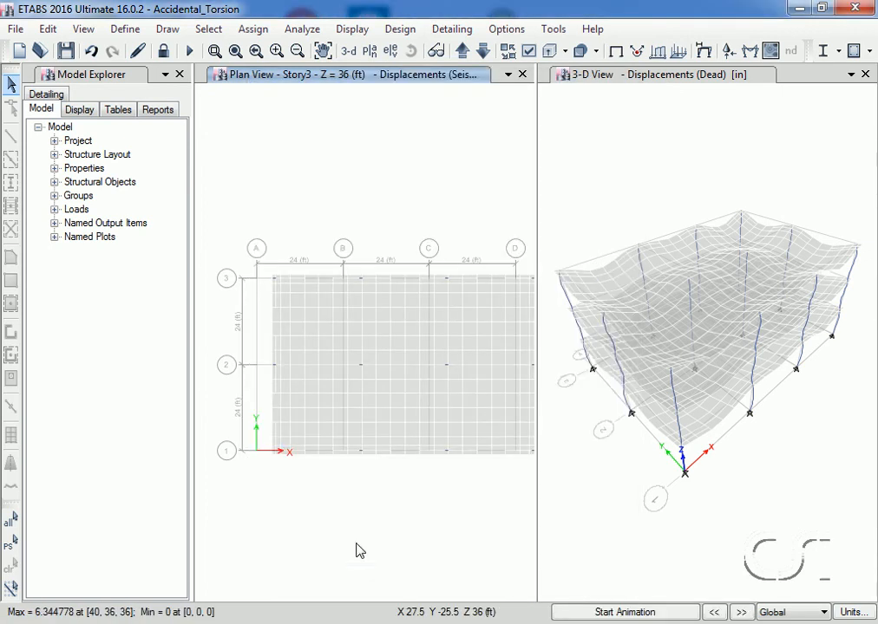
mouse_move(533, 280)
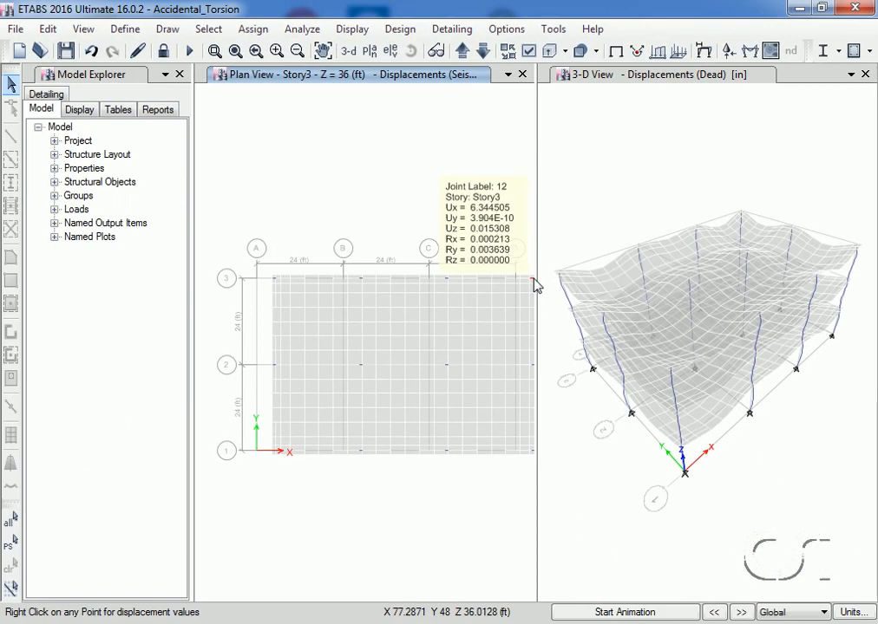
- Show the Seismic+Y deformed shape in the Story3 plan and inspect the displacements of the corner joint at grid D-3
left_click(359, 31)
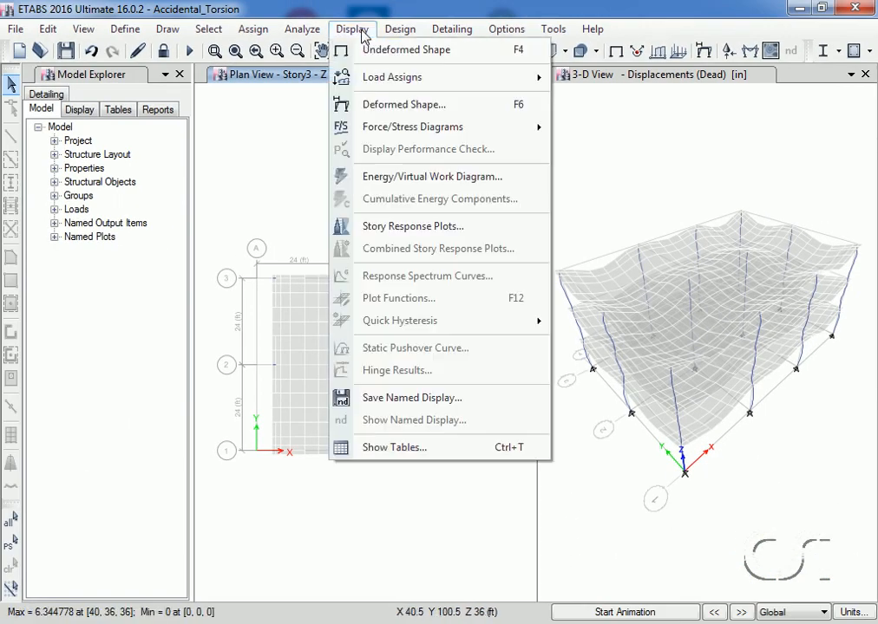
left_click(368, 105)
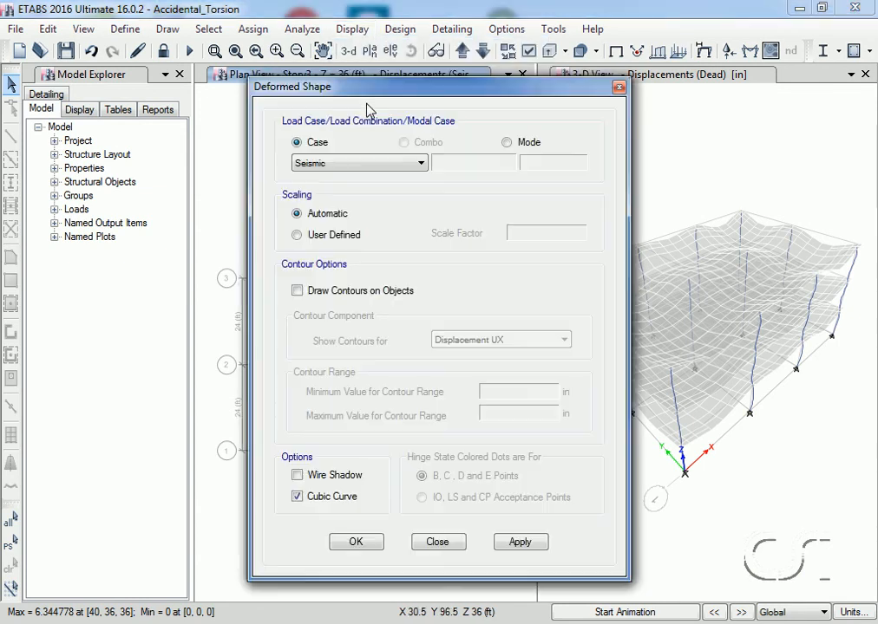
left_click(348, 163)
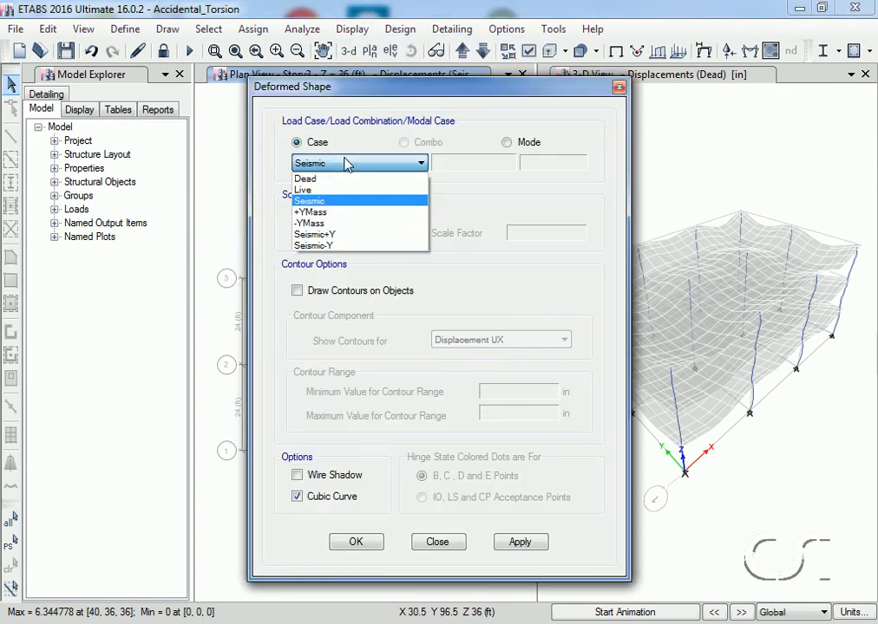
left_click(310, 235)
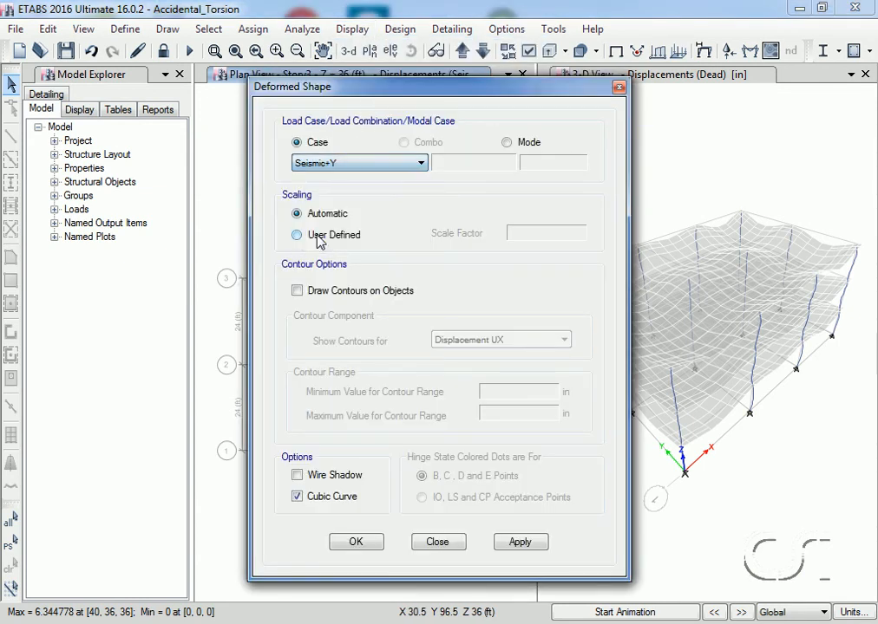
left_click(354, 545)
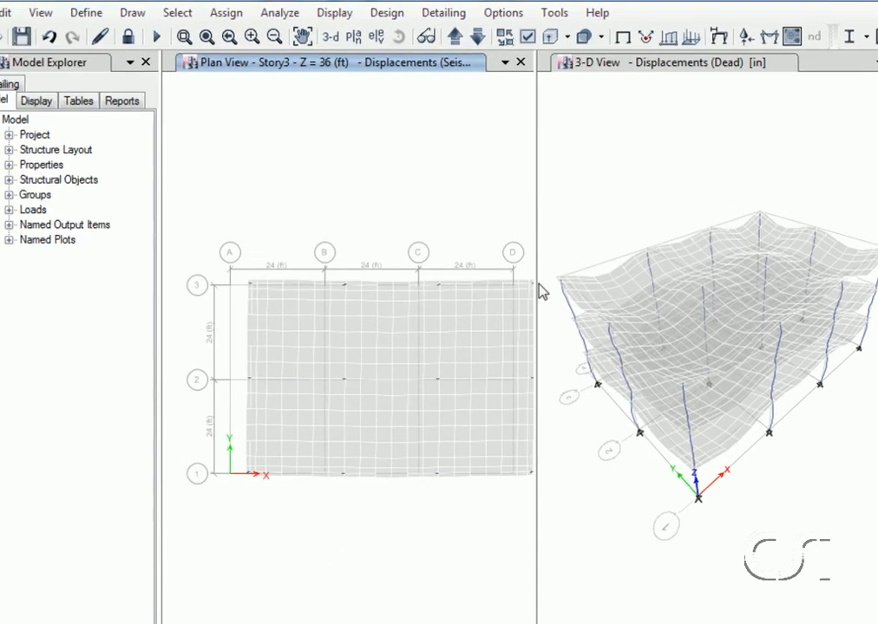
mouse_move(533, 281)
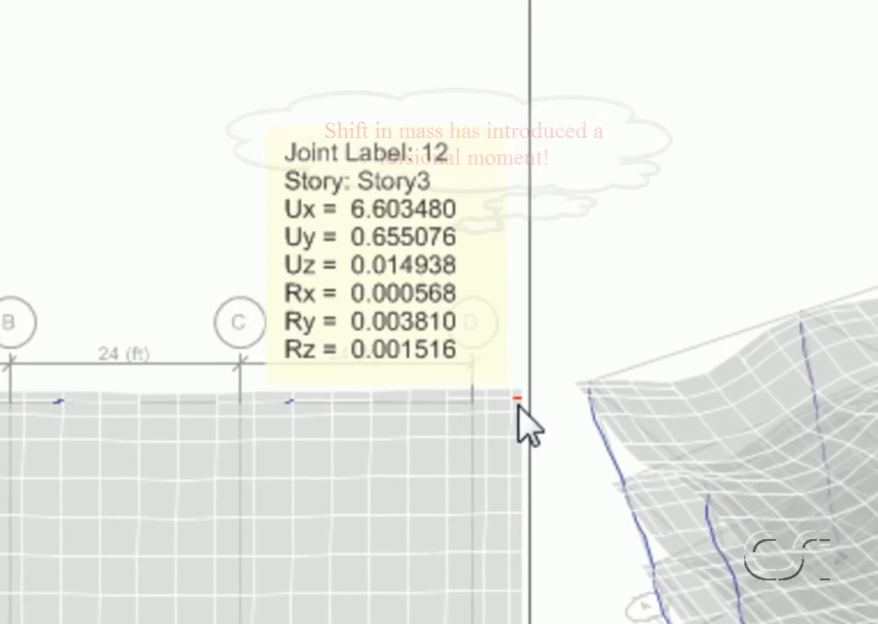